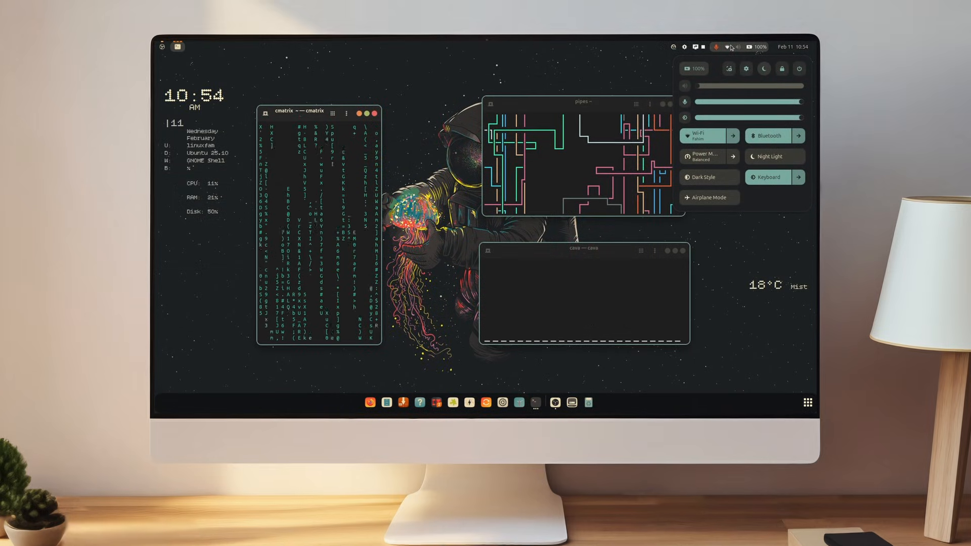
Close the cava terminal window and move the pipes window lower on the desktop
click(682, 255)
click(606, 318)
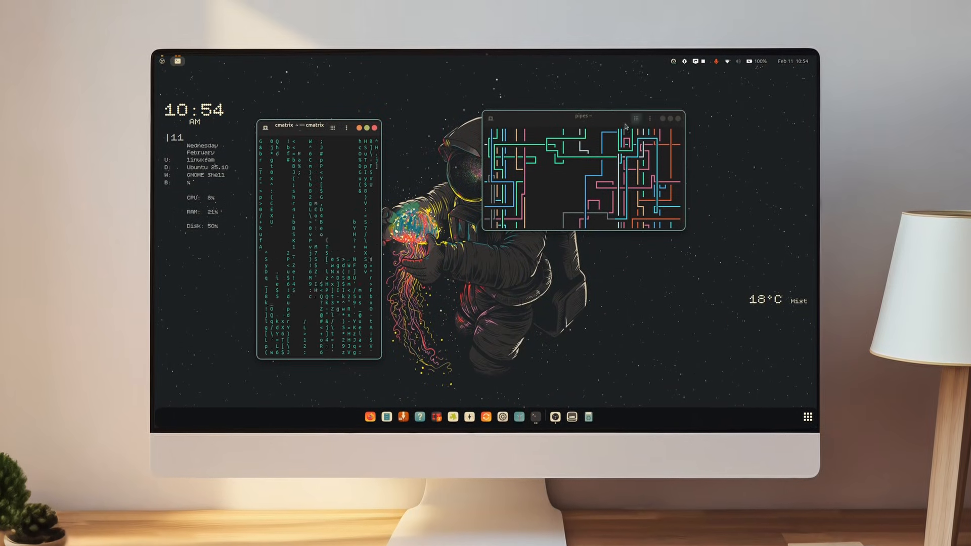
drag(595, 118, 525, 232)
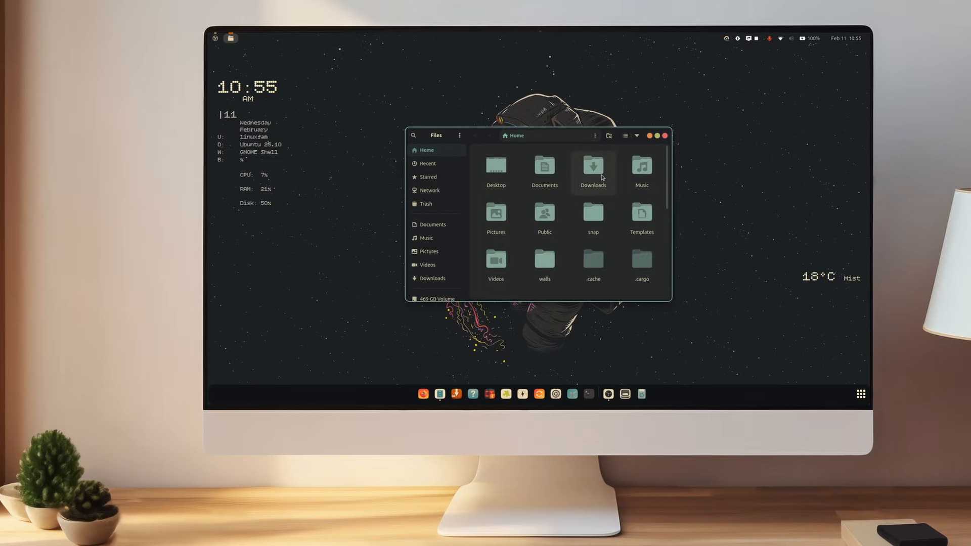
Show hidden files, open Downloads, and set the skull image there as the desktop wallpaper
key(ctrl+h)
double_click(590, 173)
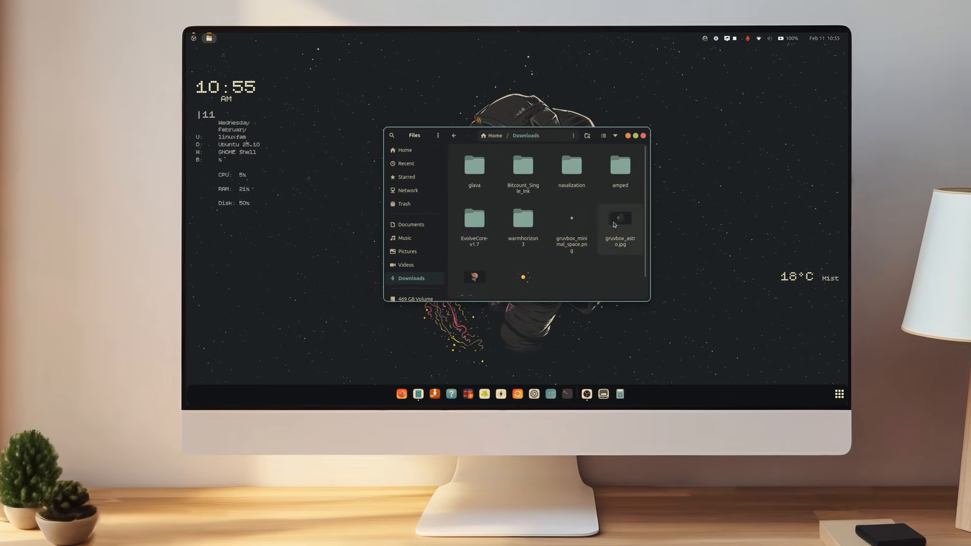
right_click(479, 276)
click(484, 242)
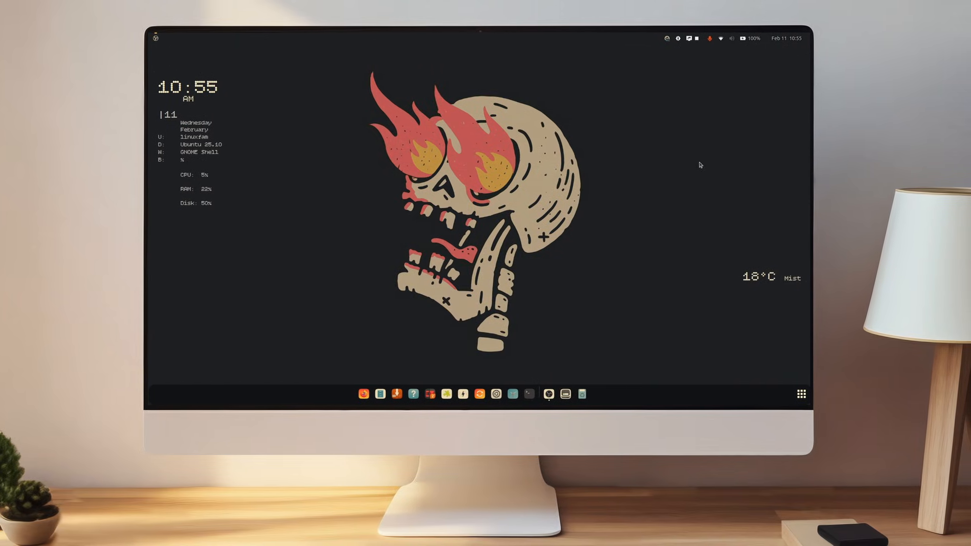
Open Files from the dock and shrink and reposition its window on the desktop
click(754, 40)
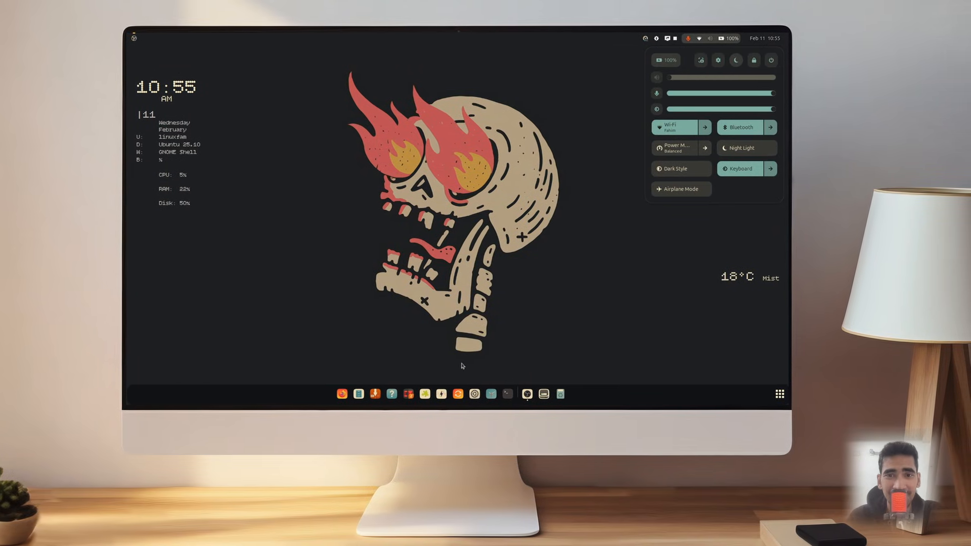
click(359, 394)
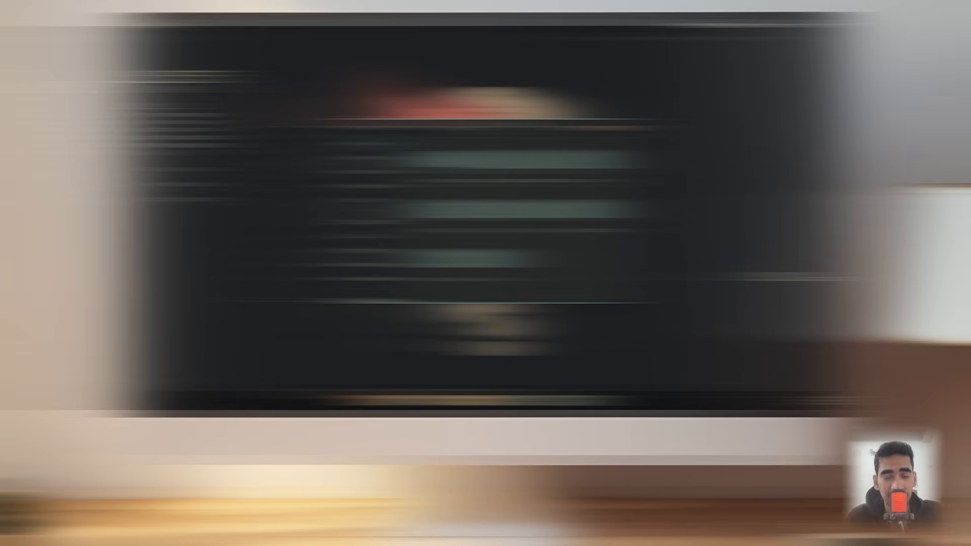
drag(499, 280, 447, 280)
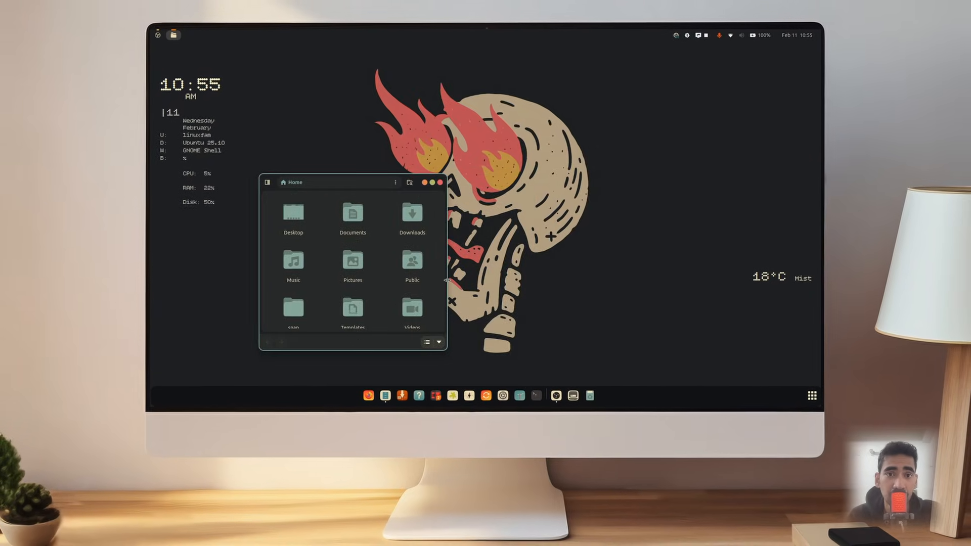
drag(375, 186, 356, 236)
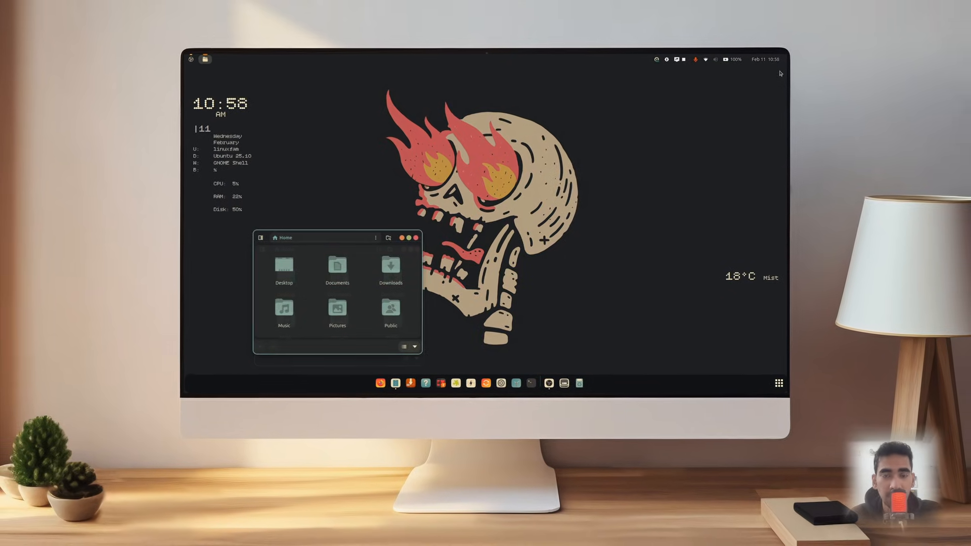
click(780, 51)
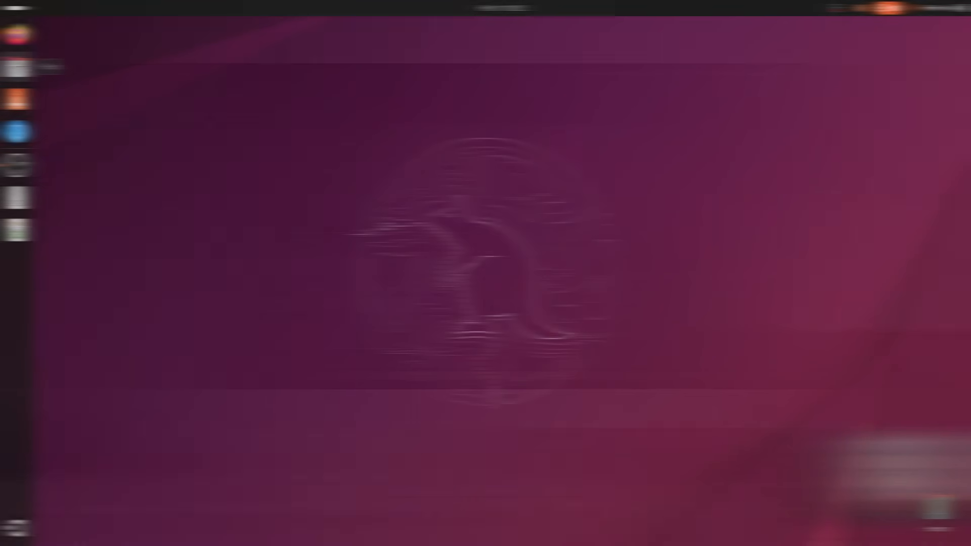
Open the Downloads folder in Files on the fresh Ubuntu desktop
click(16, 66)
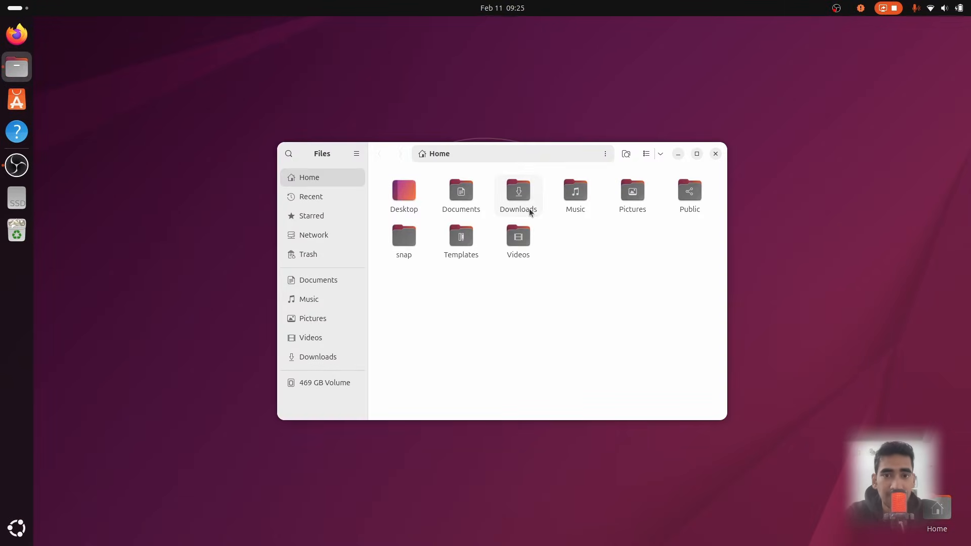
double_click(519, 194)
double_click(404, 202)
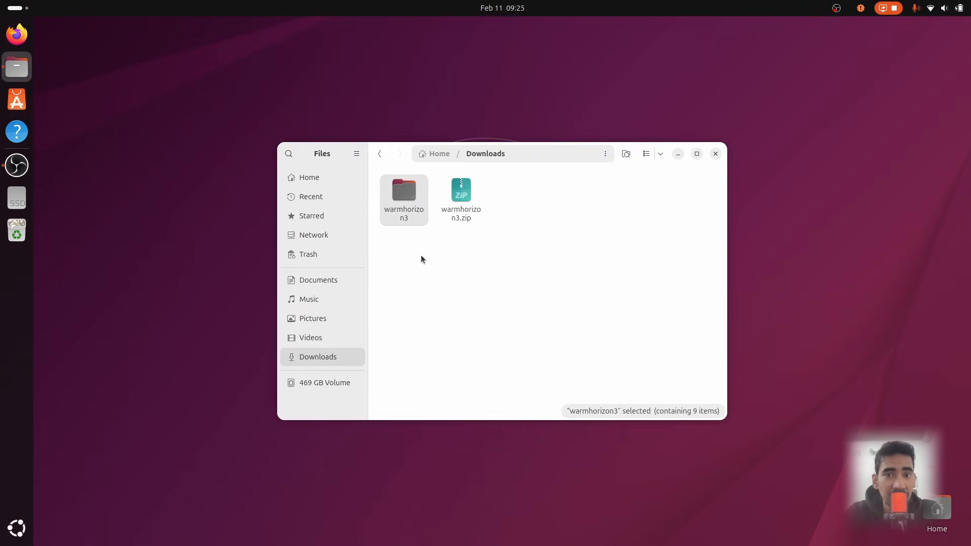
click(450, 274)
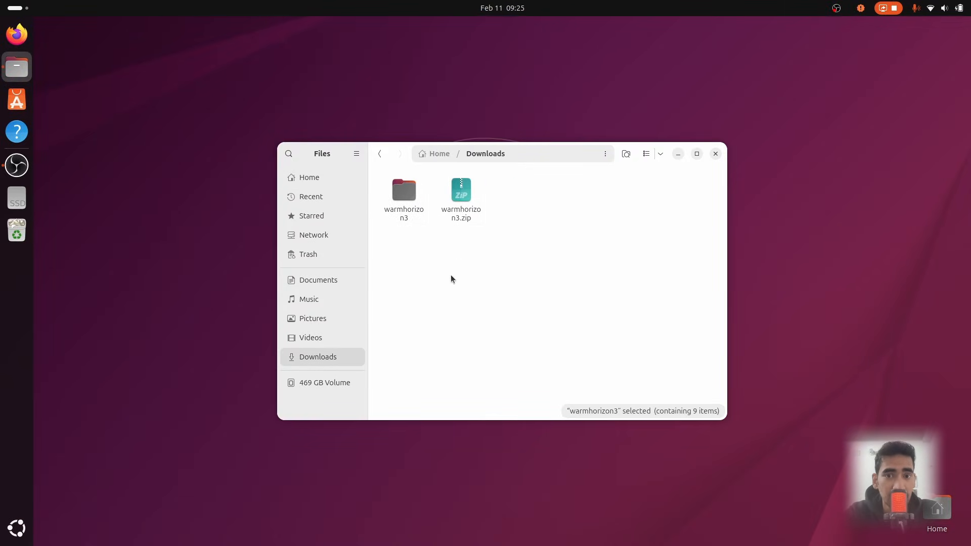
Move warmhorizon3.zip to the trash and open the extracted warmhorizon3 folder
click(467, 207)
key(Delete)
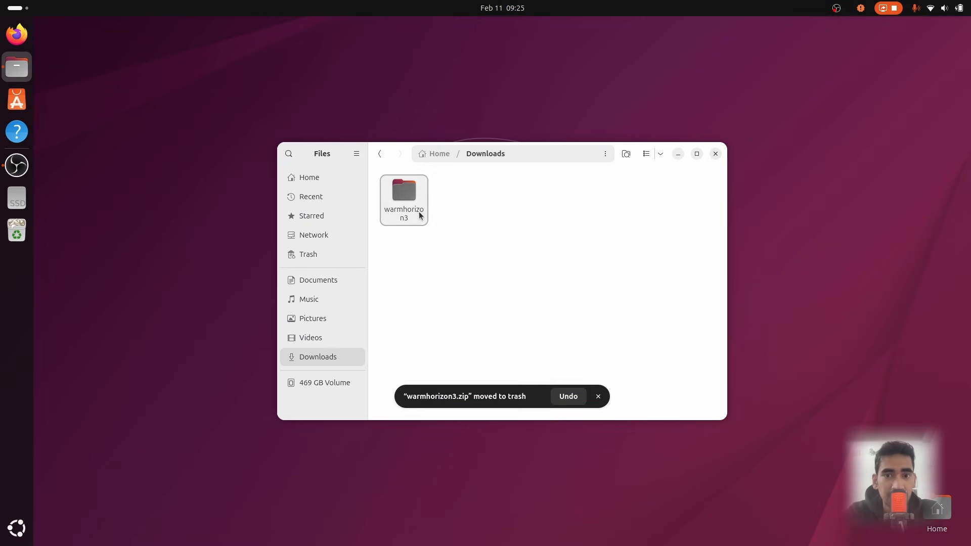
double_click(419, 216)
click(597, 398)
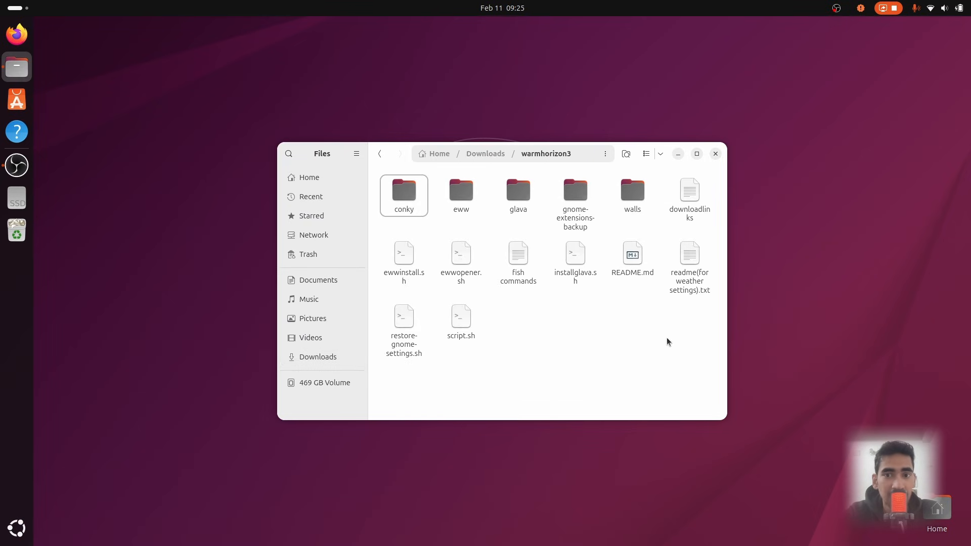
Open a terminal in the warmhorizon3 folder and move the Files window aside
right_click(615, 334)
click(696, 374)
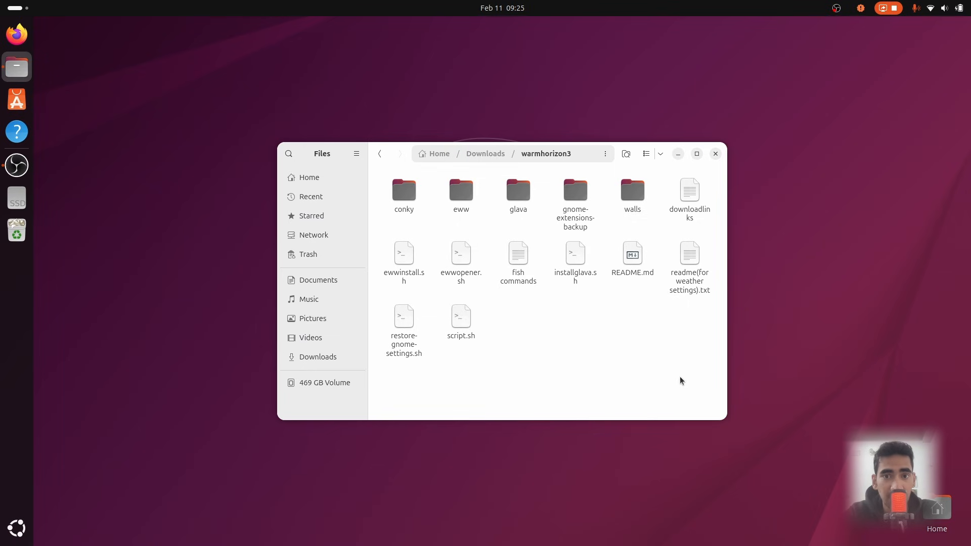
drag(411, 157, 651, 221)
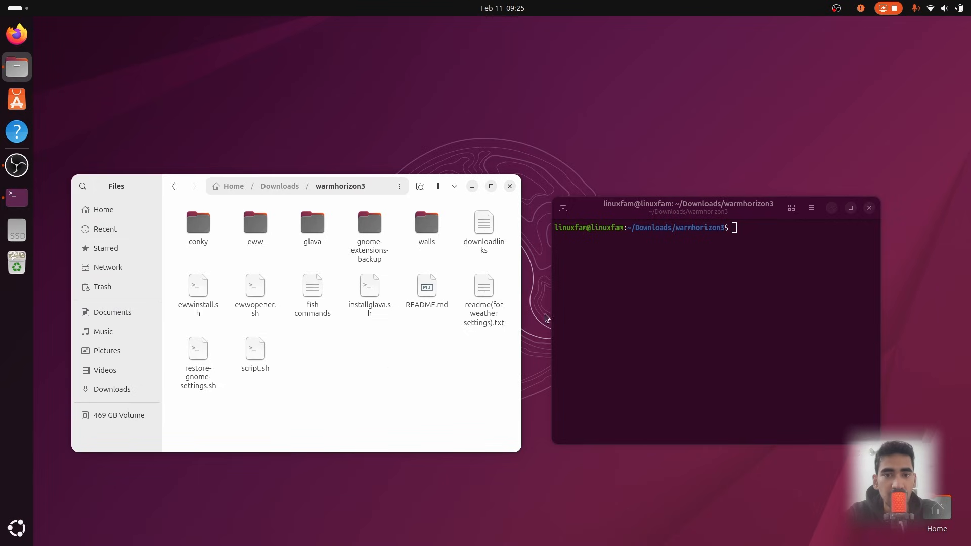
Make the setup script executable with chmod +x script.sh
click(775, 239)
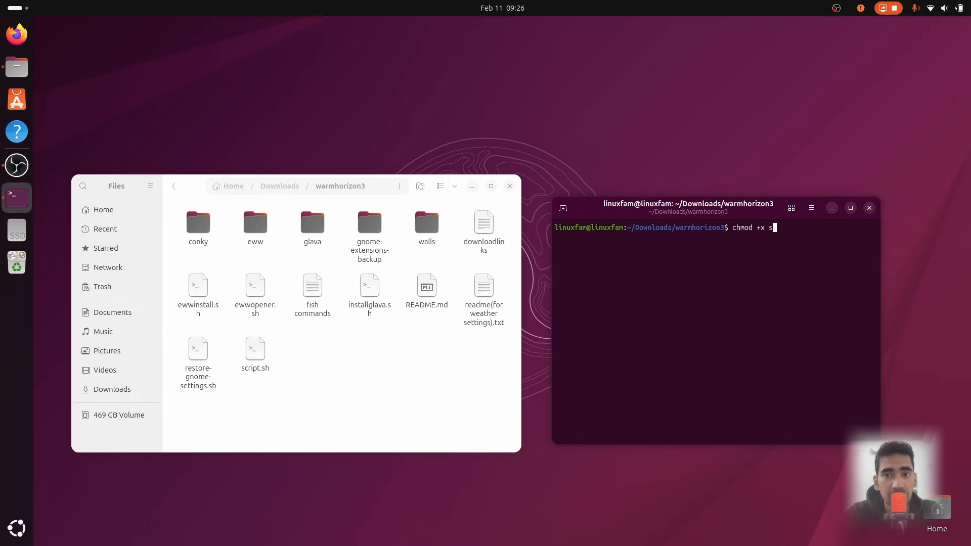
key(Return)
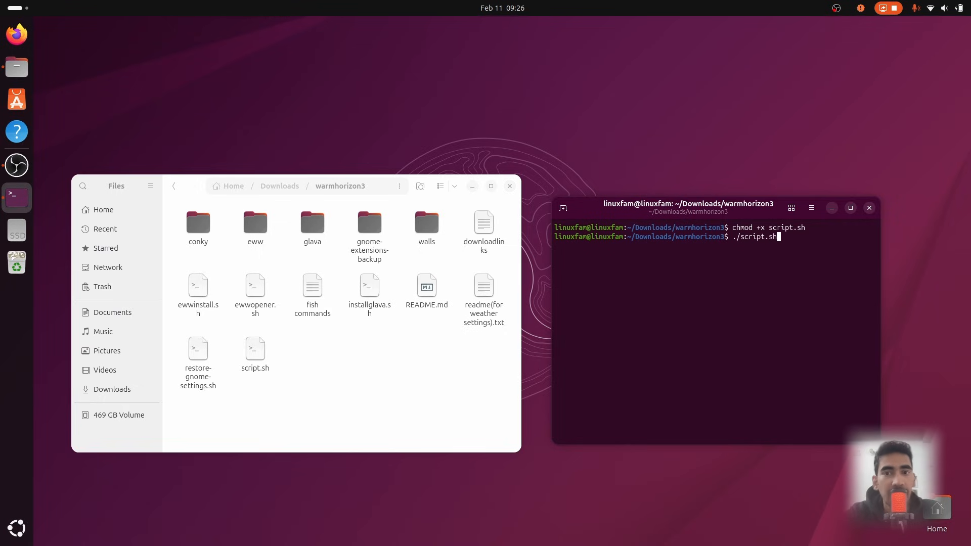
Run ./script.sh and confirm adding the Conky Manager repository to continue the install
key(Return)
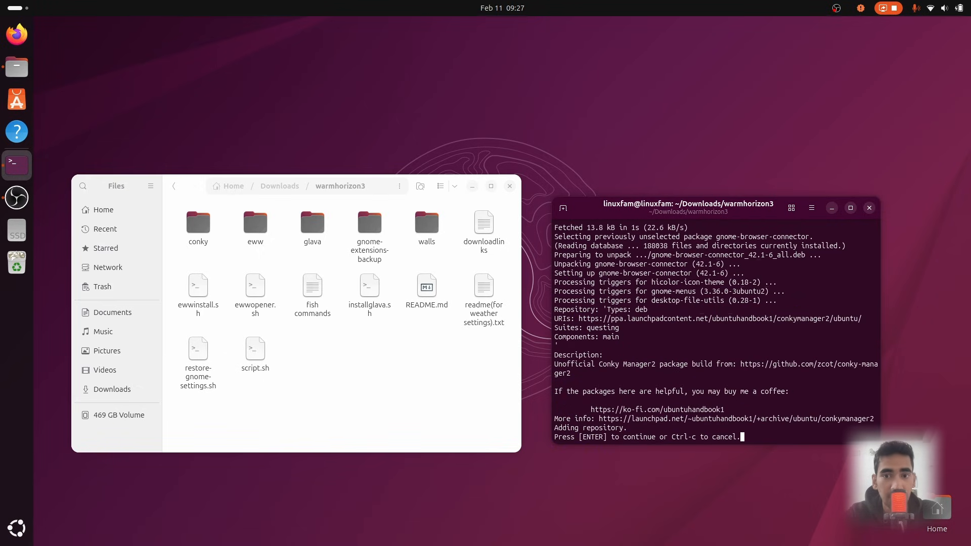
key(Return)
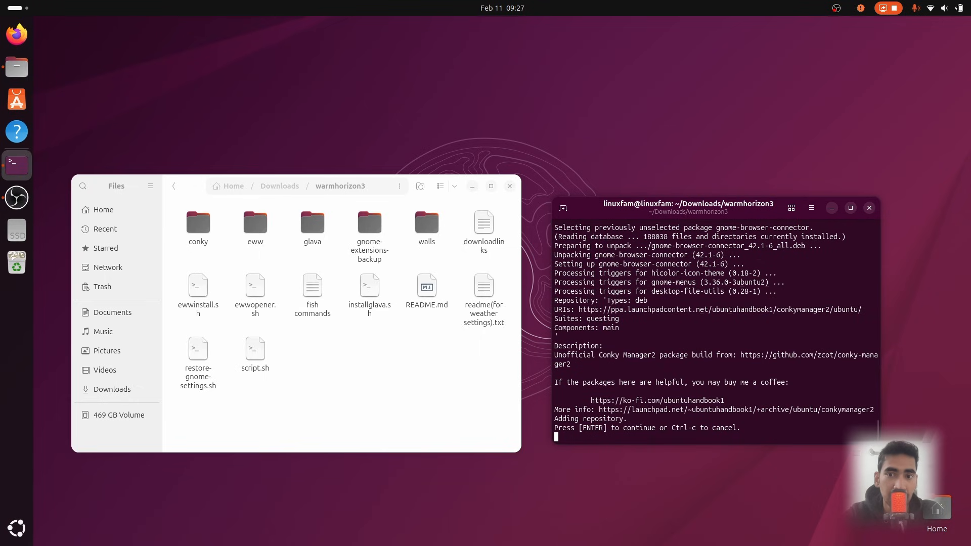
Open the downloadlinks text file and Firefox, arranging the two windows side by side
double_click(486, 230)
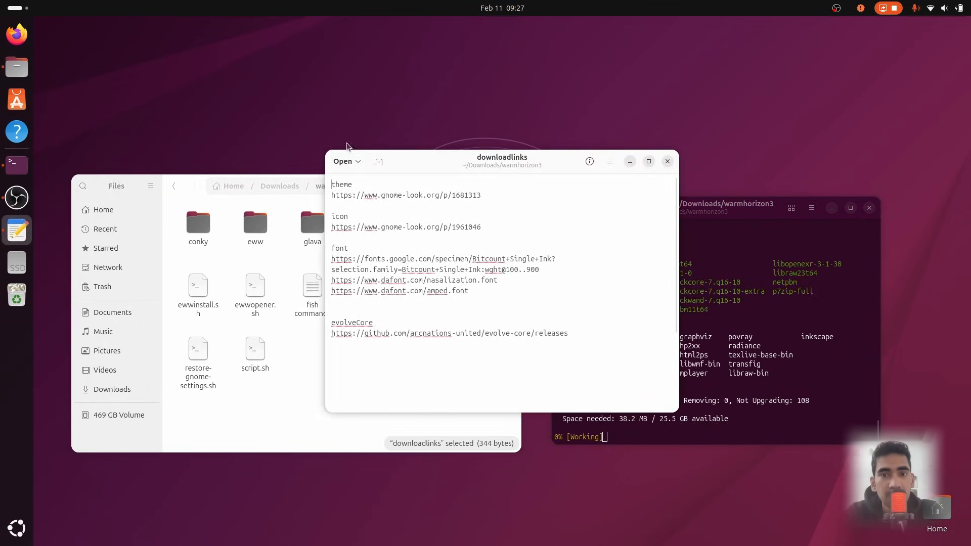
click(17, 35)
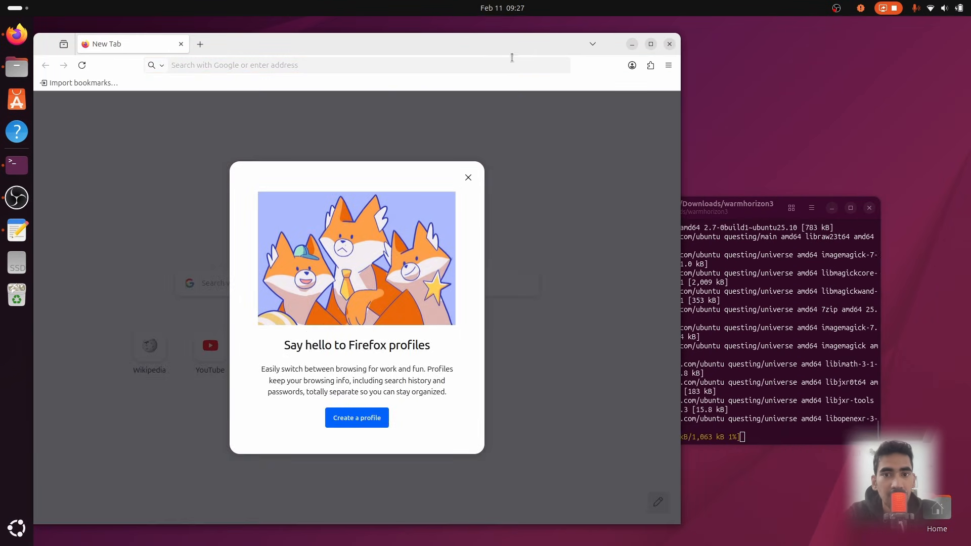
drag(512, 45, 292, 66)
drag(496, 162, 773, 105)
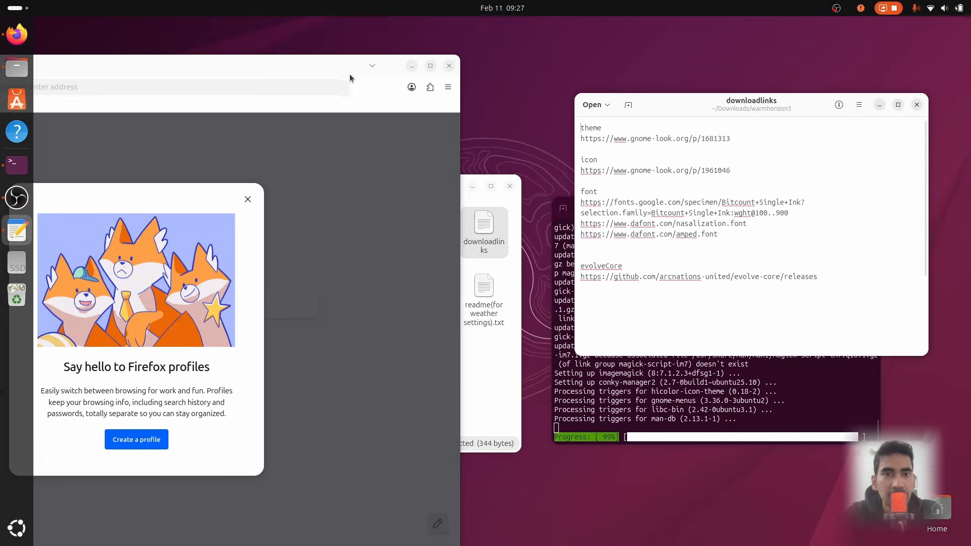
drag(349, 74, 511, 43)
drag(736, 112, 779, 115)
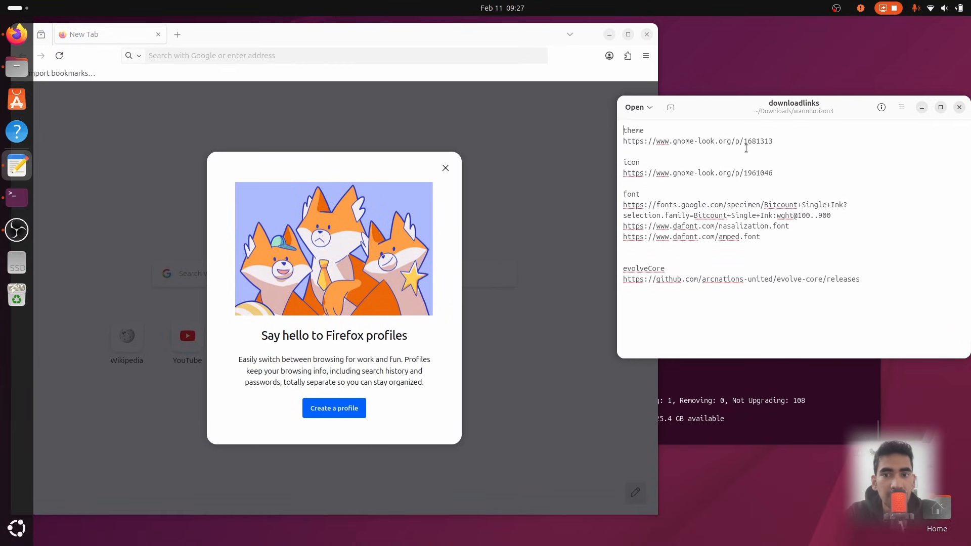
Open the theme and icon links from downloadlinks in Firefox tabs
triple_click(745, 142)
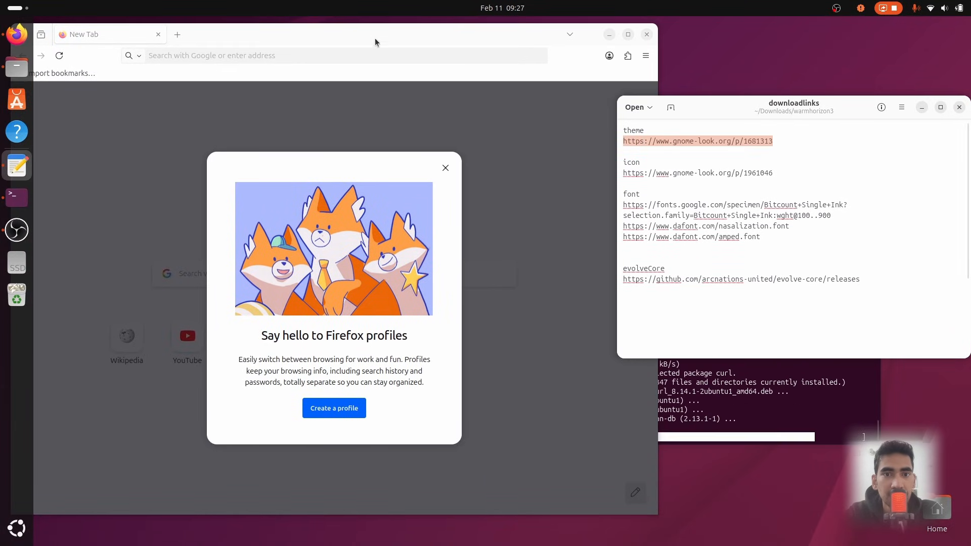
click(365, 55)
text(https://www.gnome-look.org/p/1681313)
key(Return)
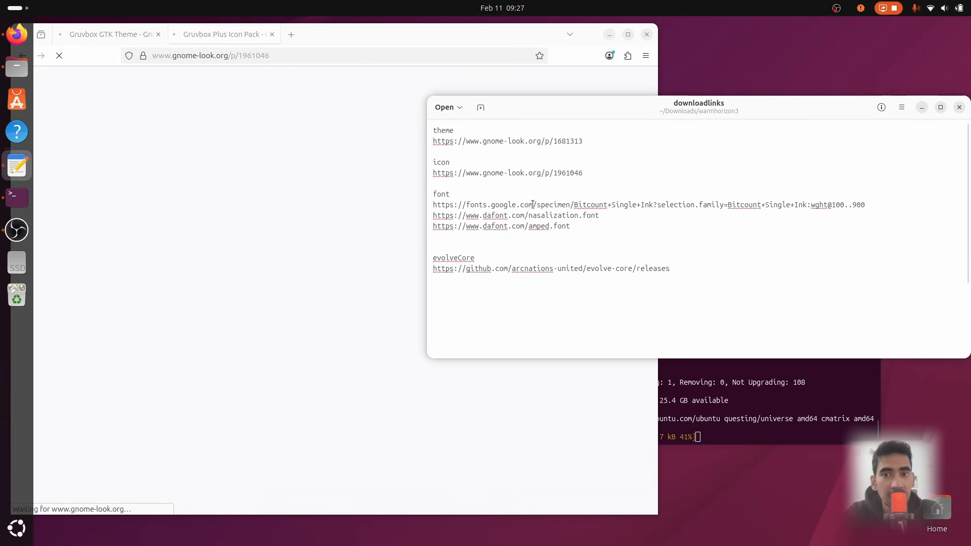
Open the font and evolveCore links from downloadlinks in new Firefox tabs
triple_click(533, 205)
key(ctrl+c)
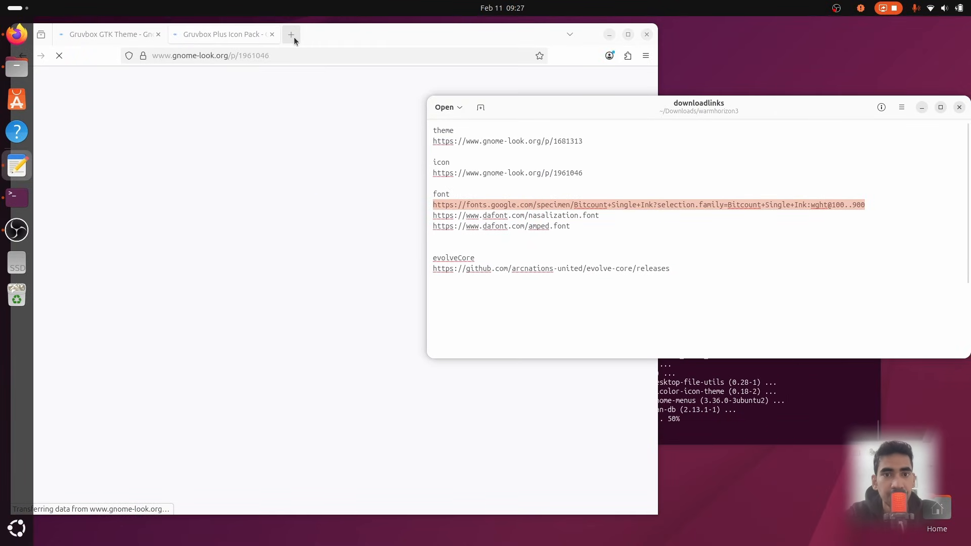
click(291, 35)
key(ctrl+v)
key(Return)
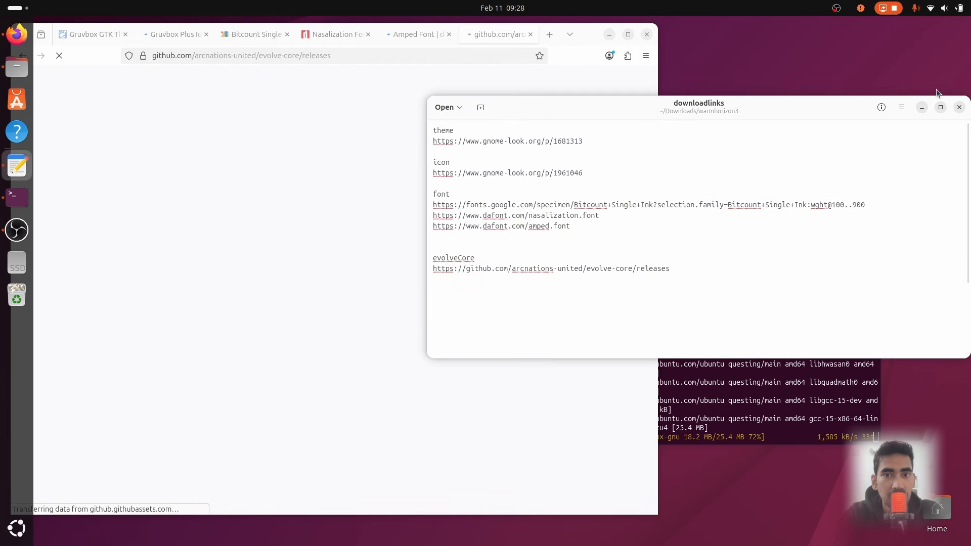
Close the downloadlinks file and show the Files list on the Gruvbox GTK Theme page
click(959, 108)
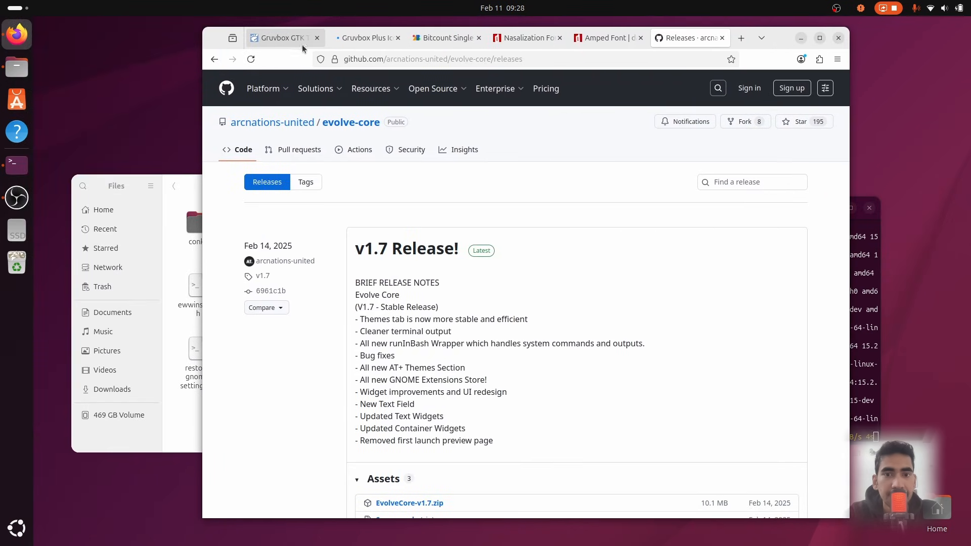
click(279, 44)
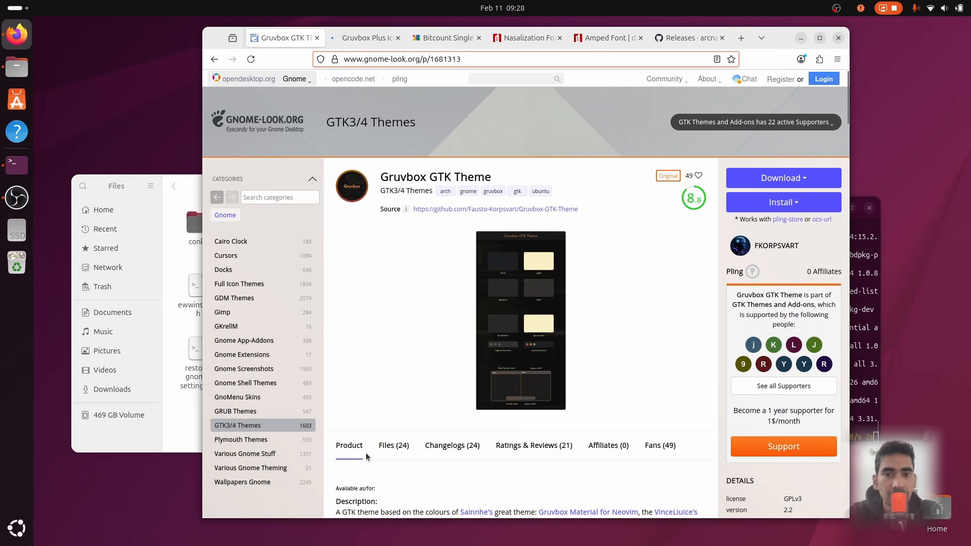
click(390, 446)
scroll(487, 369, down, 5)
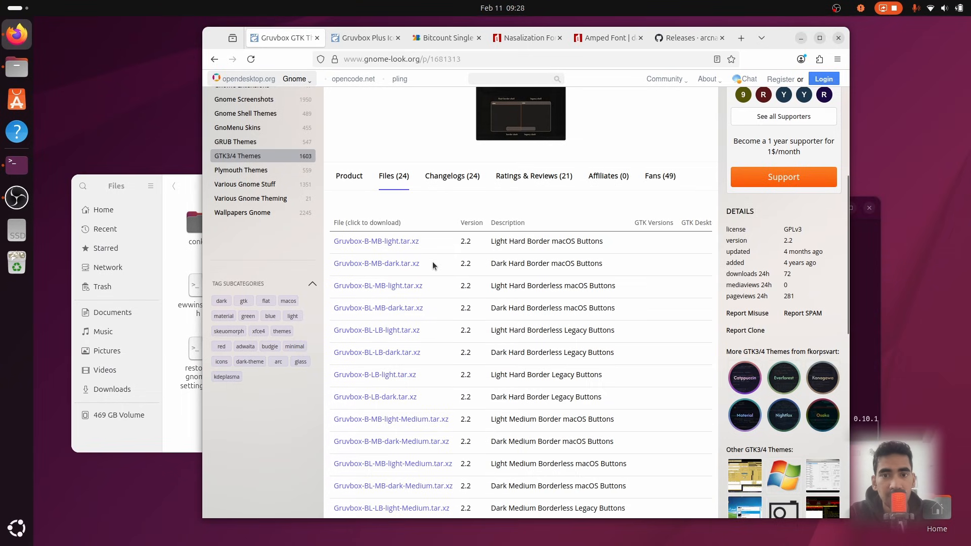
Download Gruvbox-B-MB-dark.tar.xz and Gruvbox-BL-MB-dark.tar.xz from the Gruvbox GTK Theme file list
click(392, 265)
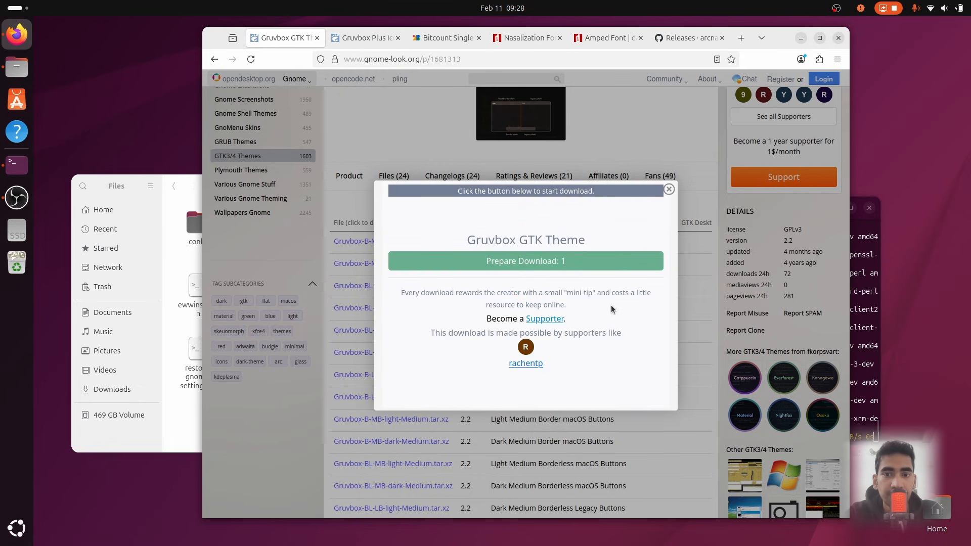
click(574, 261)
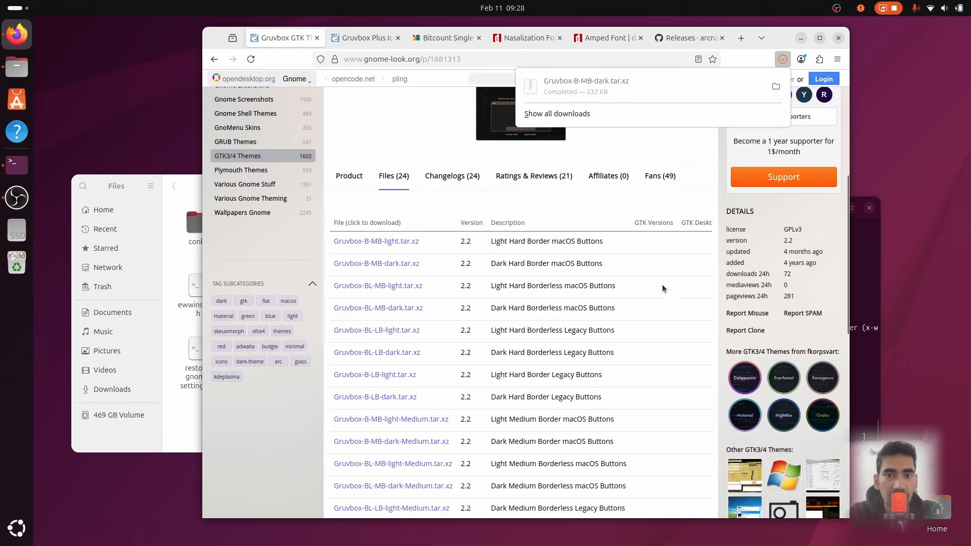
click(365, 312)
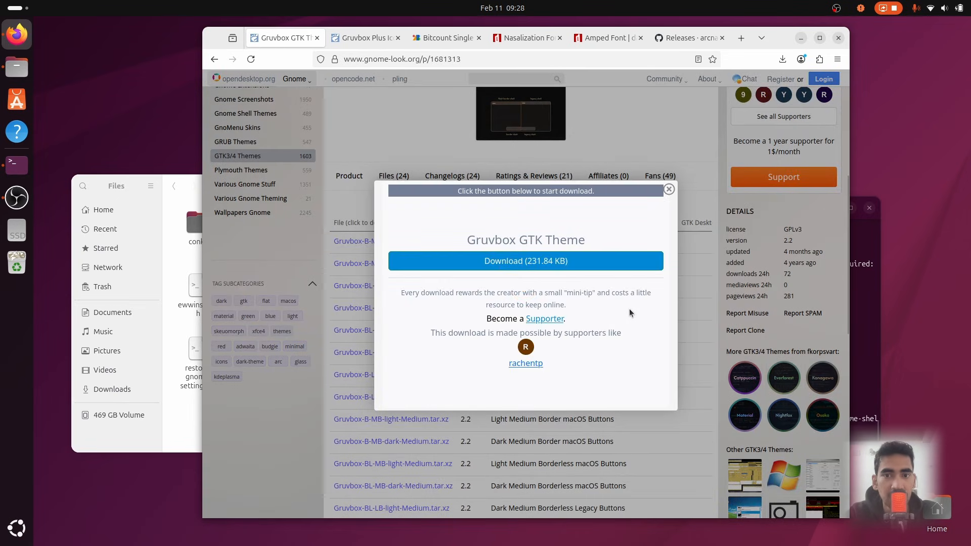
click(627, 261)
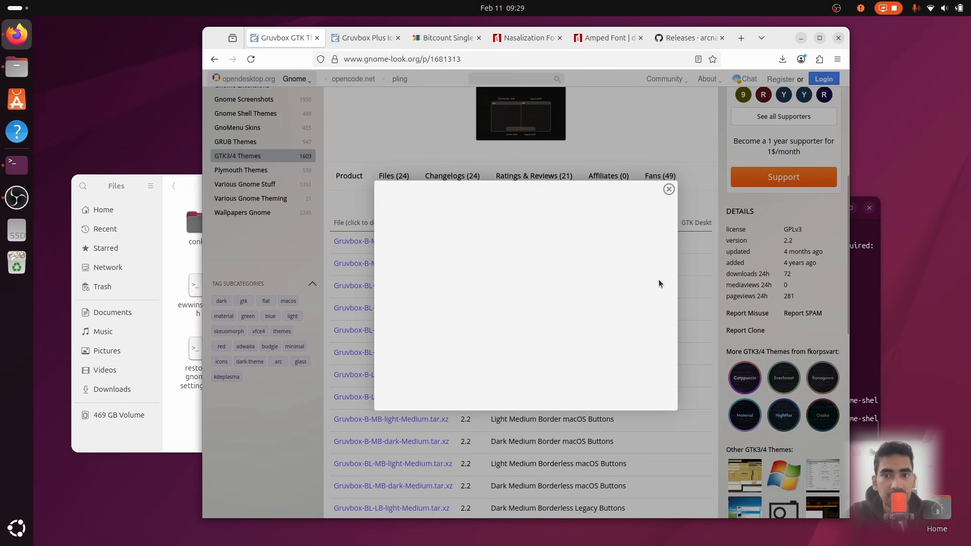
Download gruvbox-plus-icon-pack-6.3.0.tar.gz from the Gruvbox Plus Icon Pack file list
key(ctrl+w)
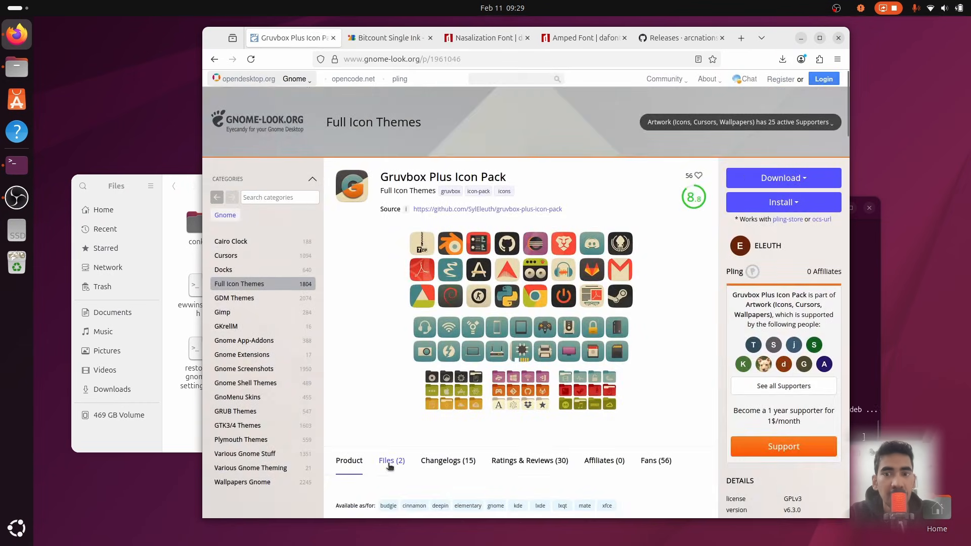
click(389, 466)
scroll(434, 409, down, 4)
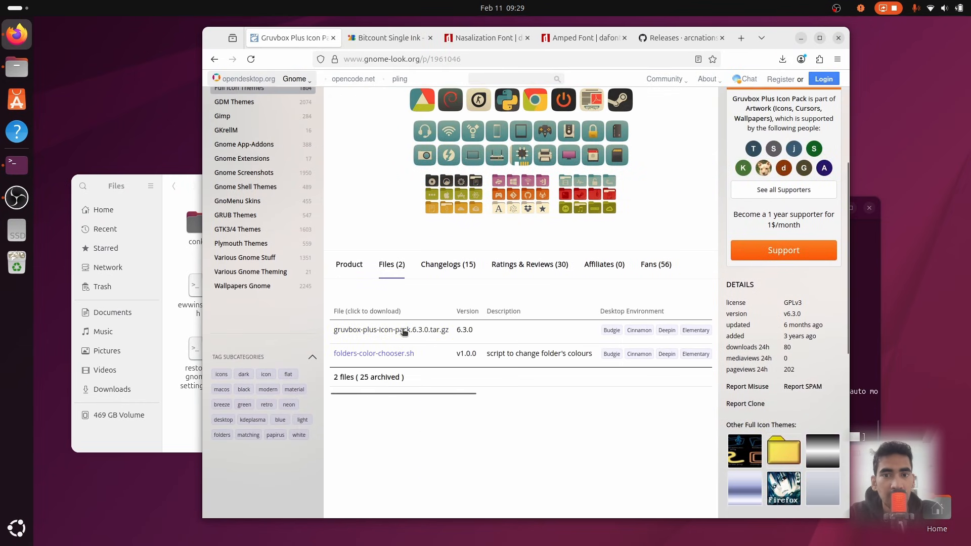
click(403, 331)
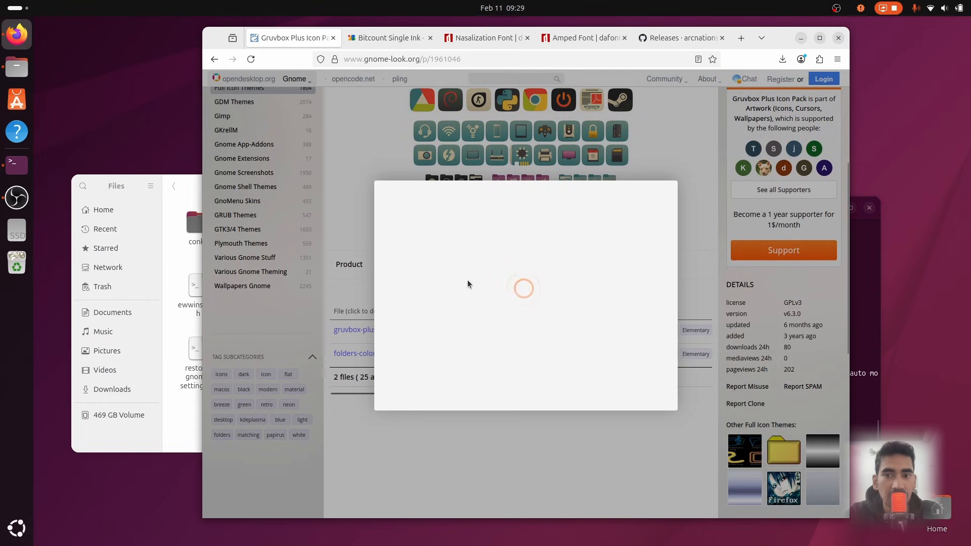
click(576, 267)
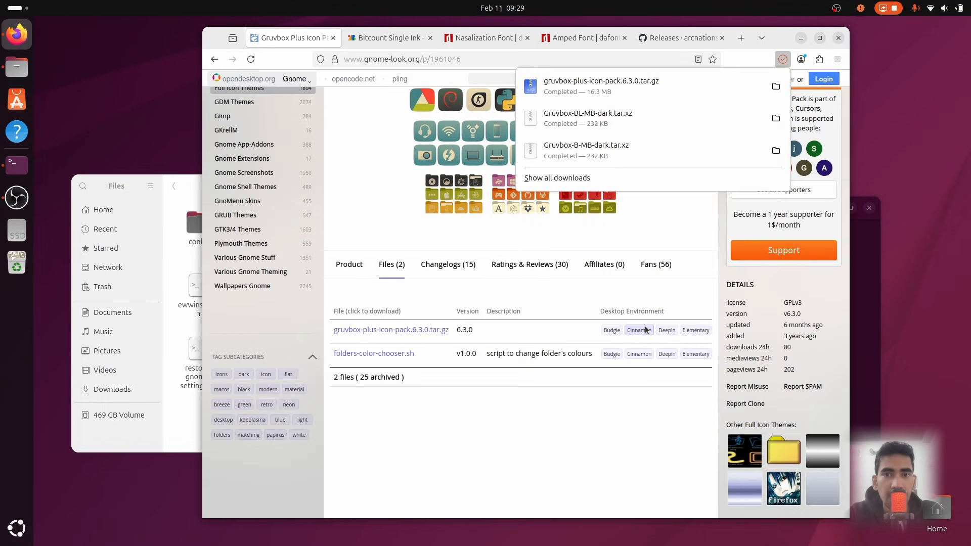
Download the Bitcount Single Ink font family from the Google Fonts selection
click(332, 38)
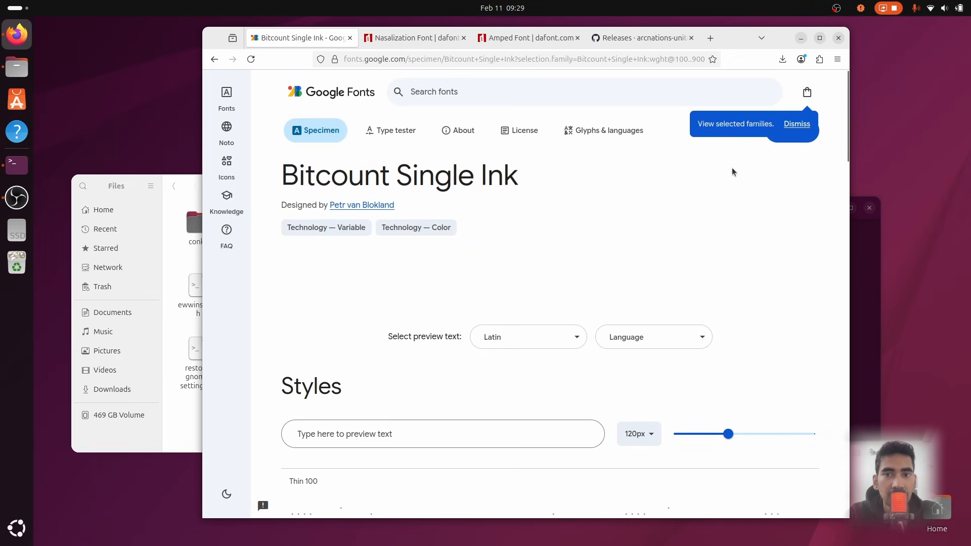
click(796, 125)
click(797, 130)
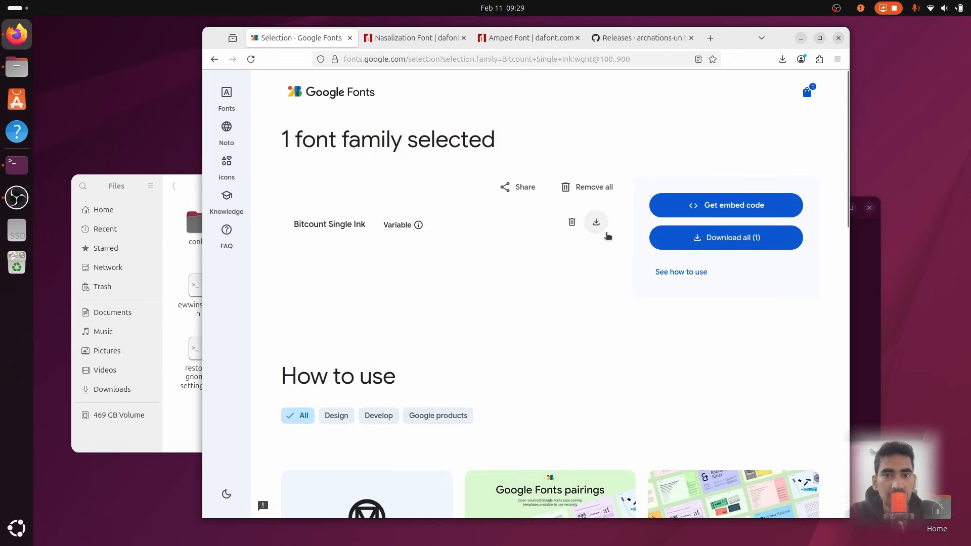
click(596, 223)
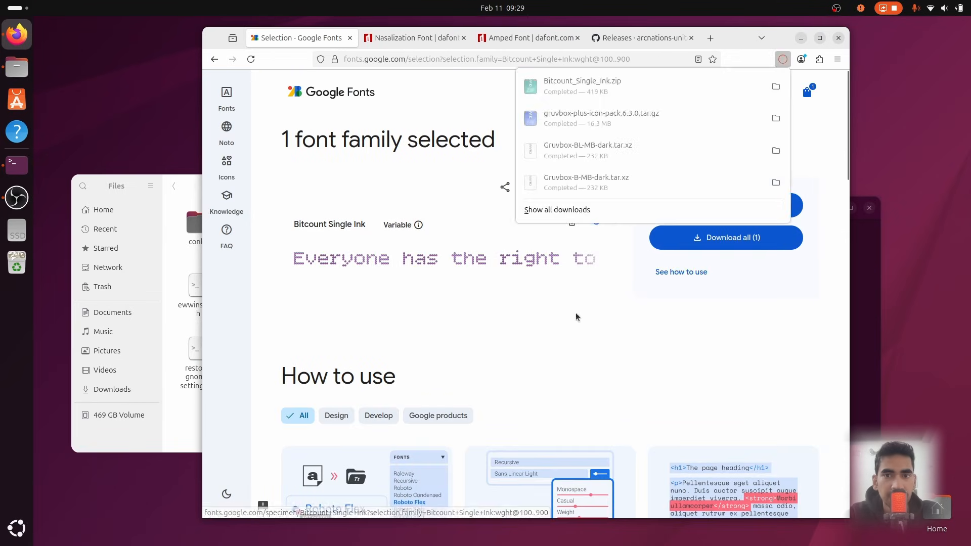
Download the Nasalization and Amped fonts from their dafont pages
click(350, 38)
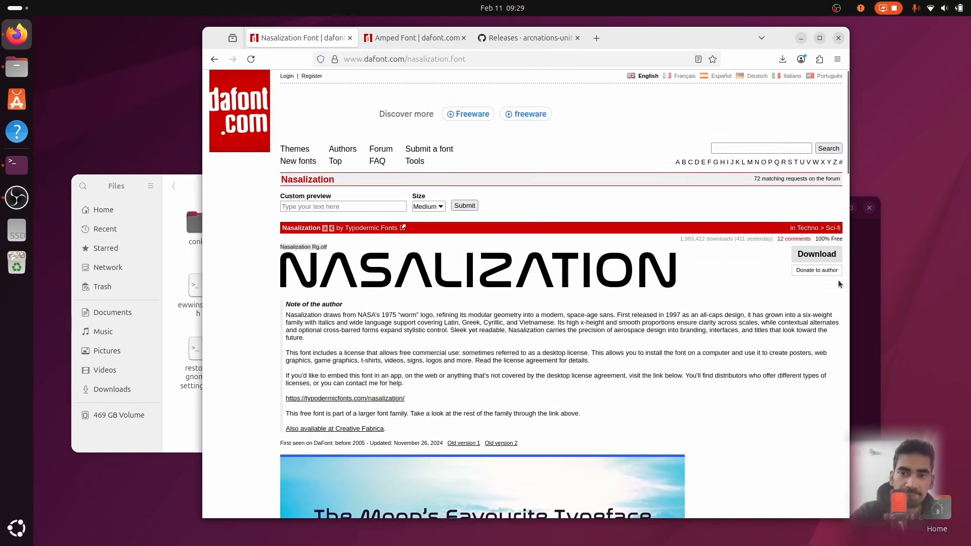
click(817, 254)
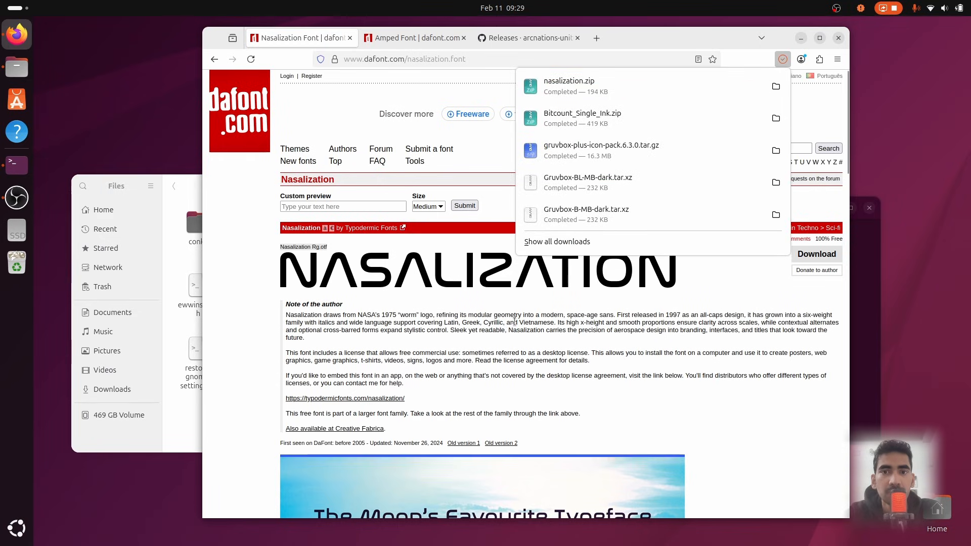
click(349, 38)
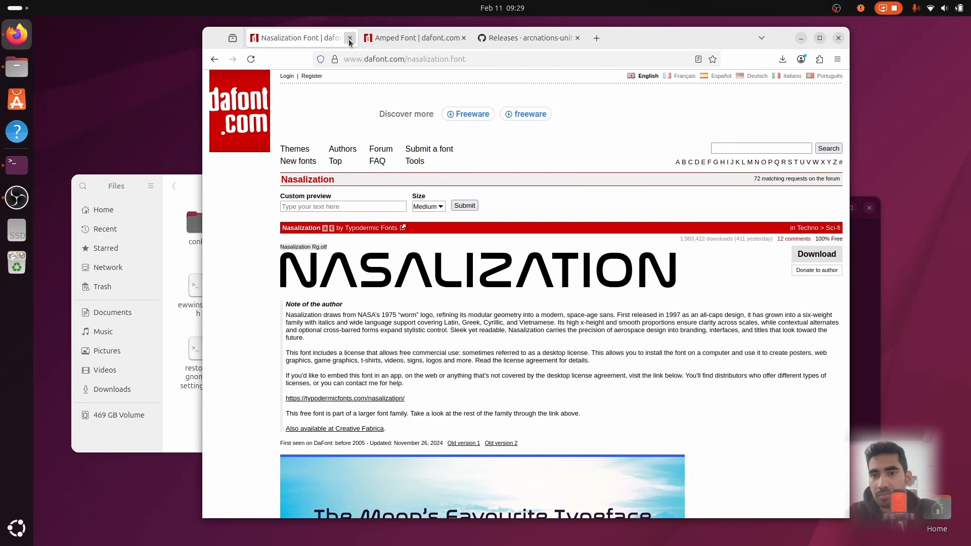
click(350, 38)
click(815, 253)
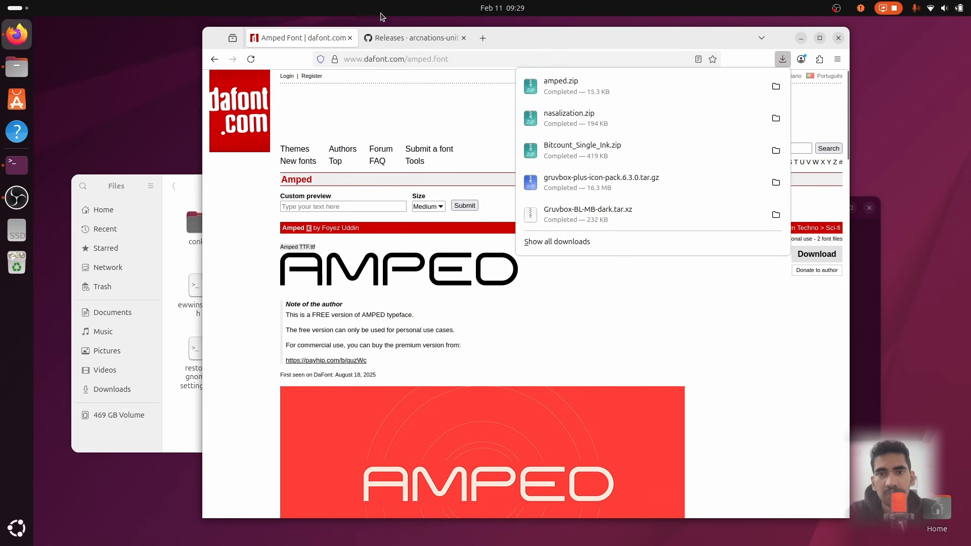
Download EvolveCore-v1.7.zip from the evolve-core v1.7 release assets and close the browser
click(348, 38)
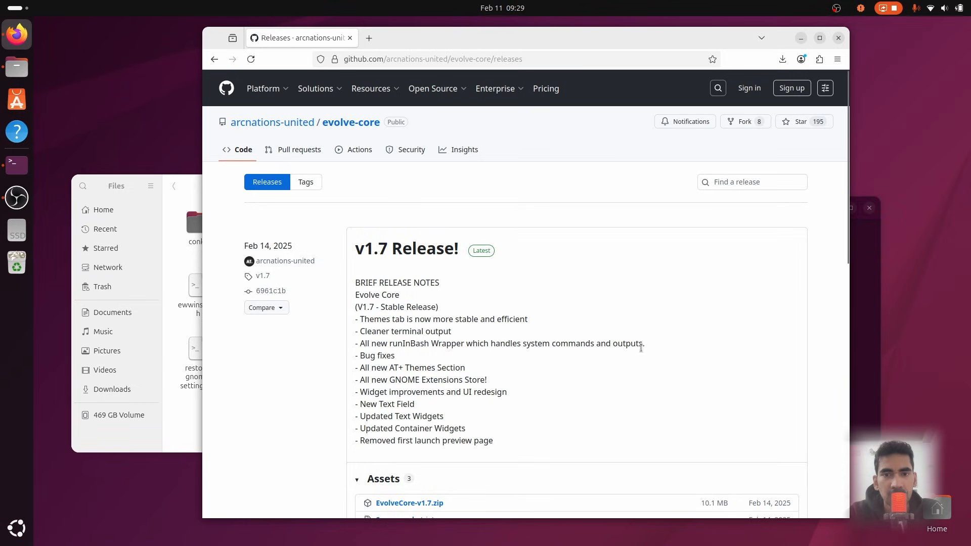
scroll(526, 376, down, 2)
click(422, 400)
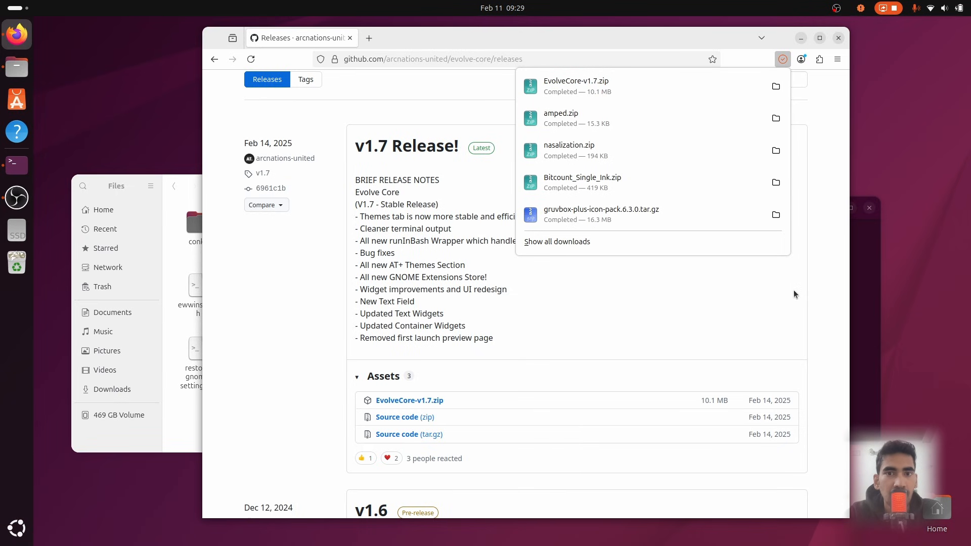
click(837, 38)
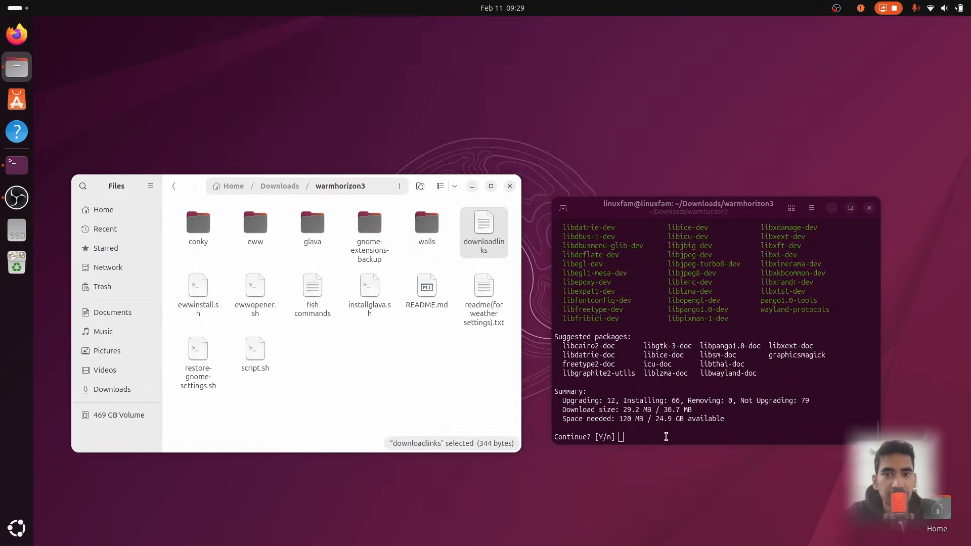
Confirm the package installation in the terminal with y
click(658, 431)
text(y)
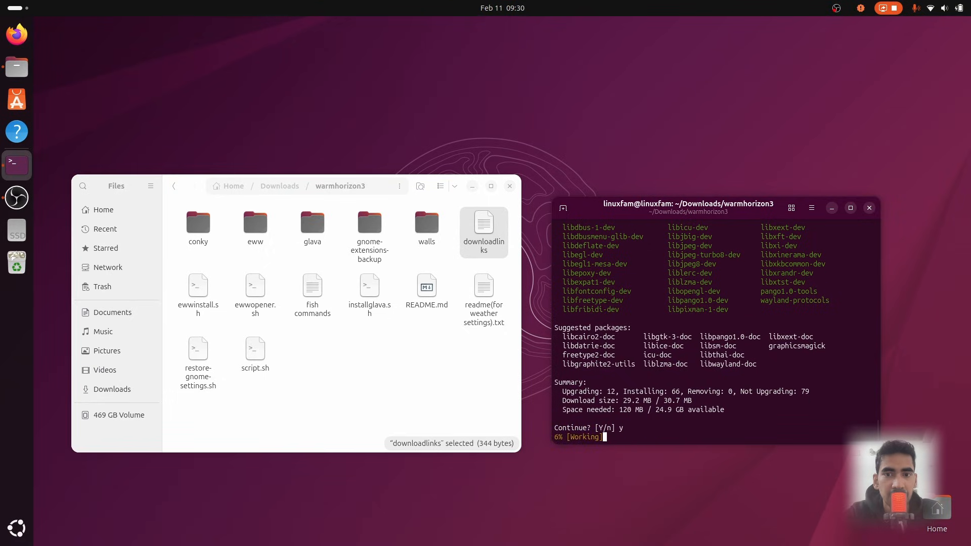
key(Return)
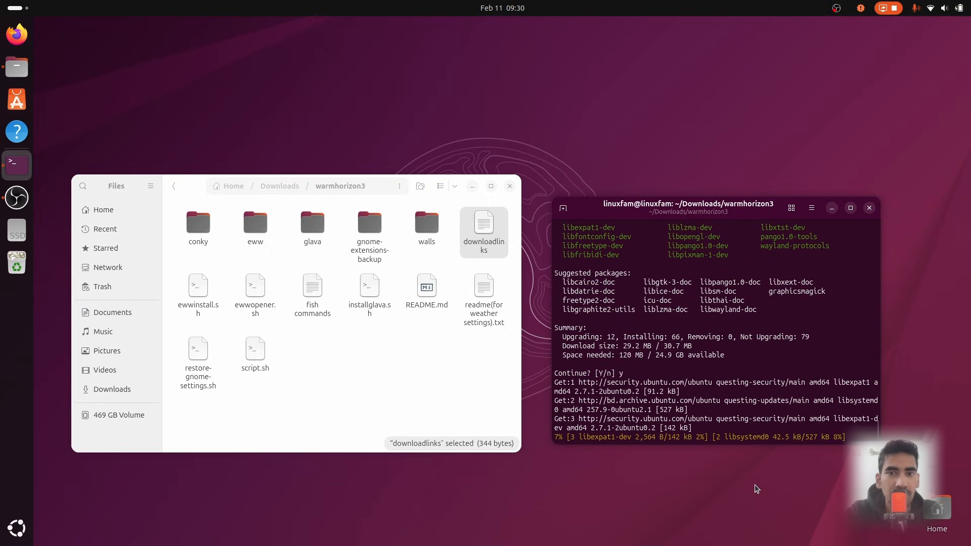
Open Home in a second Files window beside the first and show hidden files
right_click(142, 210)
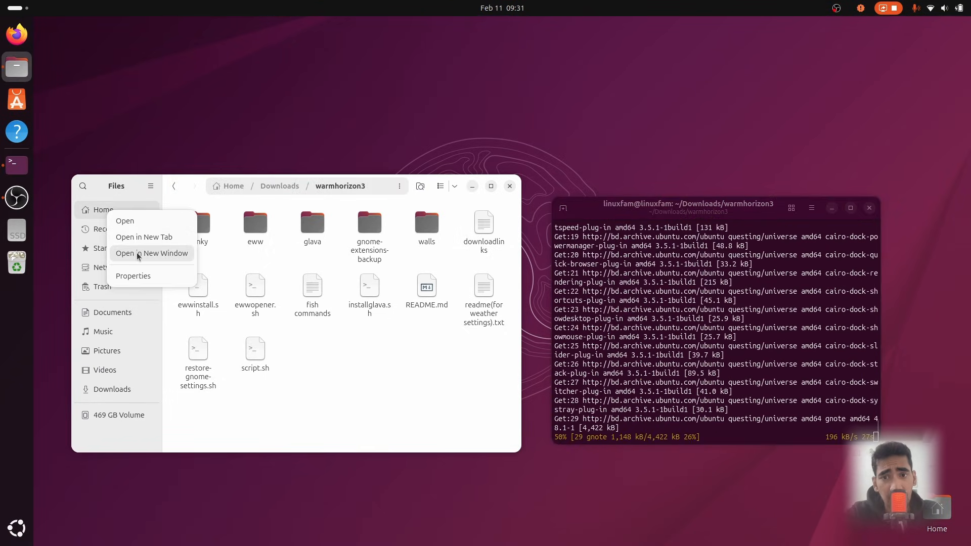
click(149, 254)
drag(536, 159, 725, 193)
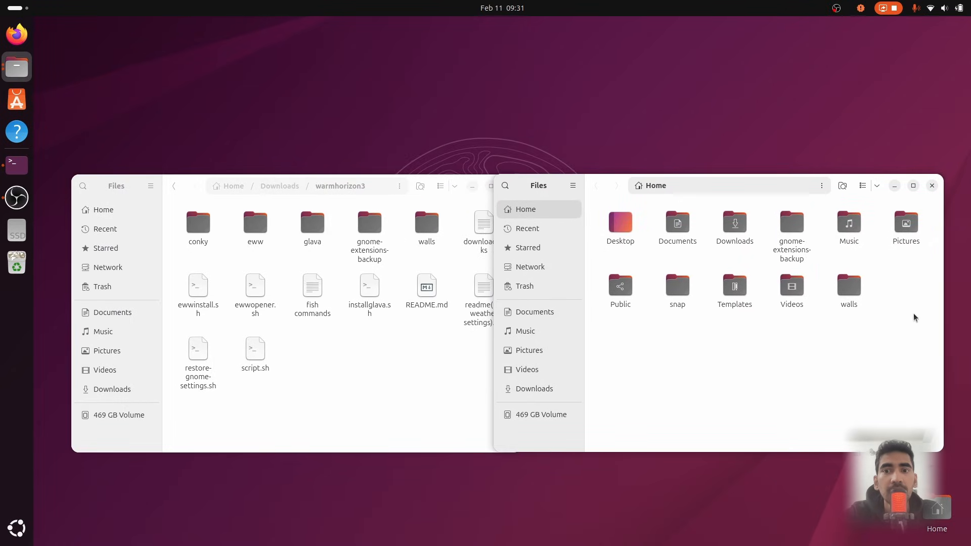
click(876, 186)
click(873, 354)
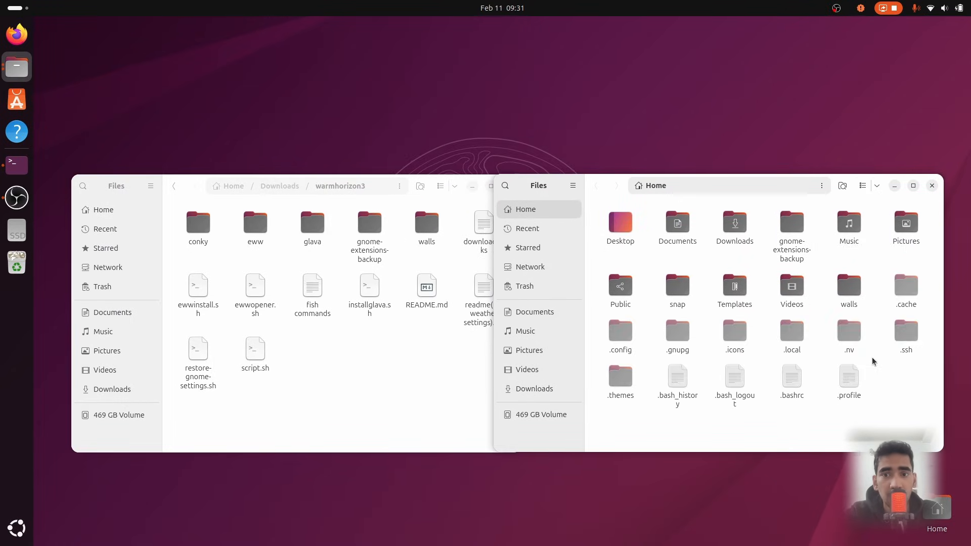
Open the hidden .icons folder and, in the other window, extract the gruvbox-plus-icon-pack archive in Downloads
double_click(735, 334)
click(341, 369)
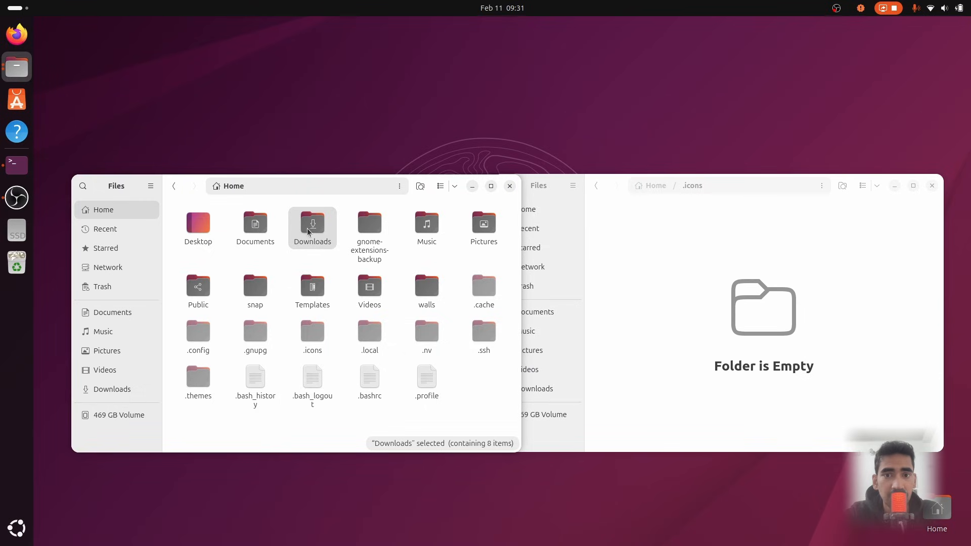
double_click(305, 228)
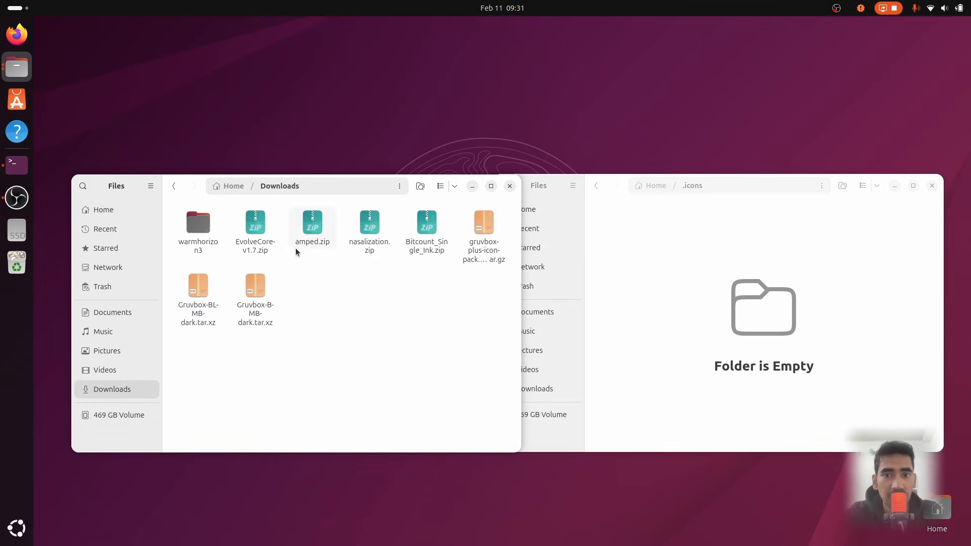
double_click(481, 228)
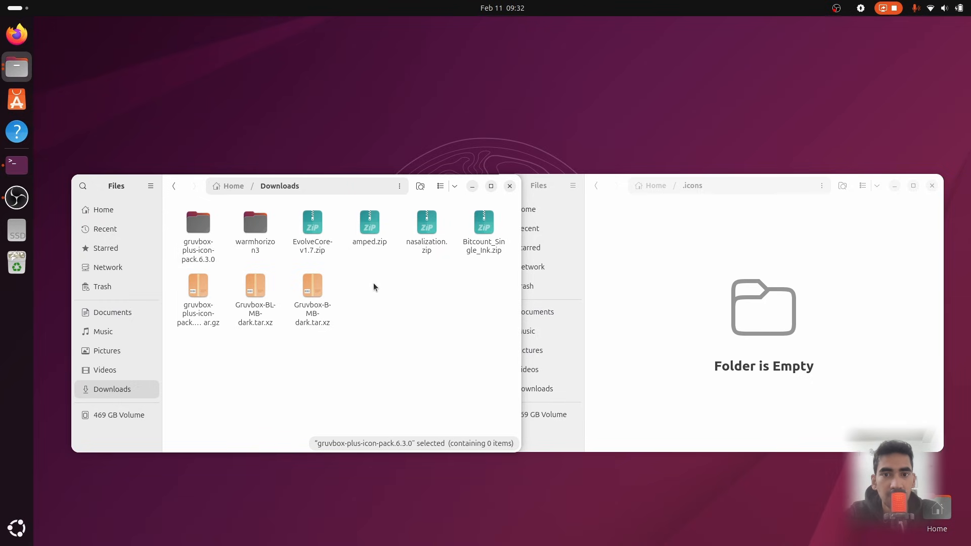
Move Gruvbox-Plus-Dark and Gruvbox-Plus-Light from the extracted icon pack into .icons
double_click(187, 241)
drag(184, 280, 742, 297)
key(alt+Up)
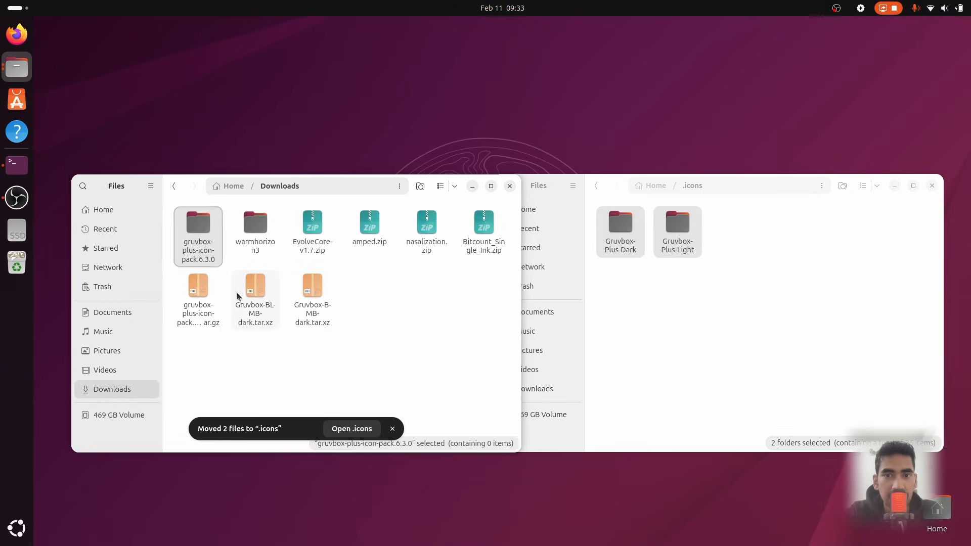
Delete the extracted icon pack folder and its tar.gz archive from Downloads
key(Delete)
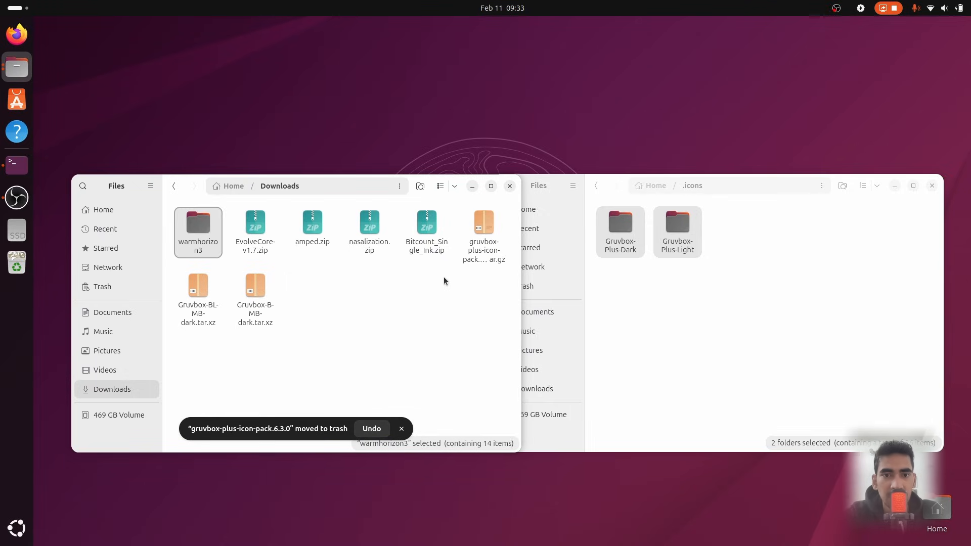
click(474, 255)
key(Delete)
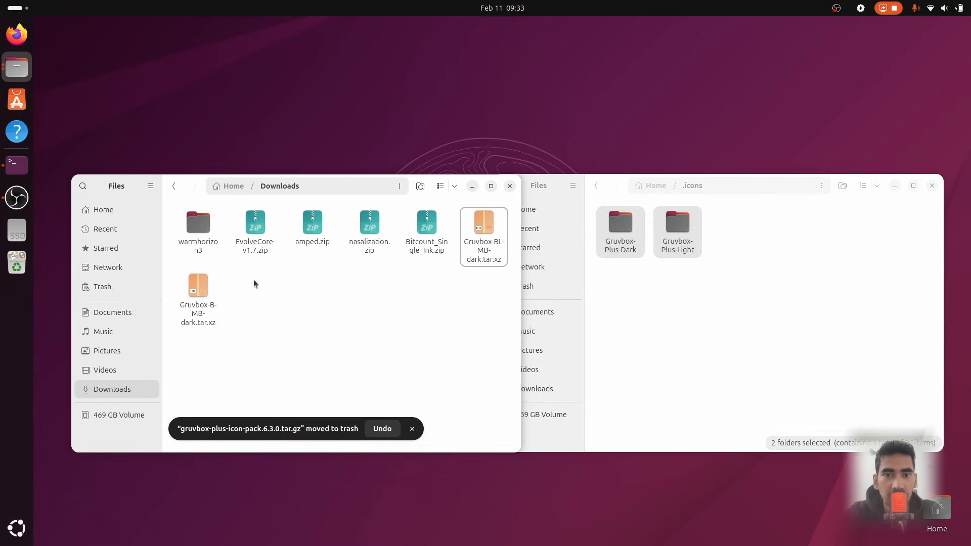
Extract the EvolveCore, amped, nasalization, Bitcount_Single_Ink and both Gruvbox theme archives in Downloads
double_click(254, 245)
double_click(371, 221)
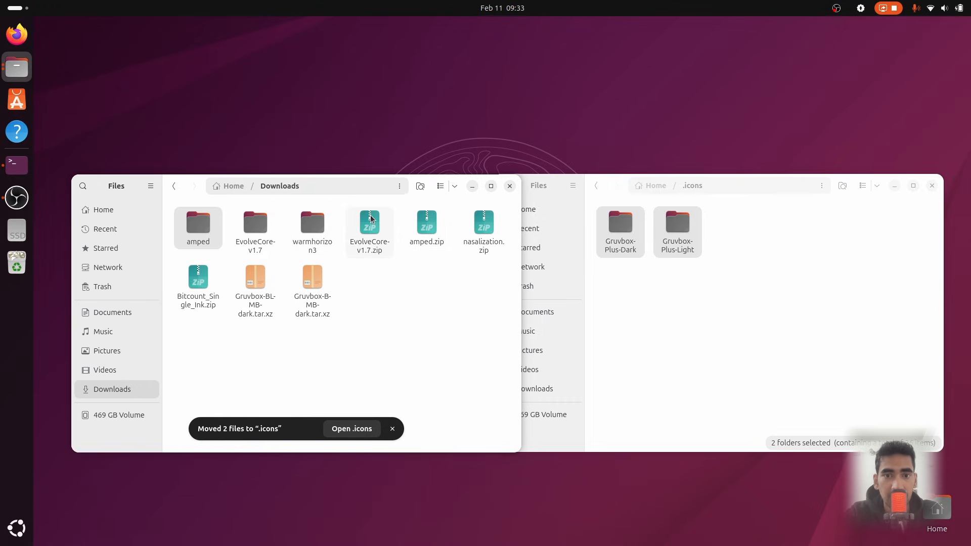
double_click(481, 245)
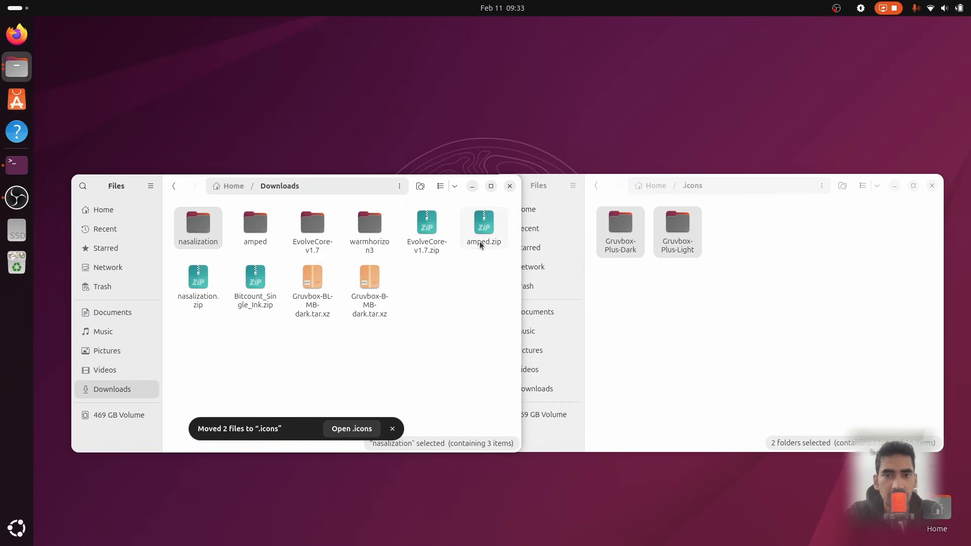
double_click(256, 289)
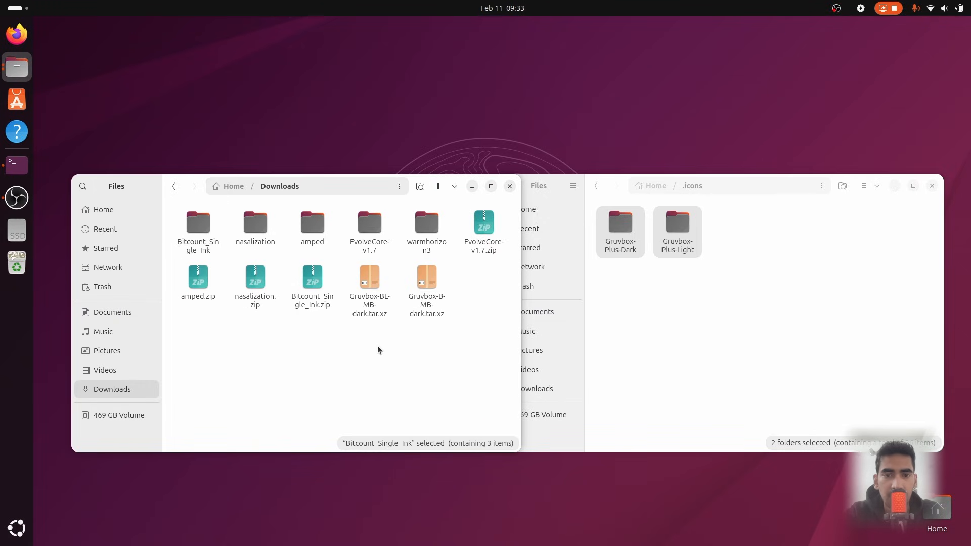
double_click(373, 279)
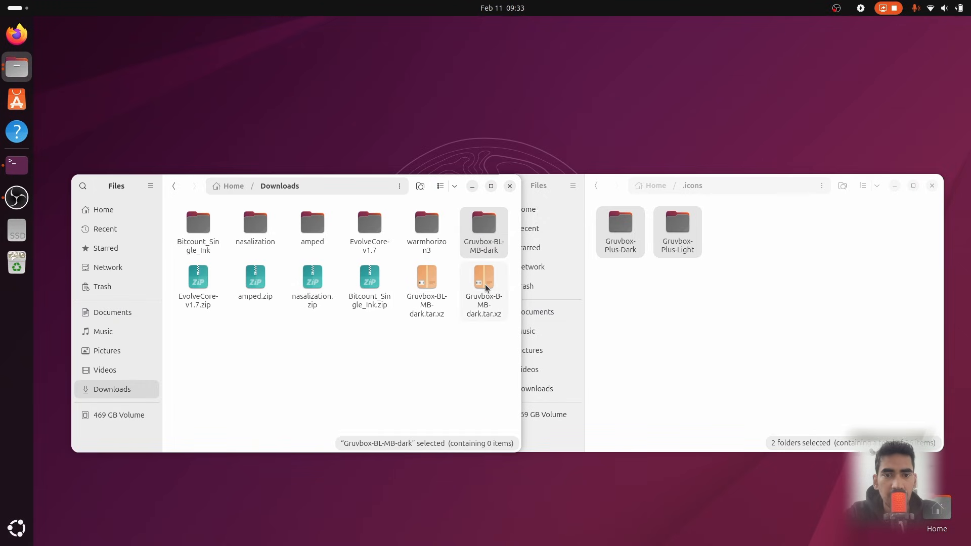
double_click(492, 300)
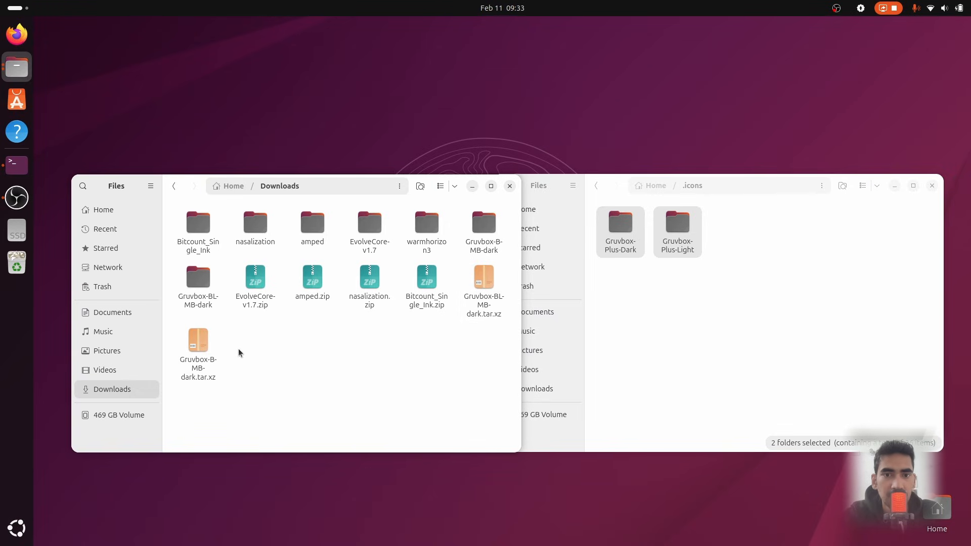
Delete all the zip and tar.xz archives from Downloads, keeping the extracted folders
drag(255, 331, 481, 297)
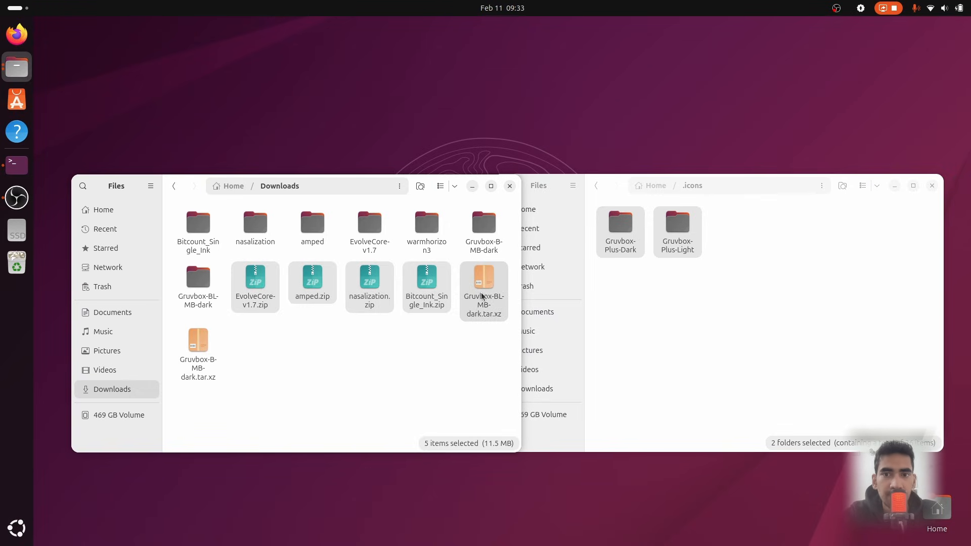
key(Delete)
click(256, 283)
key(Delete)
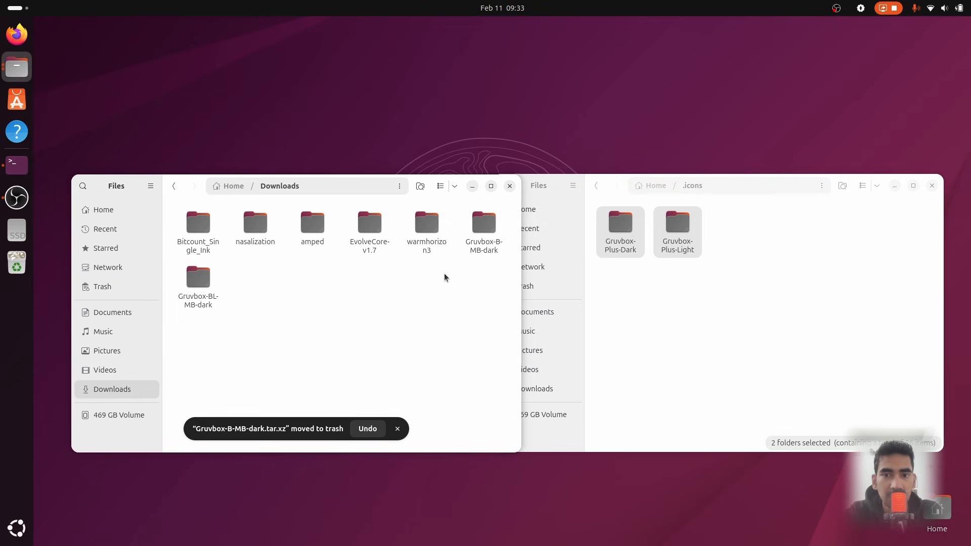
Open the hidden .themes folder and move the Gruvbox-B-MB-Dark and Gruvbox-BL-MB-Dark theme folders into it
click(718, 334)
key(alt+Up)
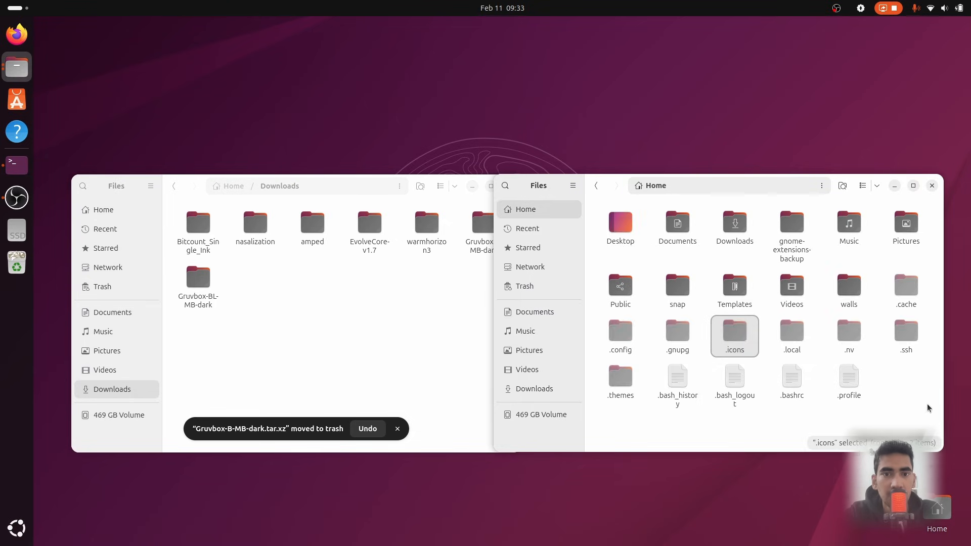
double_click(615, 389)
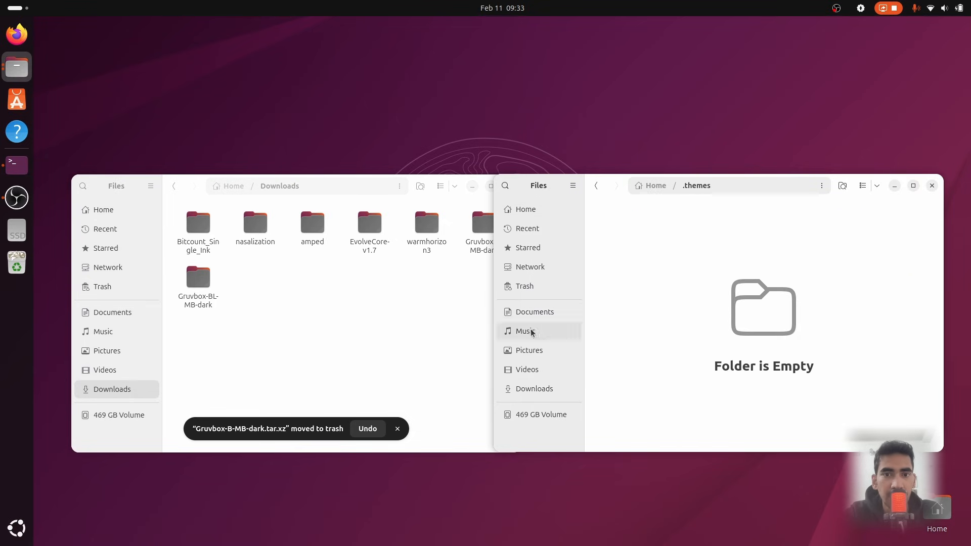
click(324, 337)
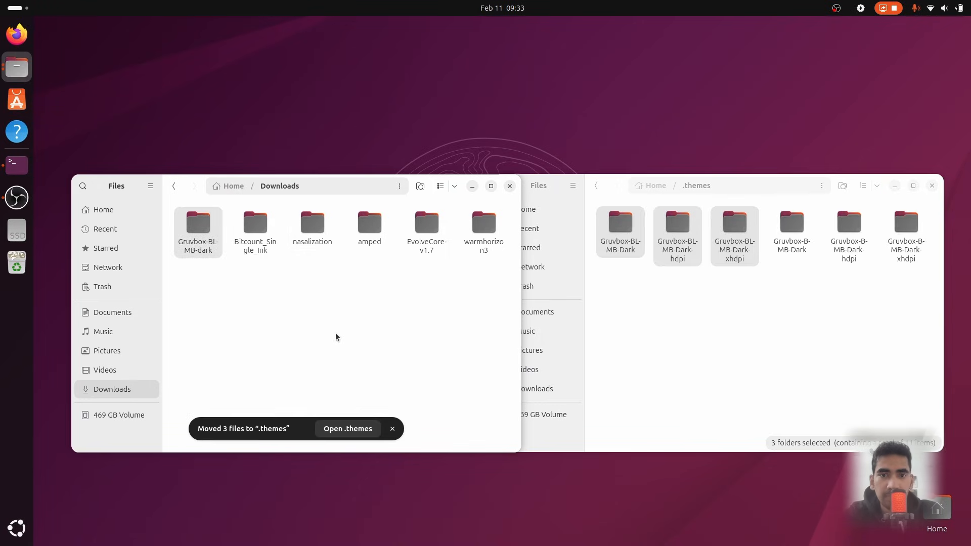
Delete the leftover Gruvbox-BL-MB-dark folder from Downloads
key(Delete)
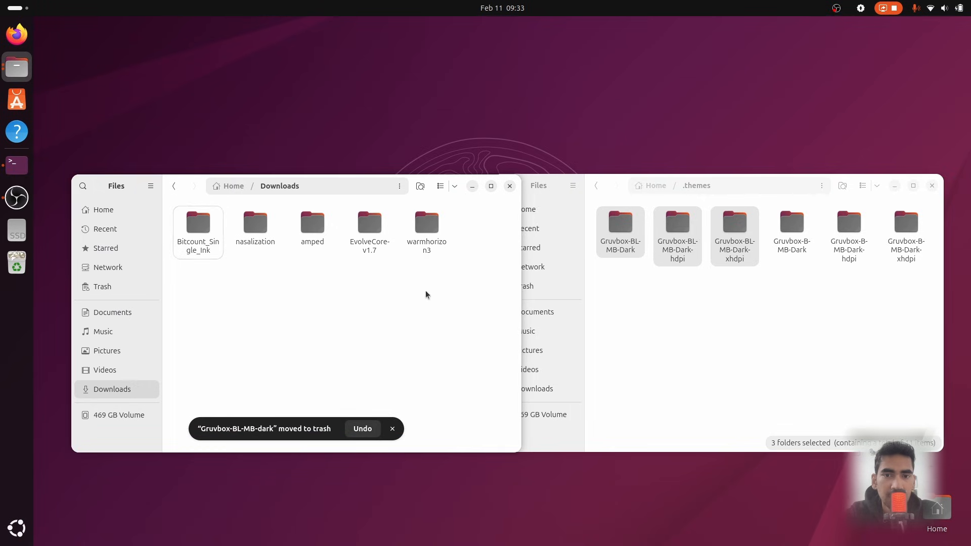
click(633, 310)
key(alt+Up)
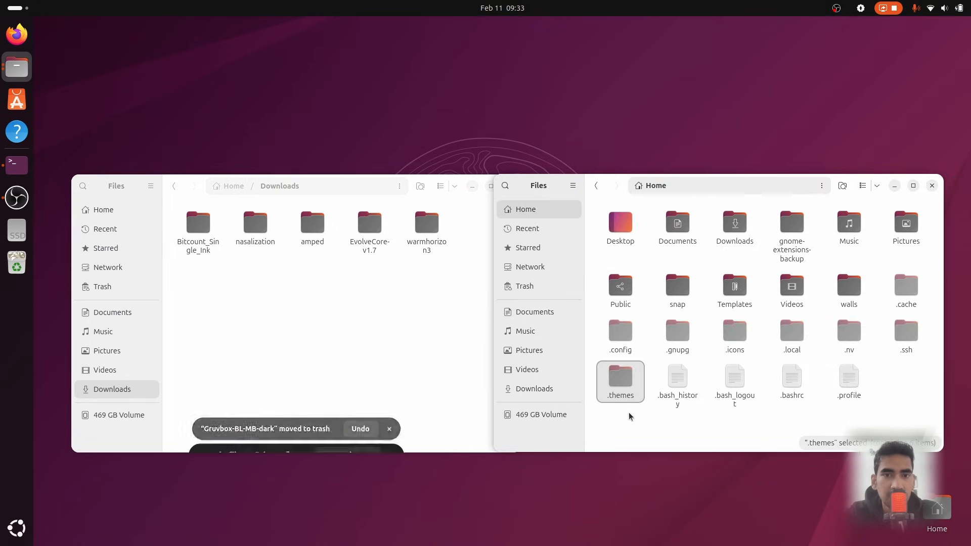
Install the Bitcount Single Ink font from its folder in Downloads
click(629, 412)
click(349, 306)
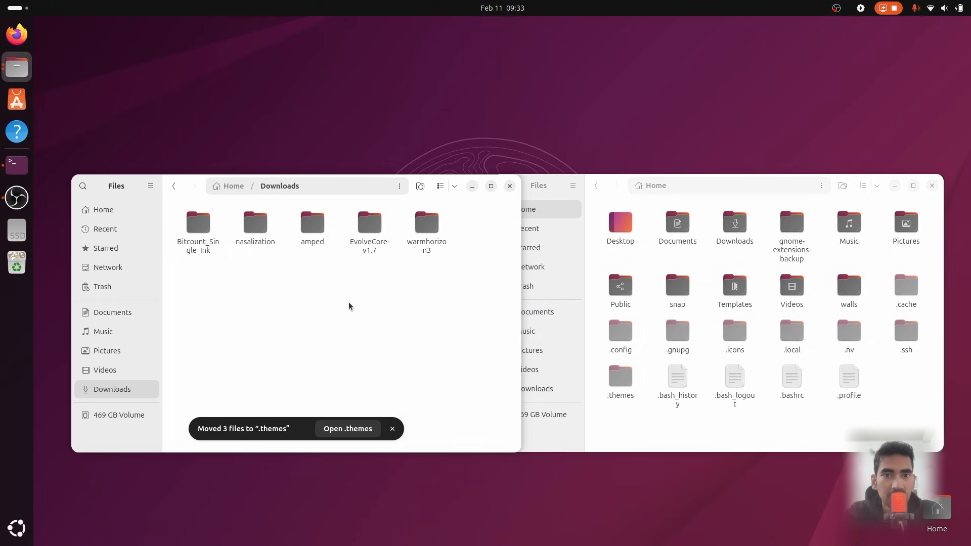
double_click(195, 243)
double_click(196, 222)
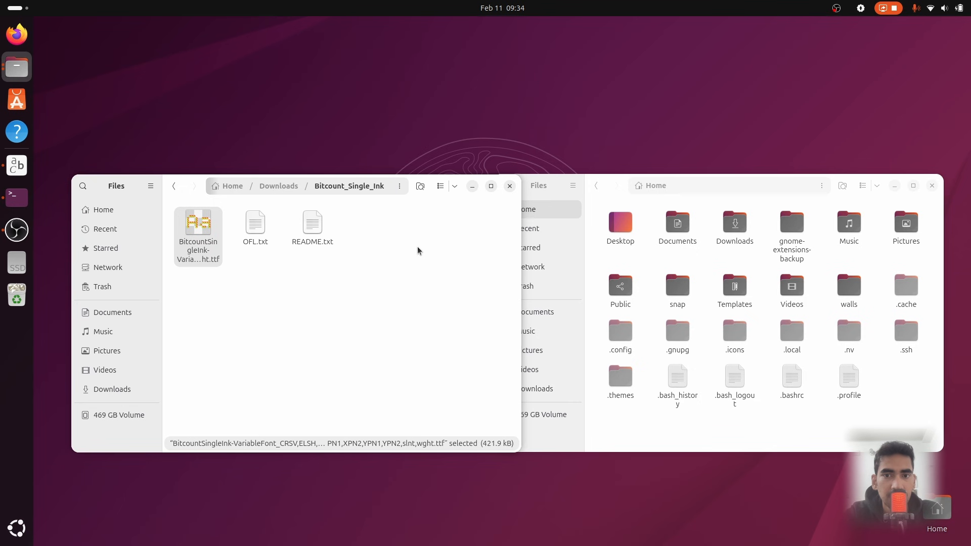
click(617, 141)
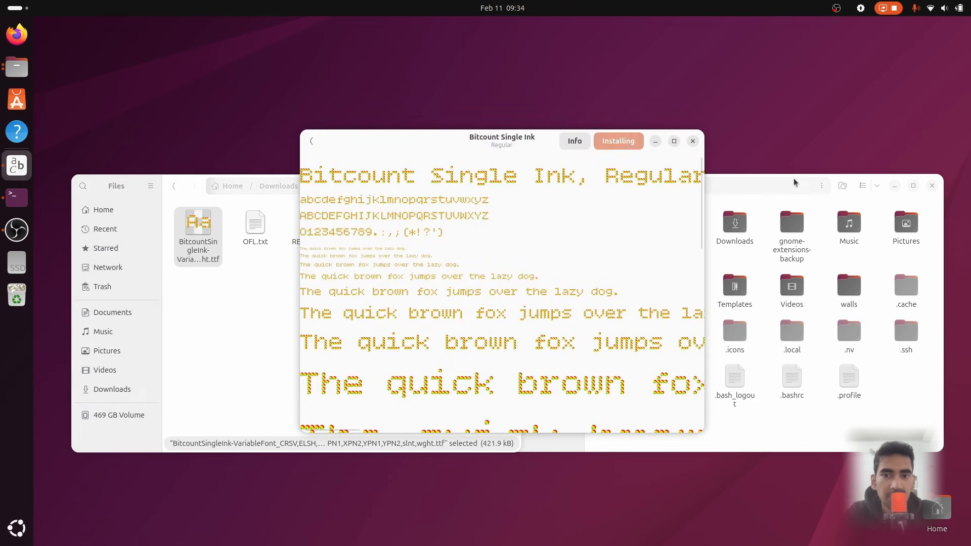
Continue the running warmhorizon3 install script in the terminal by confirming the ulauncher repository addition
drag(794, 183, 502, 329)
click(808, 331)
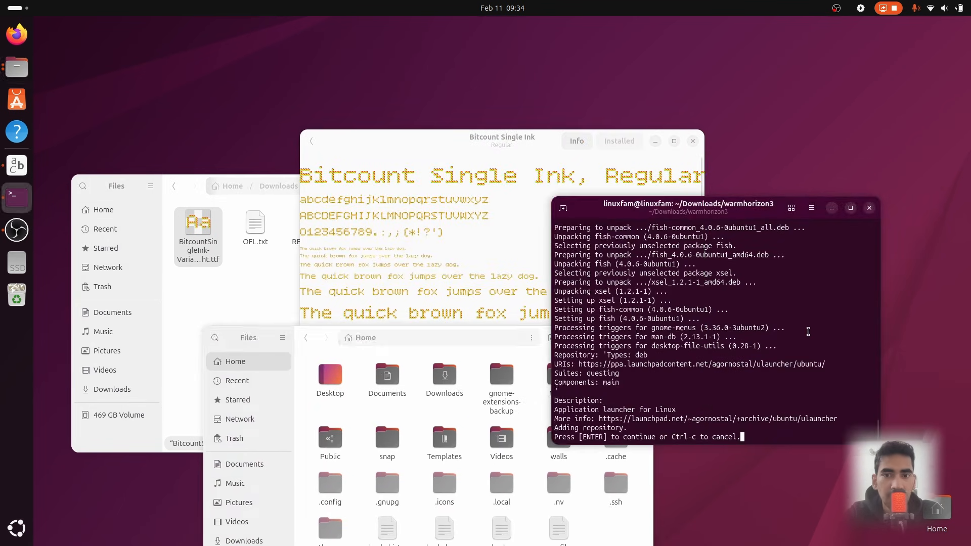
key(Return)
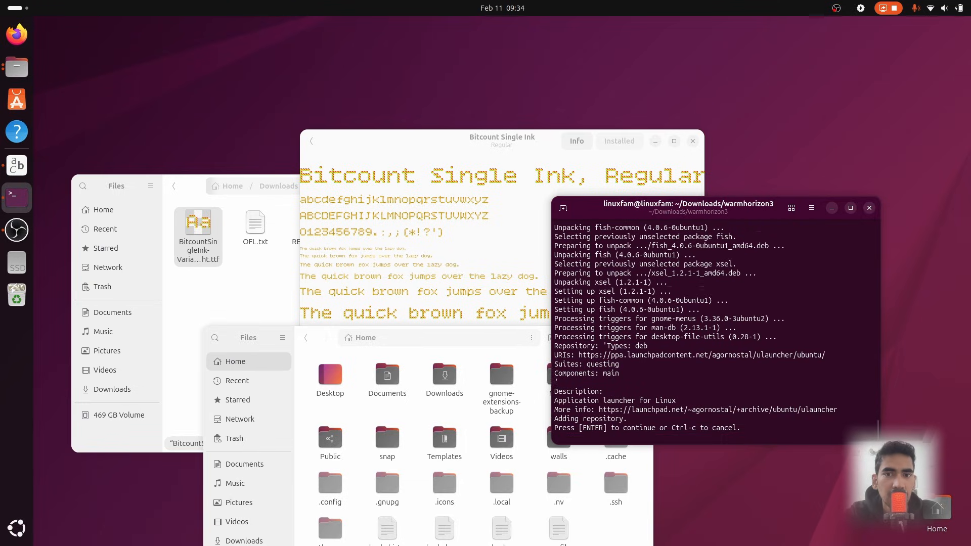
Install the Nasalization and Amped fonts from their folders in Downloads, closing each font preview
click(694, 142)
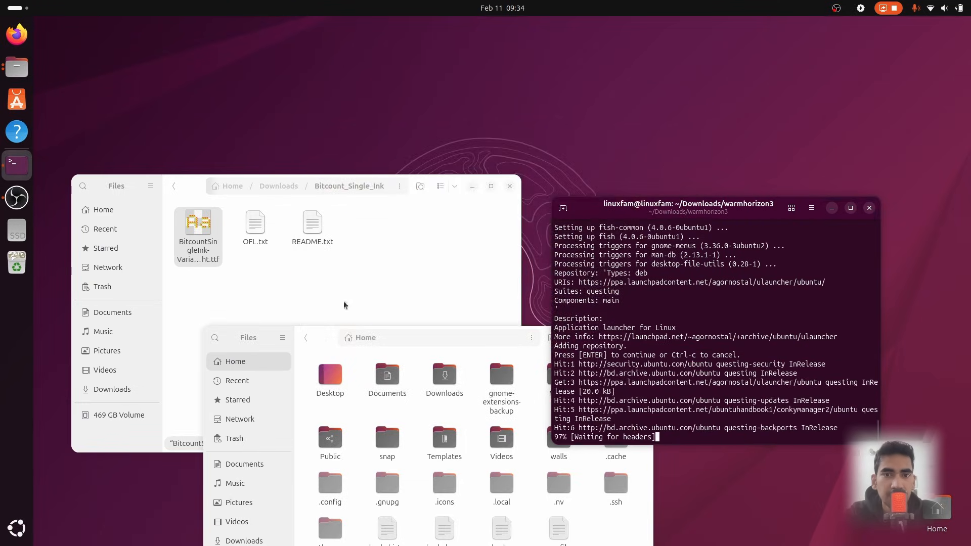
drag(341, 339, 562, 167)
click(173, 186)
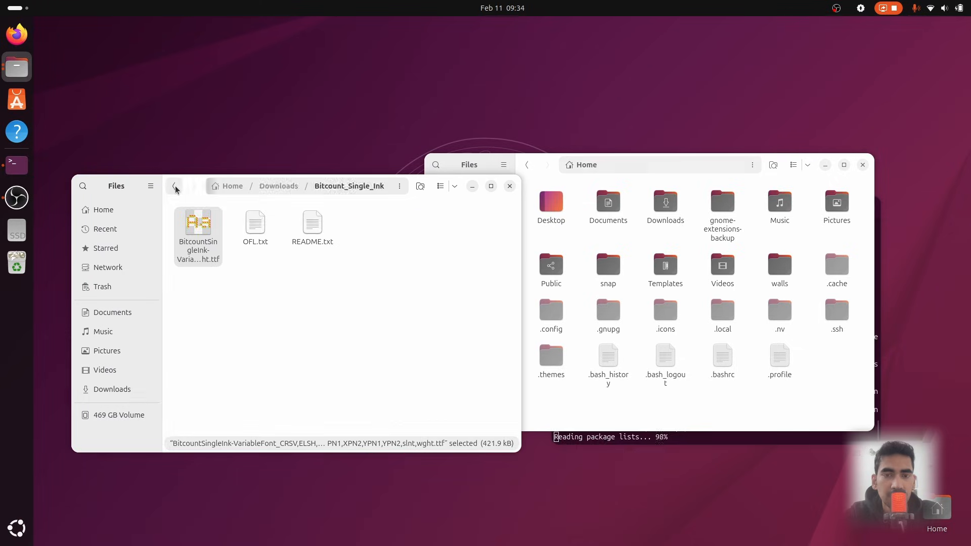
double_click(247, 227)
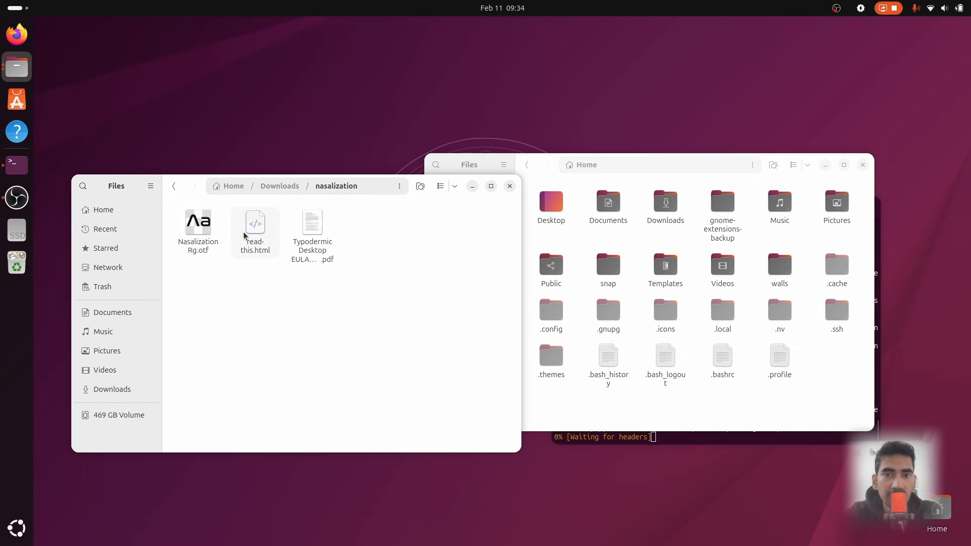
double_click(199, 226)
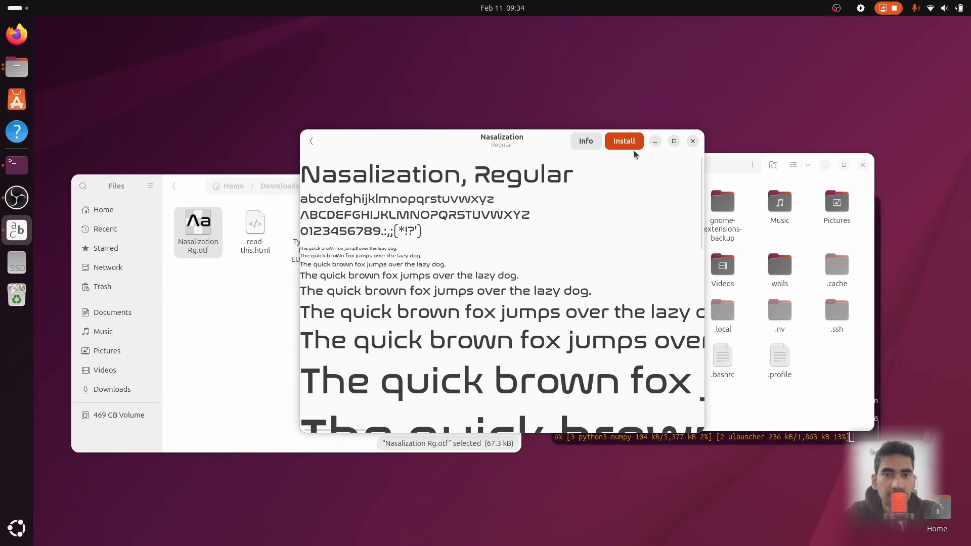
click(625, 141)
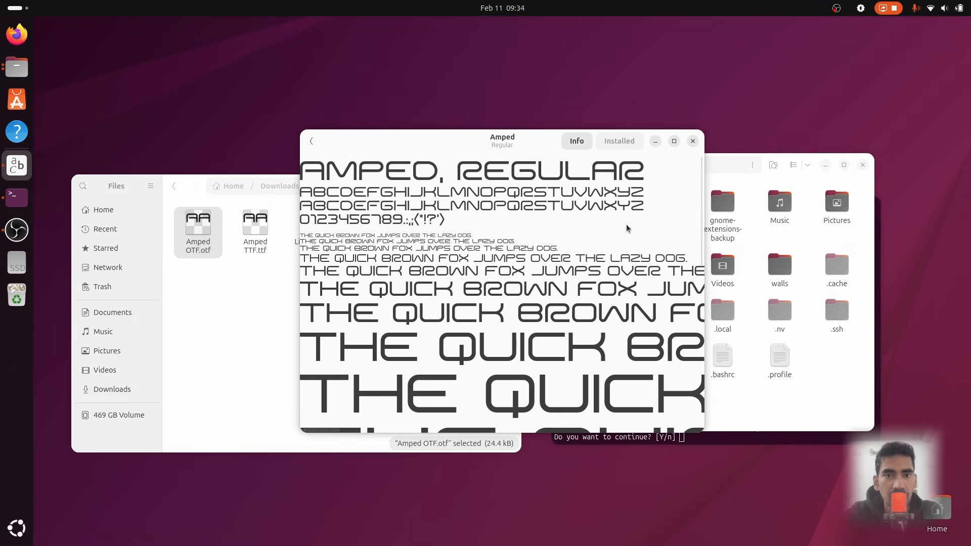
click(693, 143)
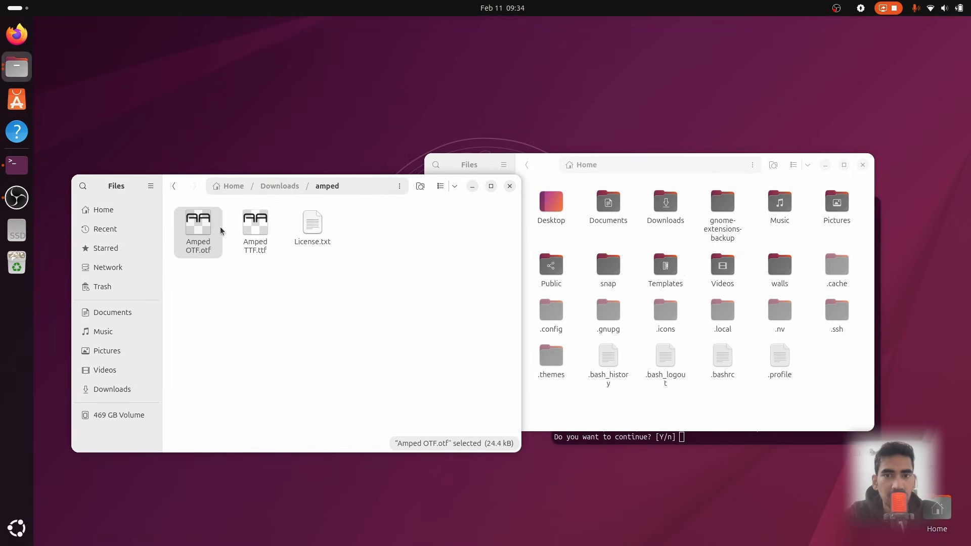
click(174, 186)
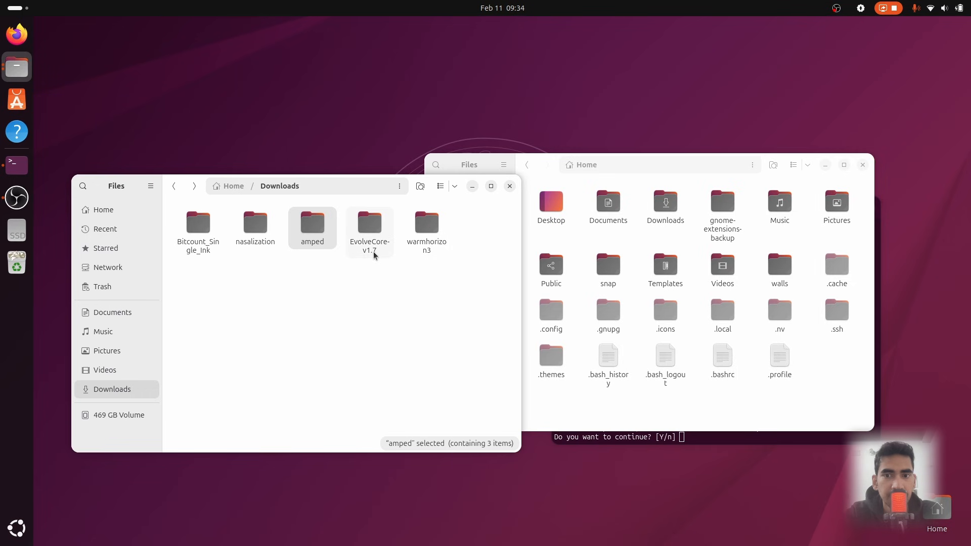
click(410, 275)
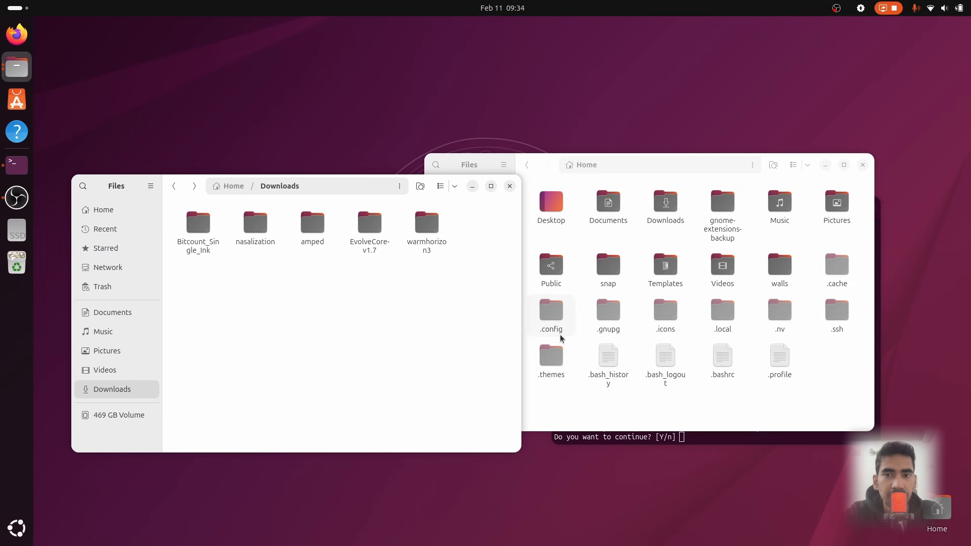
Confirm the additional package installation prompt in the terminal script
click(775, 438)
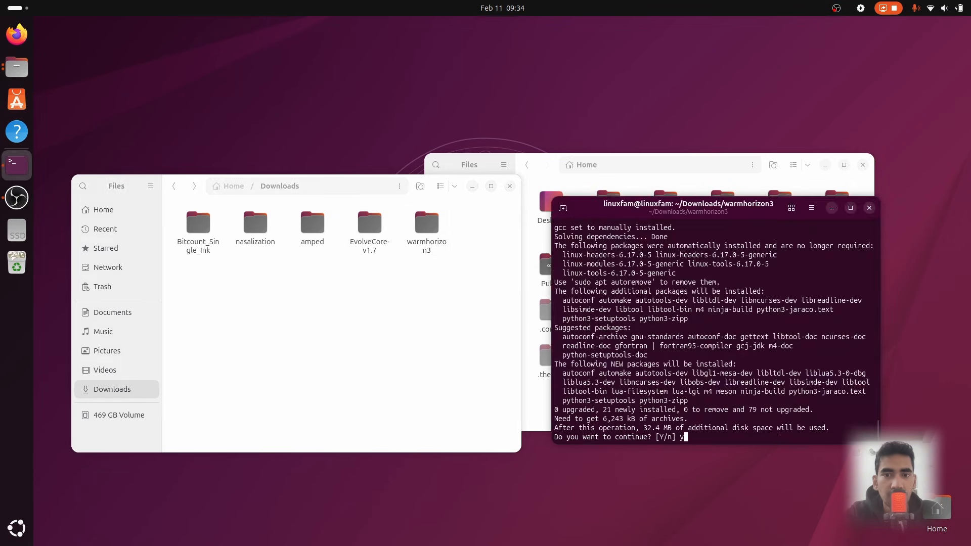
key(Return)
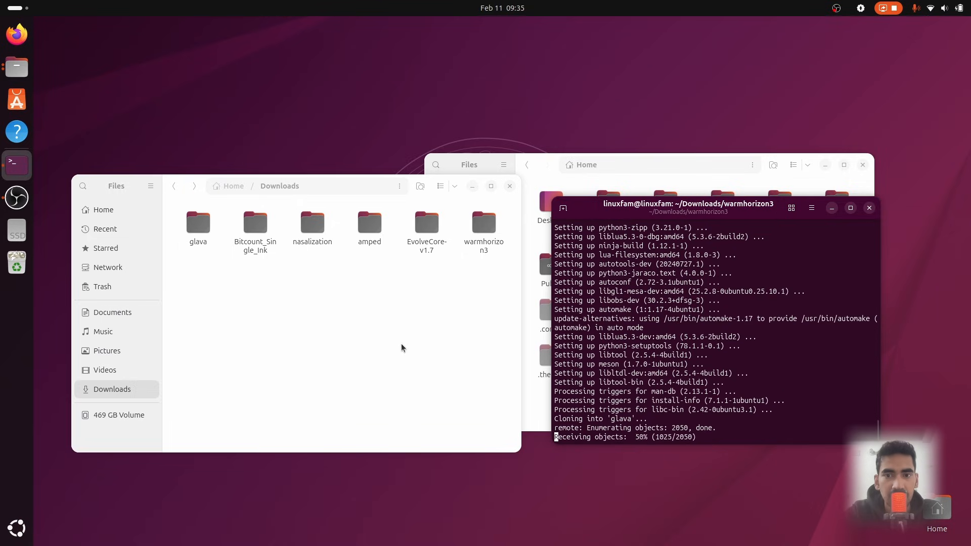
click(402, 347)
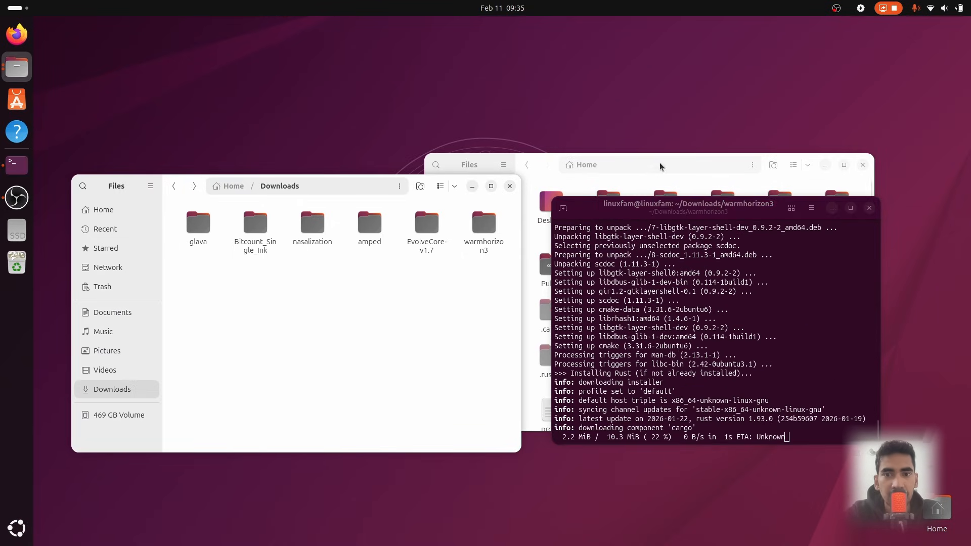
Close the extra Files window and terminal, then launch Evolve Core from the EvolveCore-v1.7 folder and accept its terms
click(863, 166)
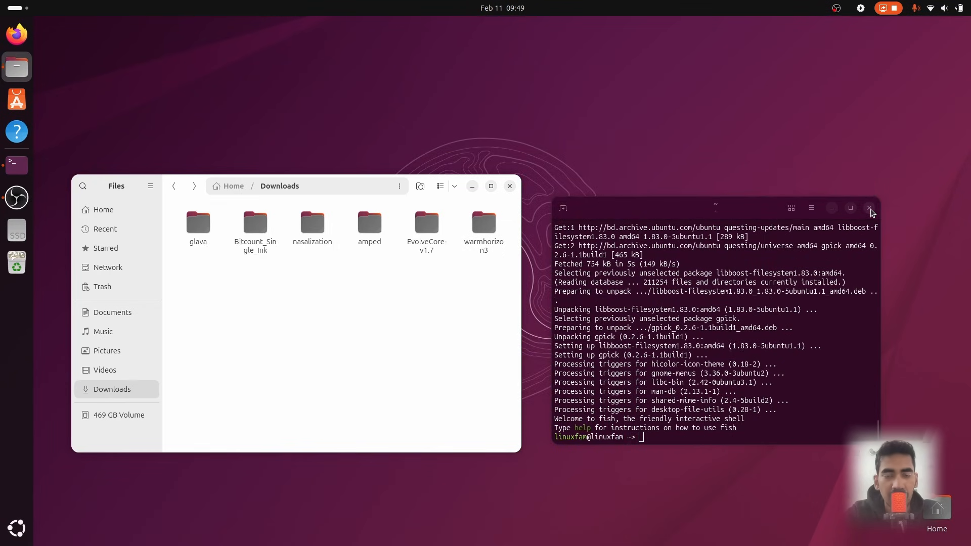
click(869, 208)
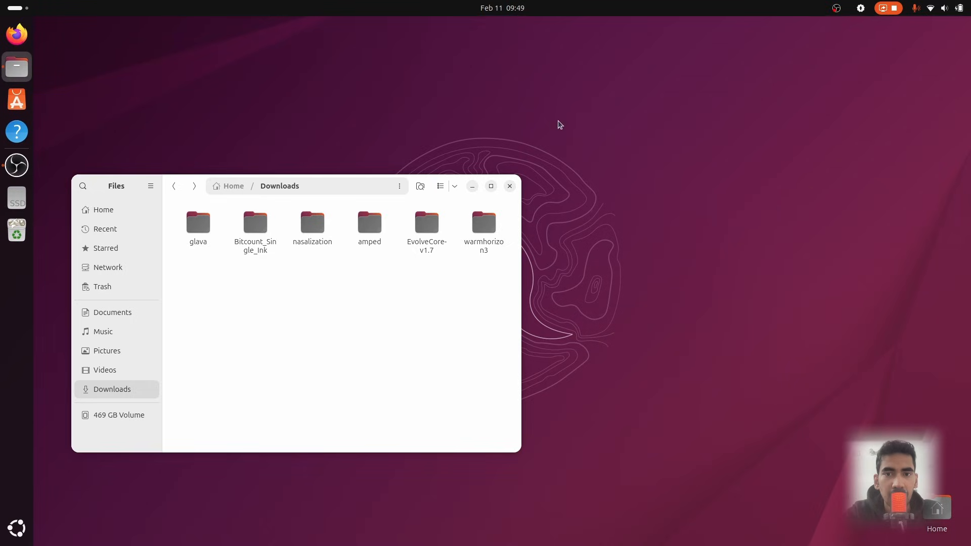
drag(373, 188, 546, 176)
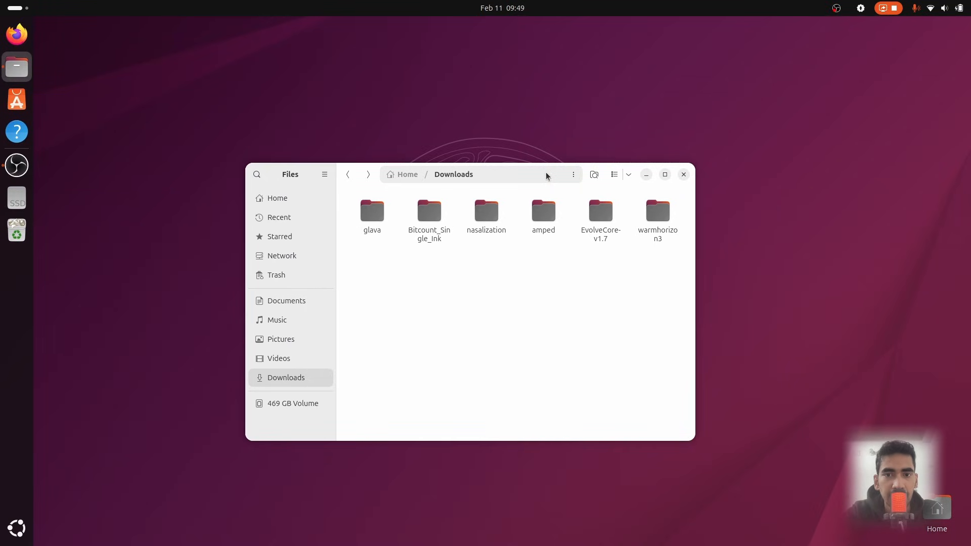
double_click(593, 219)
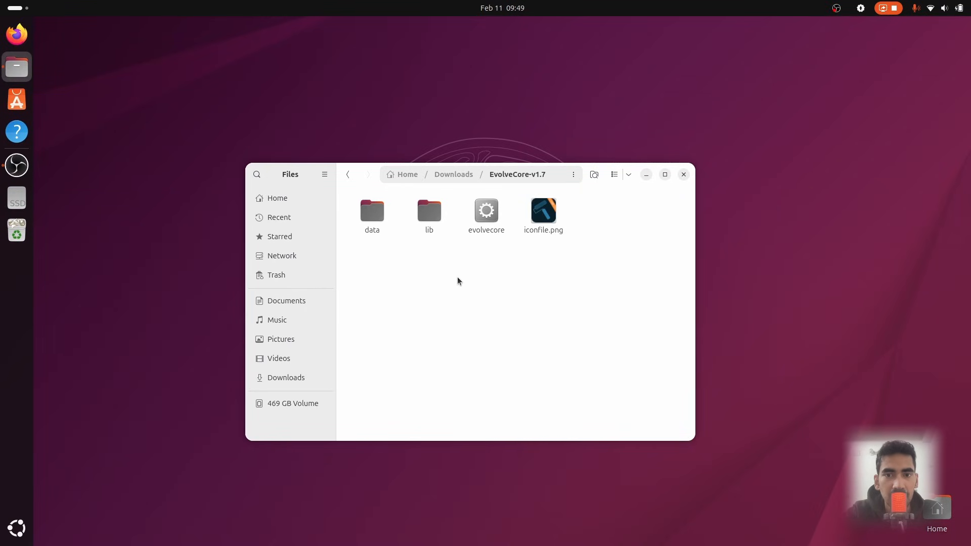
double_click(489, 221)
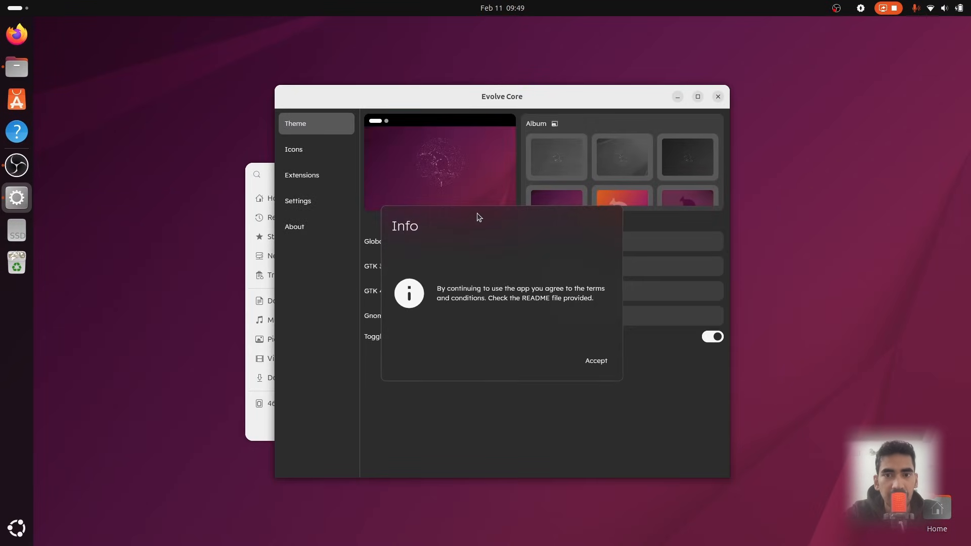
click(597, 361)
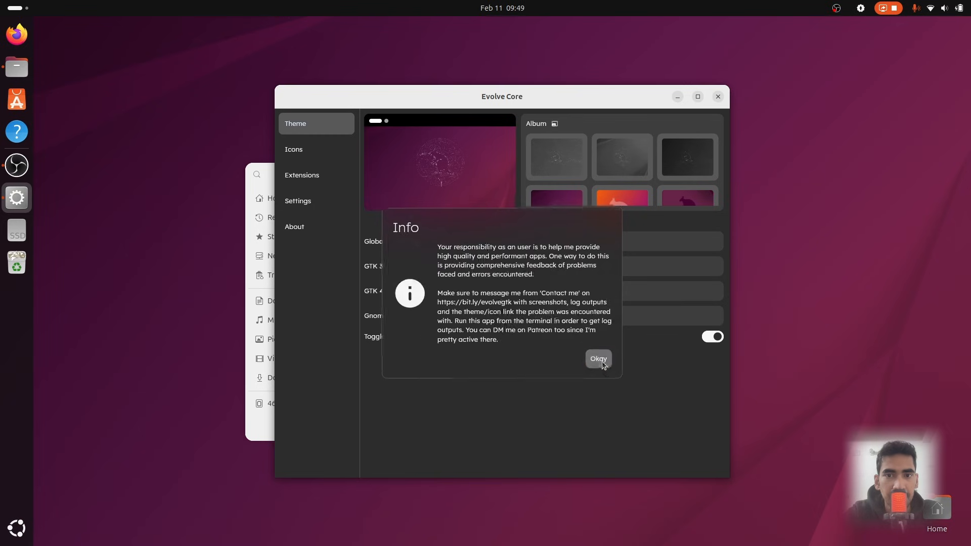
click(601, 360)
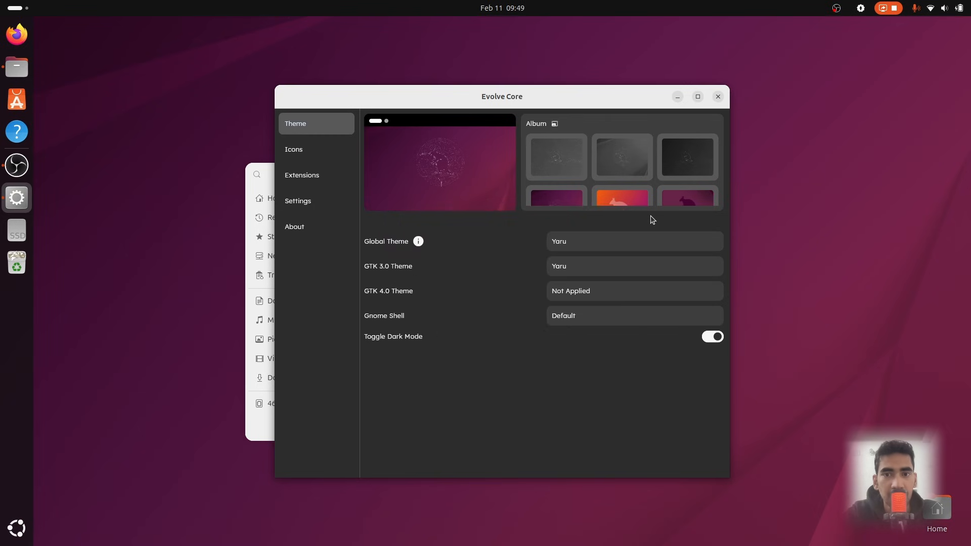
Set the Global Theme to Gruvbox-B-MB-Dark in Evolve Core
click(631, 241)
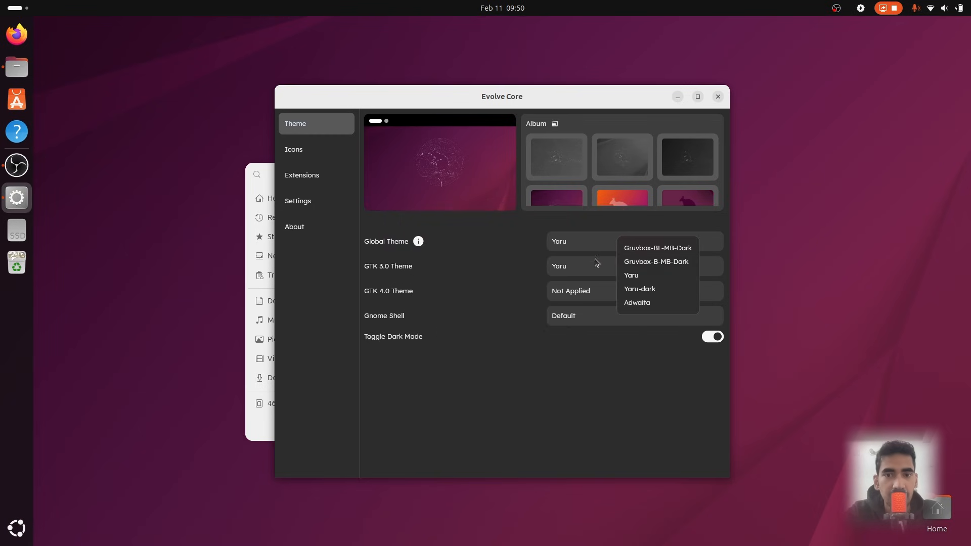
click(674, 263)
drag(566, 92, 804, 102)
drag(445, 177, 307, 216)
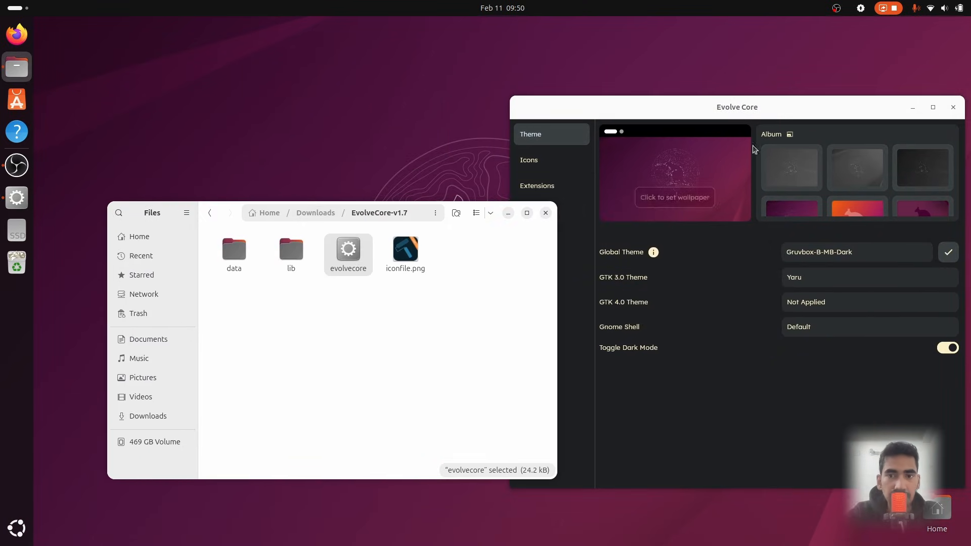
drag(826, 111, 723, 108)
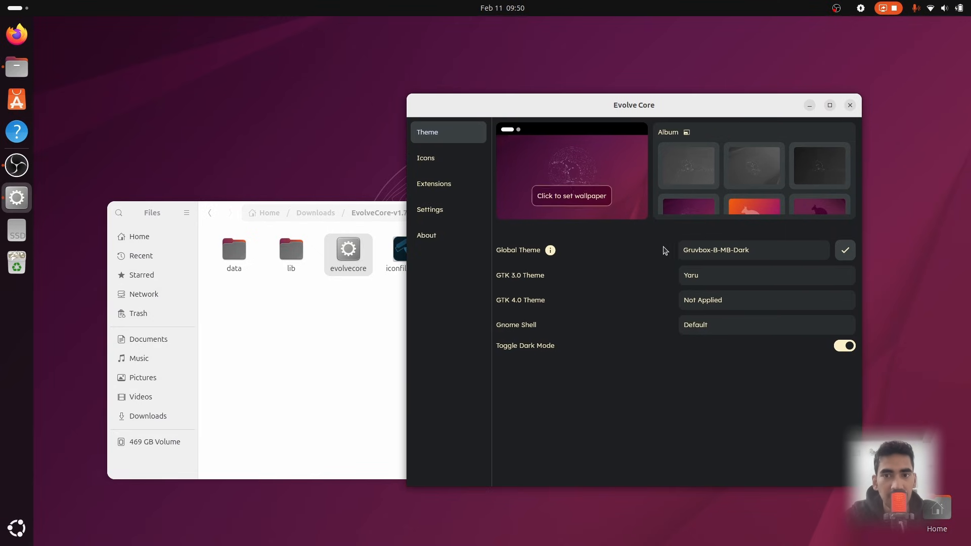
Set the GTK 3.0, GTK 4.0 and Gnome Shell themes to Gruvbox-B-MB-Dark
click(793, 283)
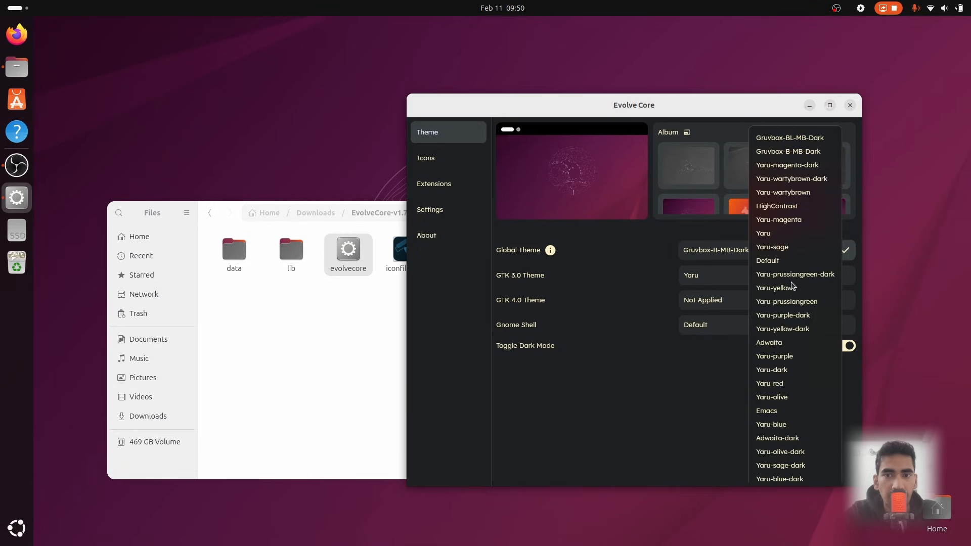
click(801, 152)
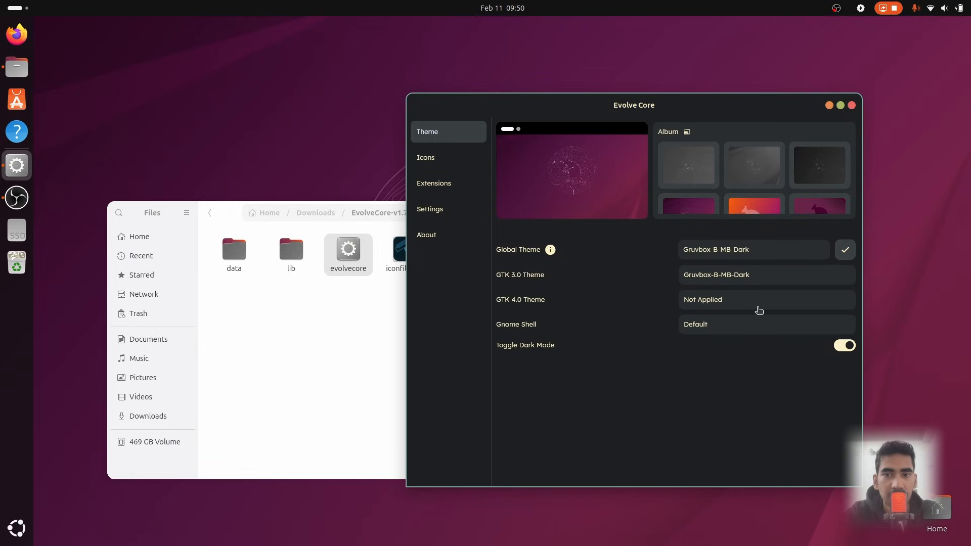
click(759, 310)
click(792, 197)
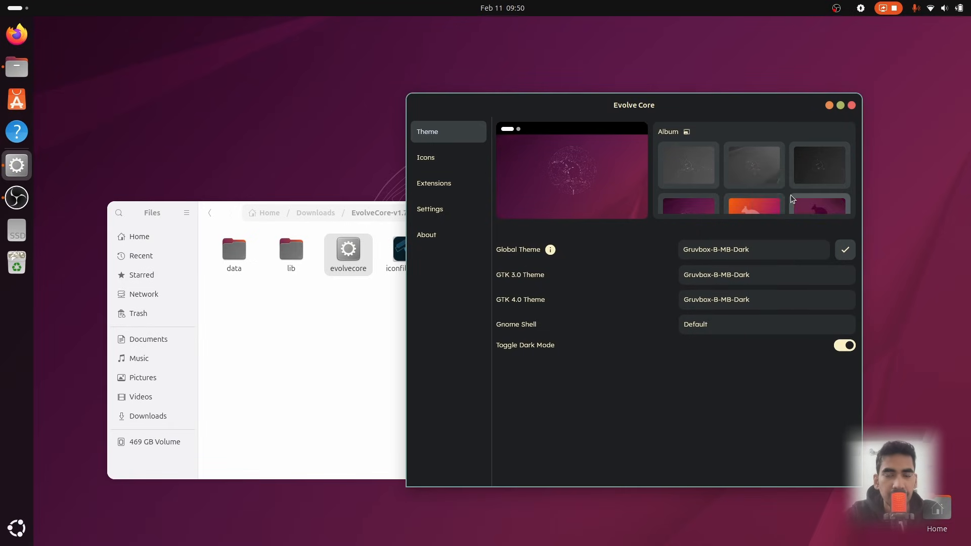
click(752, 331)
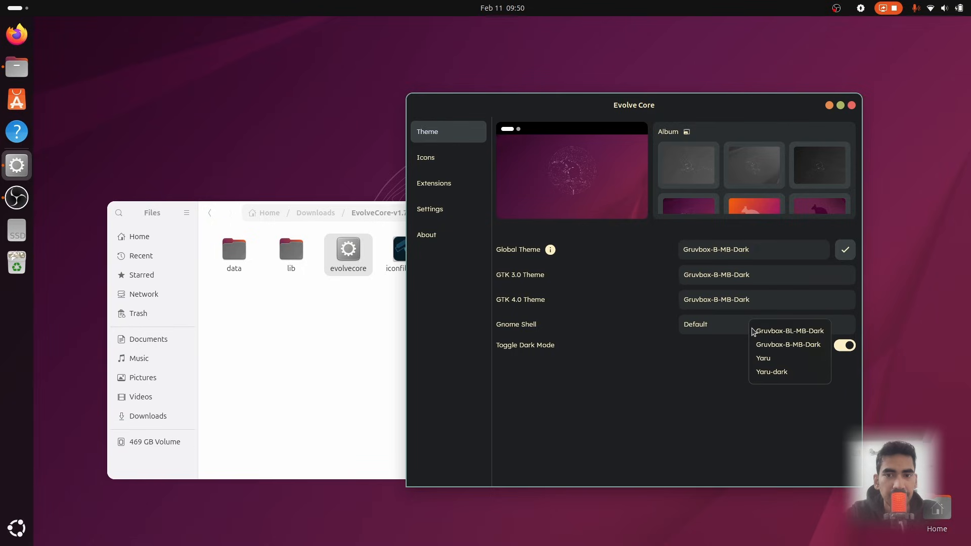
click(788, 345)
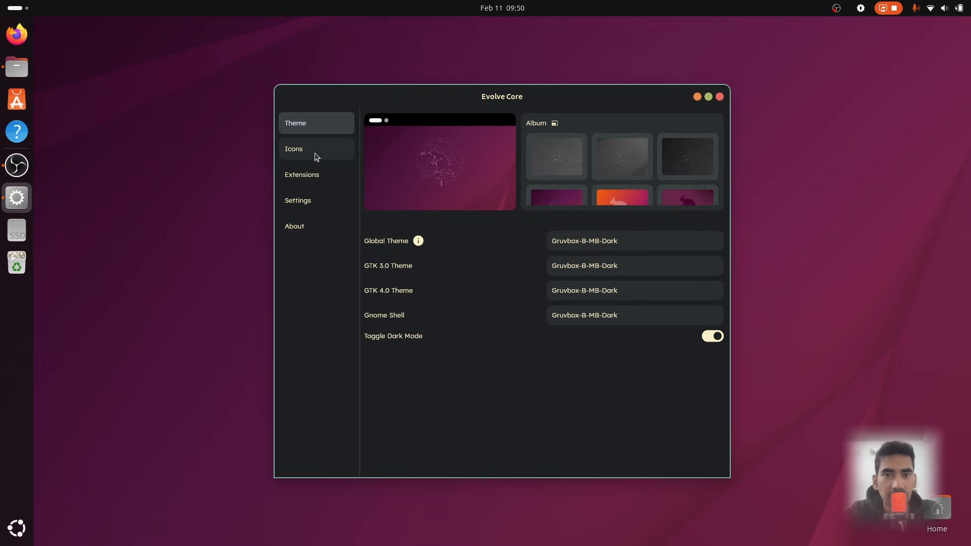
Apply the Gruvbox-Plus-Light icon theme
click(316, 153)
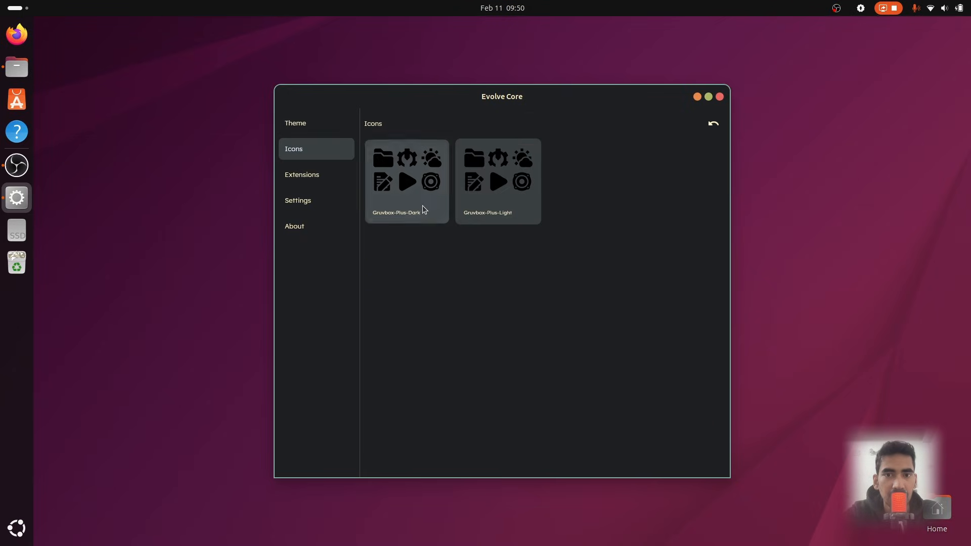
click(471, 183)
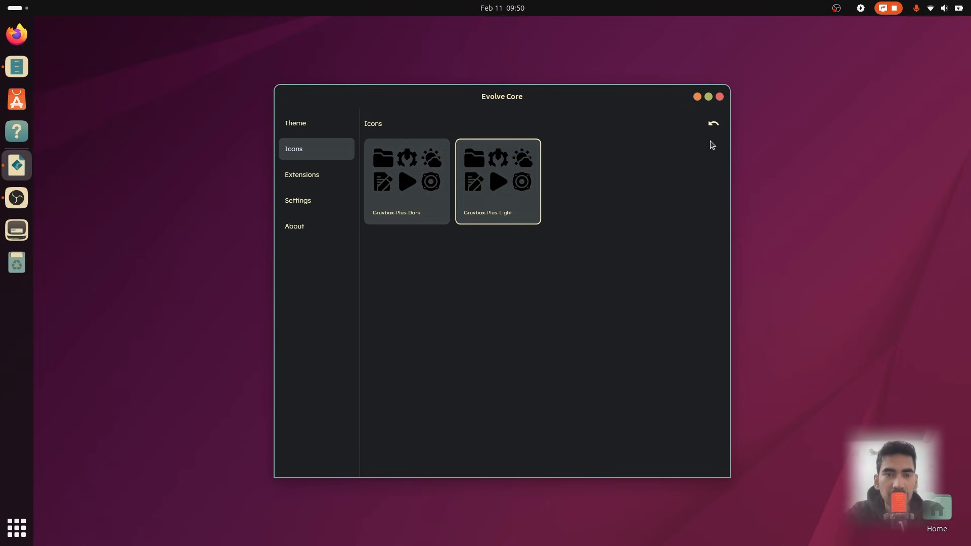
Reapply the Gruvbox-Plus-Light icon theme and close Evolve Core
click(408, 191)
click(508, 196)
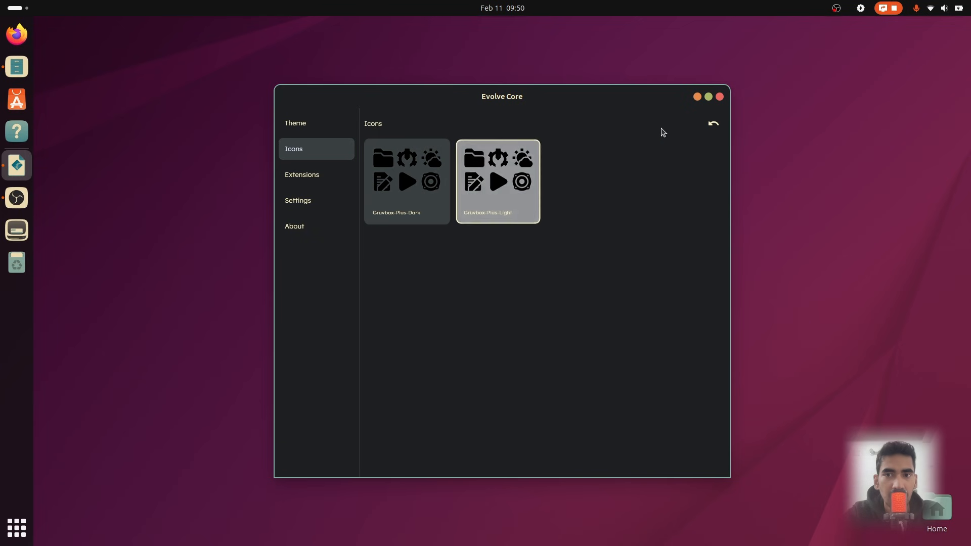
click(720, 96)
click(715, 153)
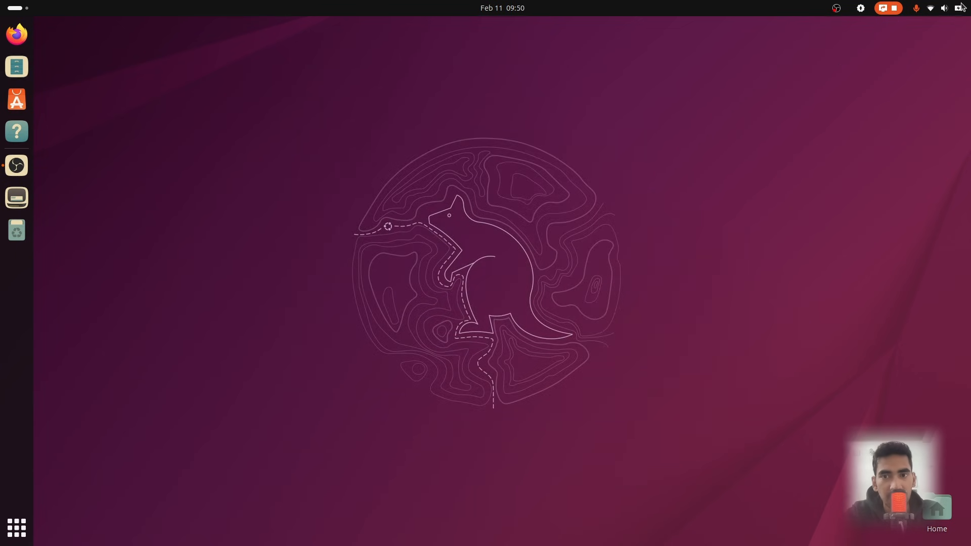
Open the conky folder inside the hidden .config folder of the home directory
click(961, 8)
click(948, 38)
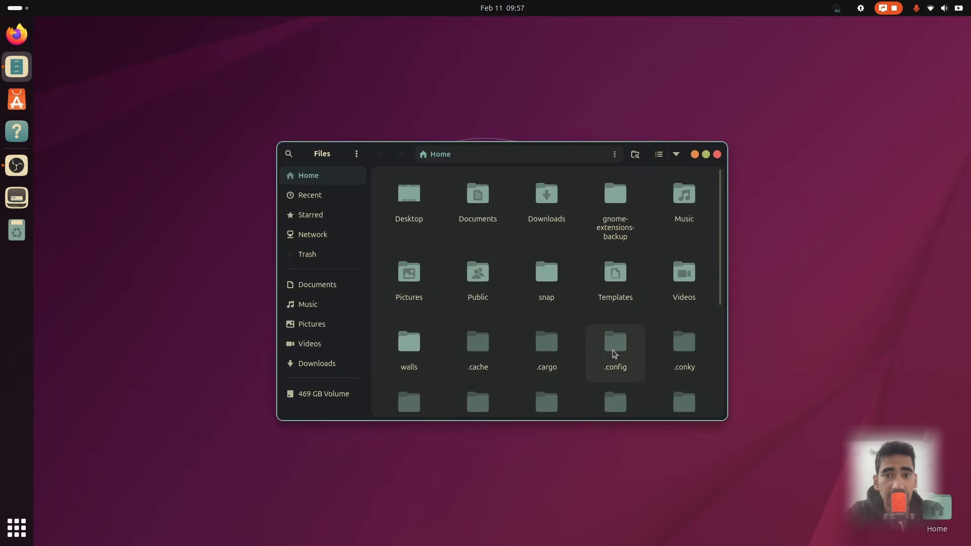
double_click(614, 354)
double_click(489, 208)
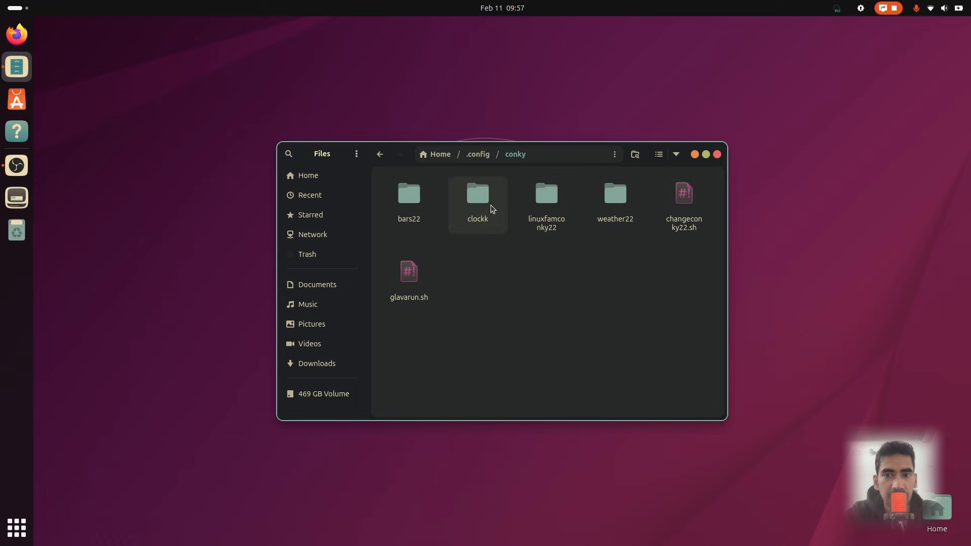
Run the changeconky22.sh script from a terminal opened in the conky folder, then close the terminal
right_click(597, 306)
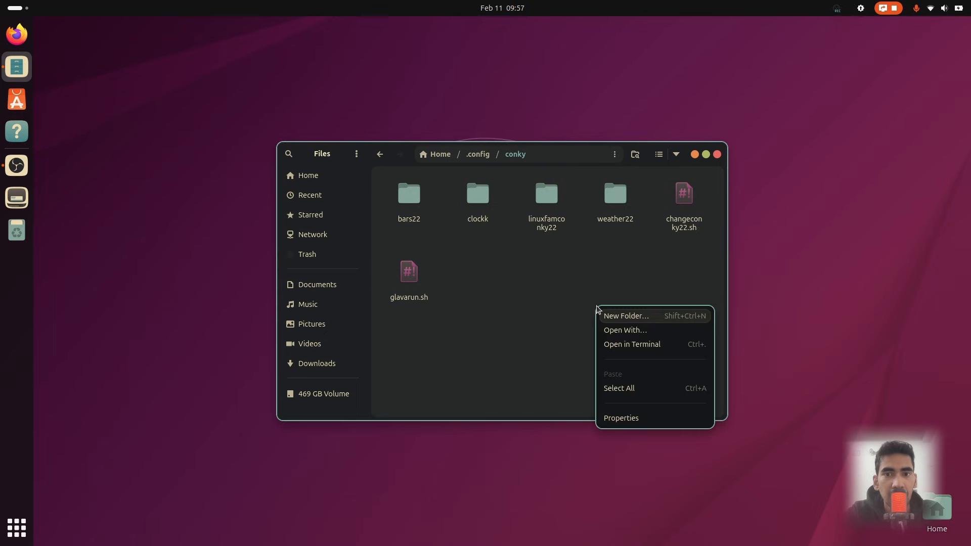
click(641, 348)
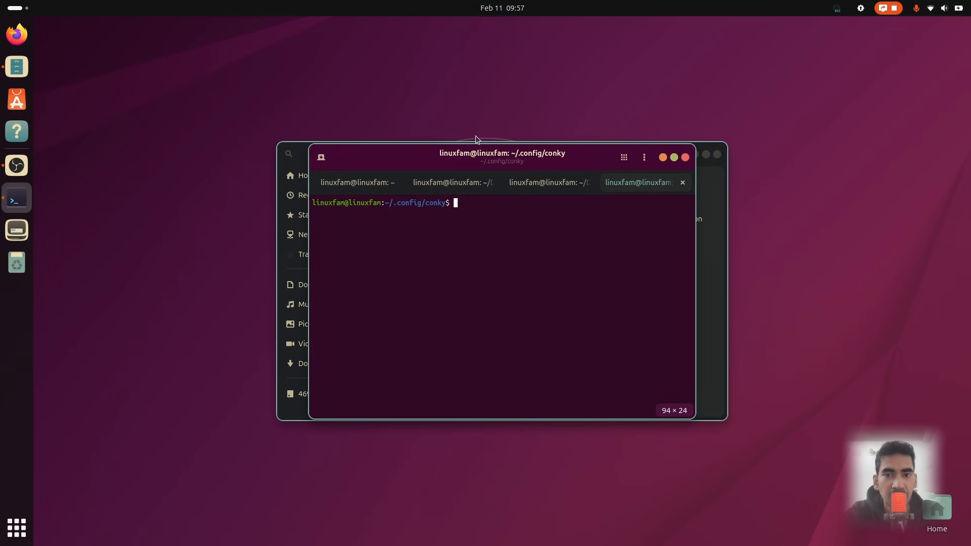
drag(483, 156, 610, 279)
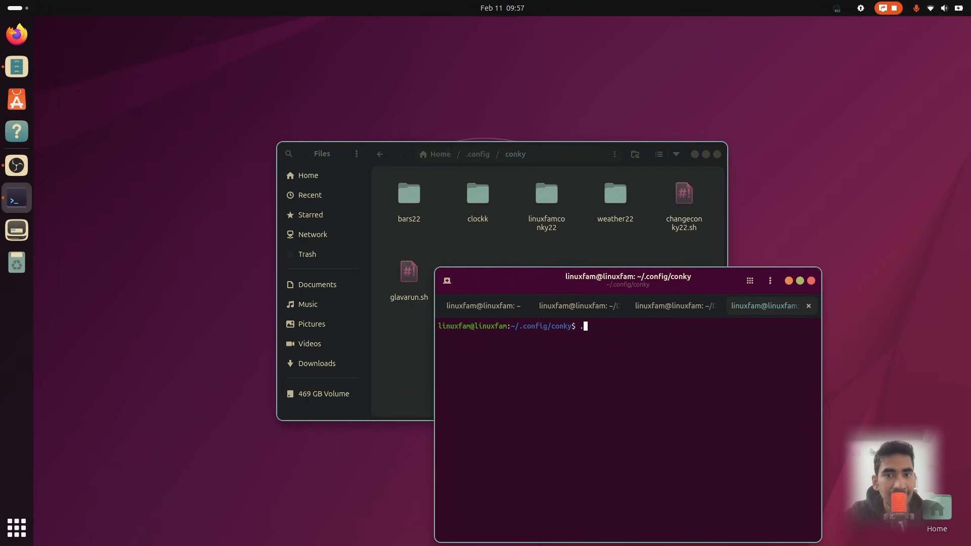
text(./change)
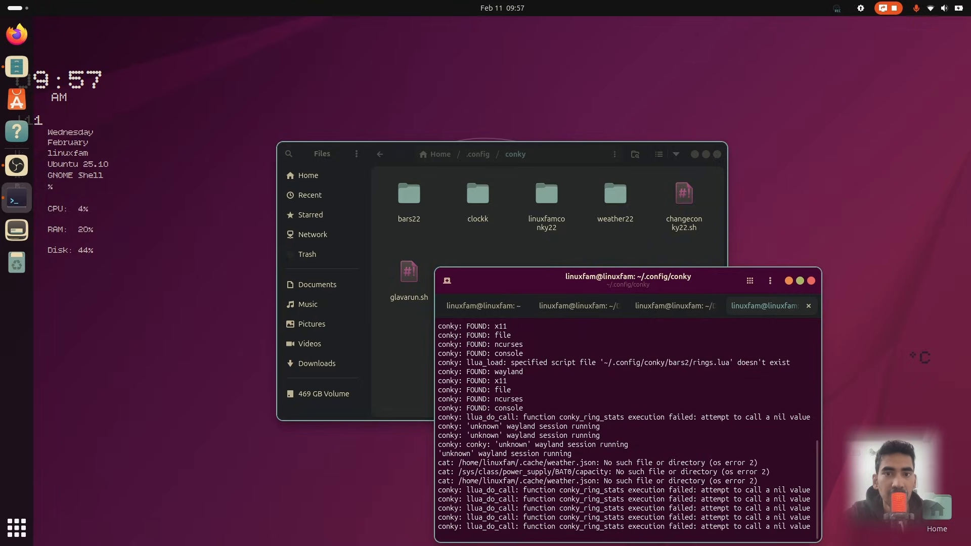
click(811, 281)
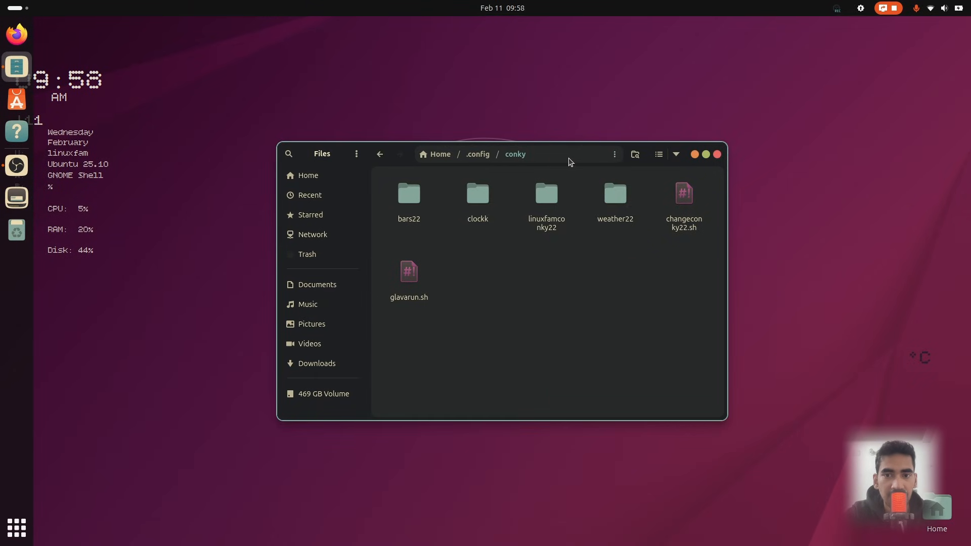
Navigate to the walls2 folder inside Downloads/warmhorizon3/walls
drag(569, 161, 540, 198)
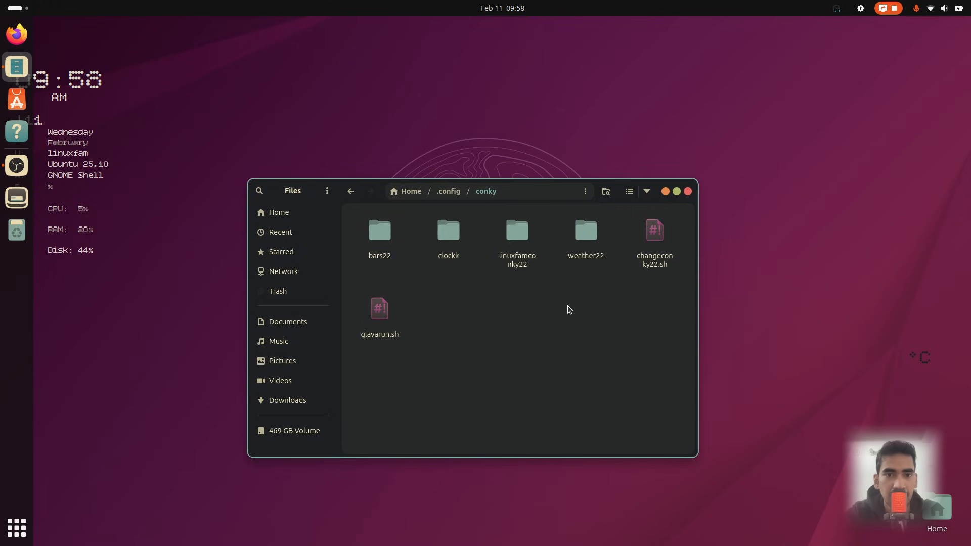
click(312, 217)
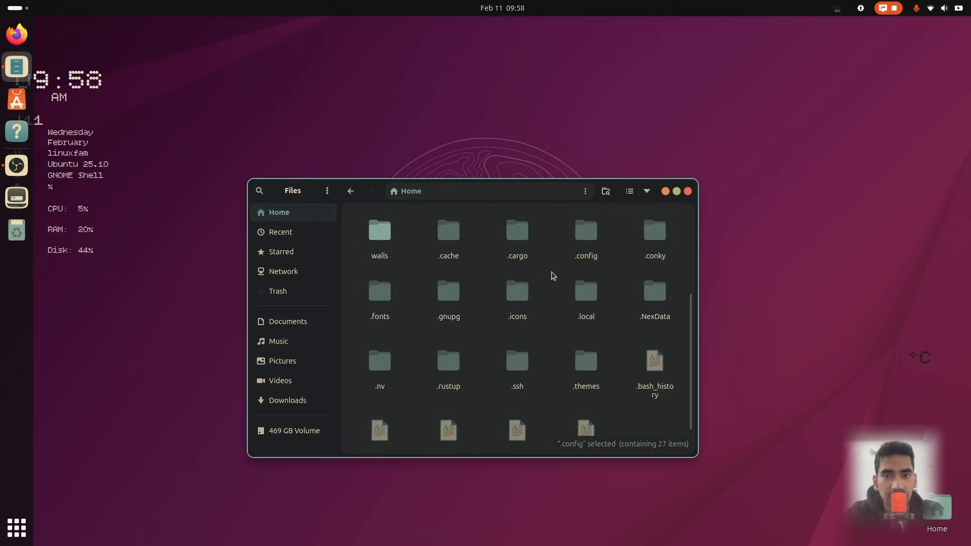
scroll(552, 275, up, 3)
double_click(519, 247)
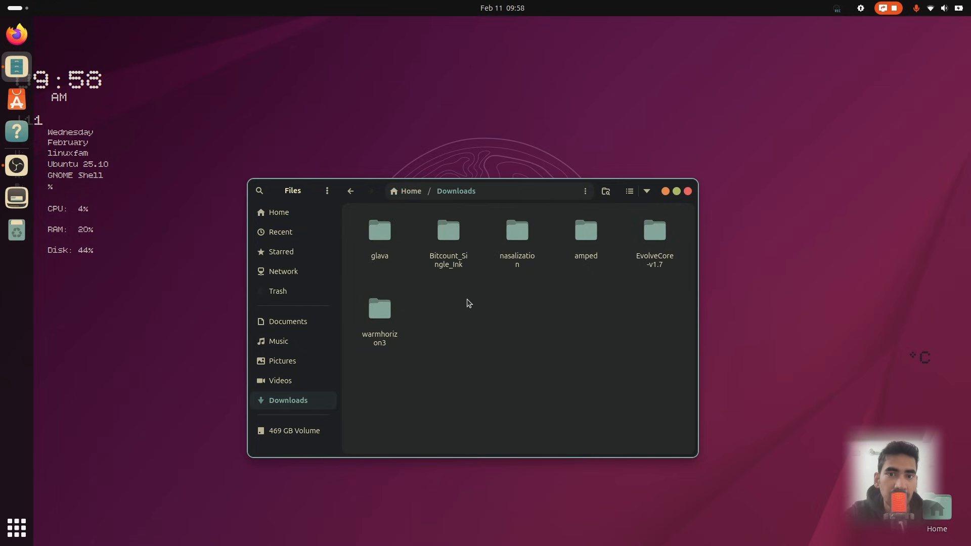
double_click(388, 317)
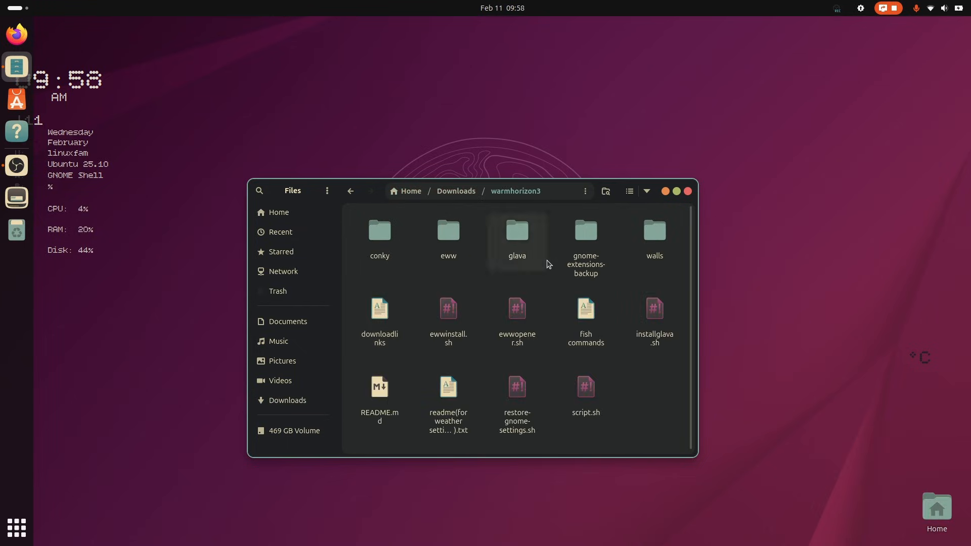
double_click(656, 232)
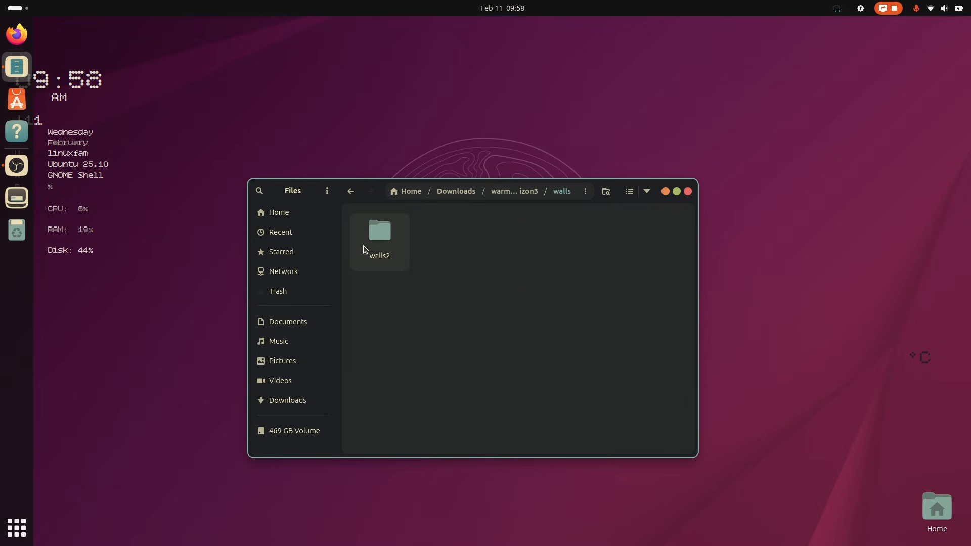
double_click(379, 234)
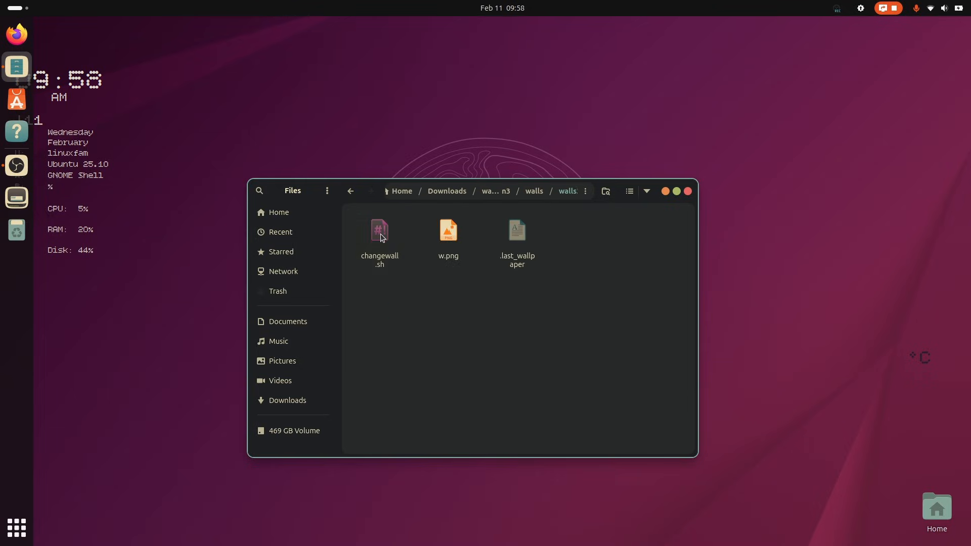
Set w.png as the desktop background and close the Files window
right_click(449, 231)
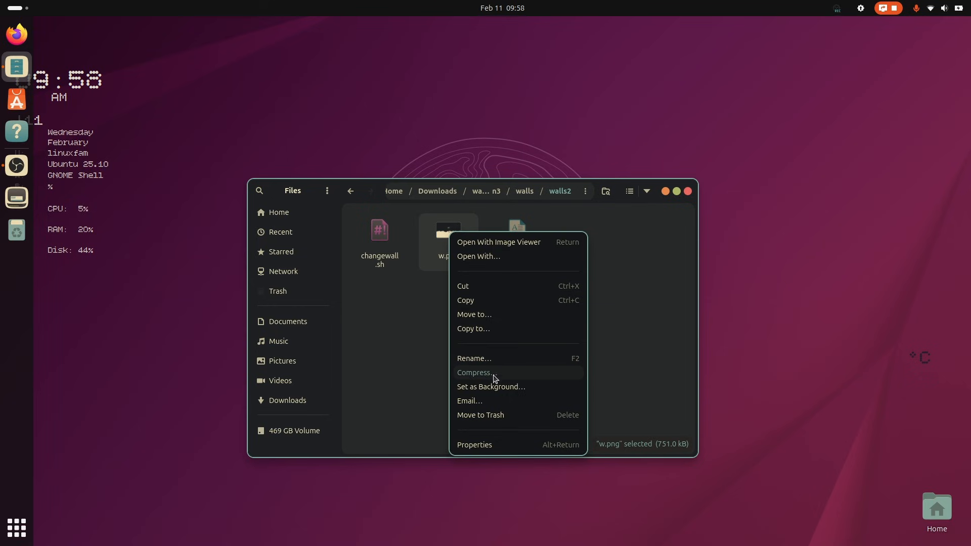
click(491, 394)
click(576, 253)
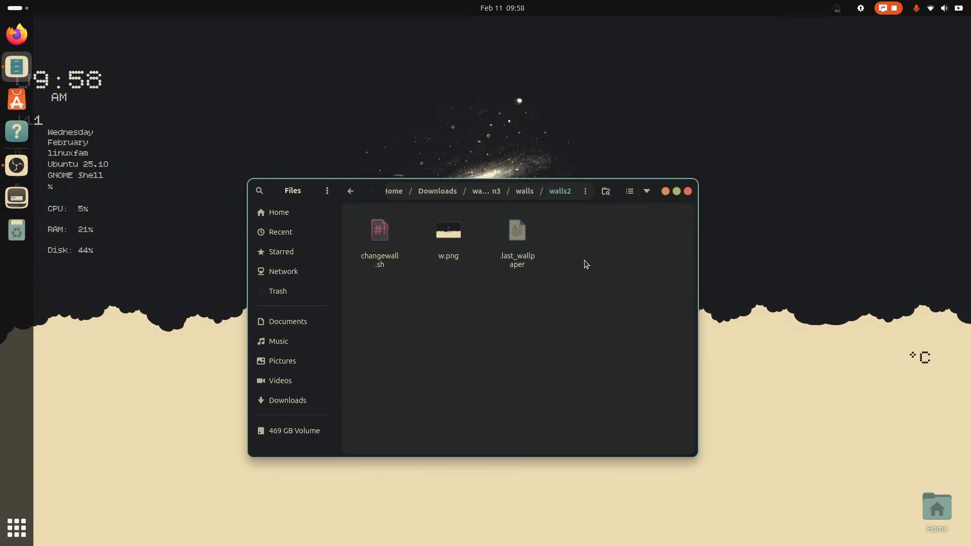
click(688, 191)
Open the desktop icons settings from the desktop's context menu
right_click(464, 218)
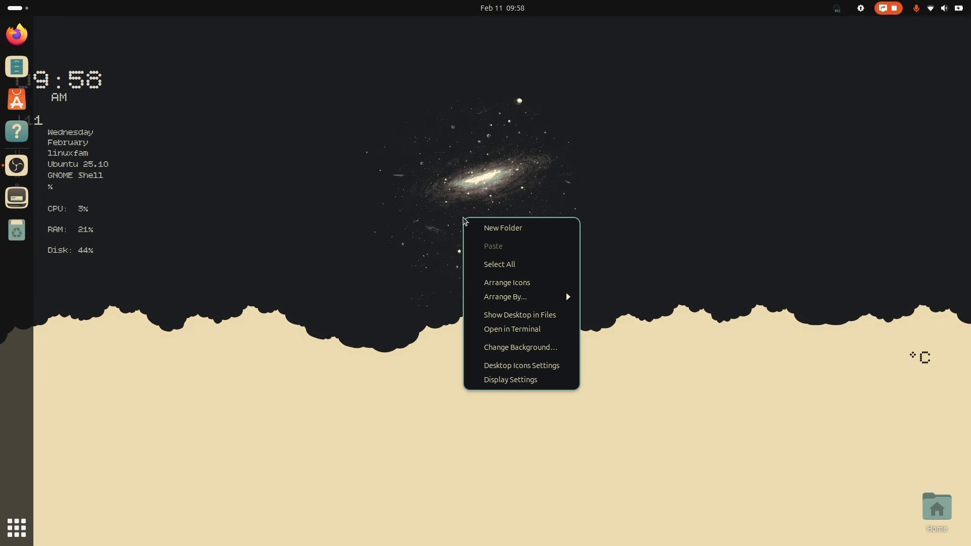
key(Escape)
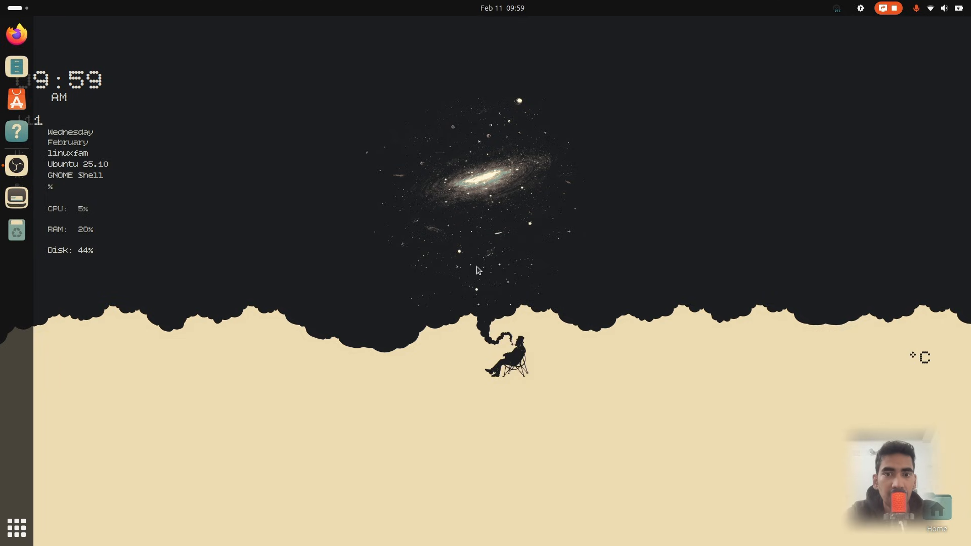
right_click(443, 277)
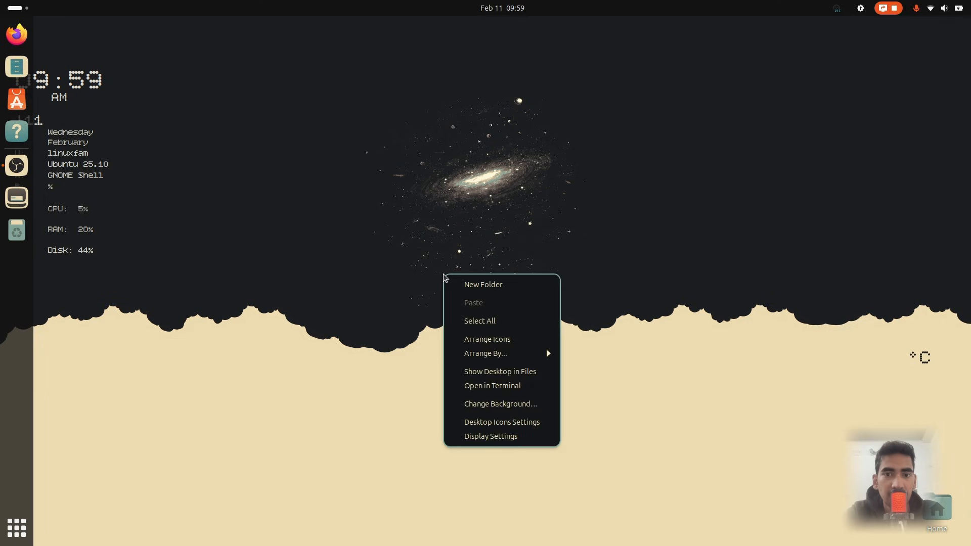
click(505, 425)
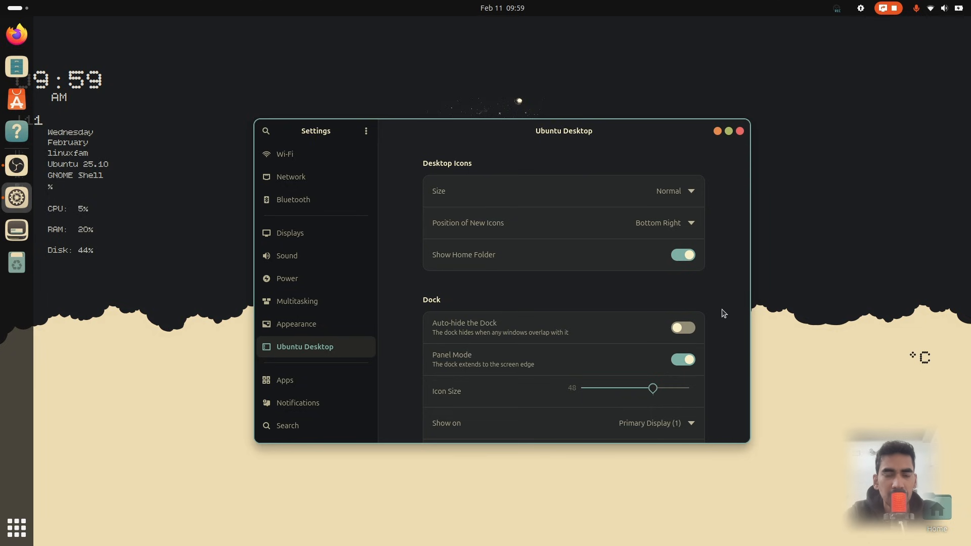
Open Extension Manager, search for app grid button and install App Grid Button In Top Panel
key(super)
text(ex)
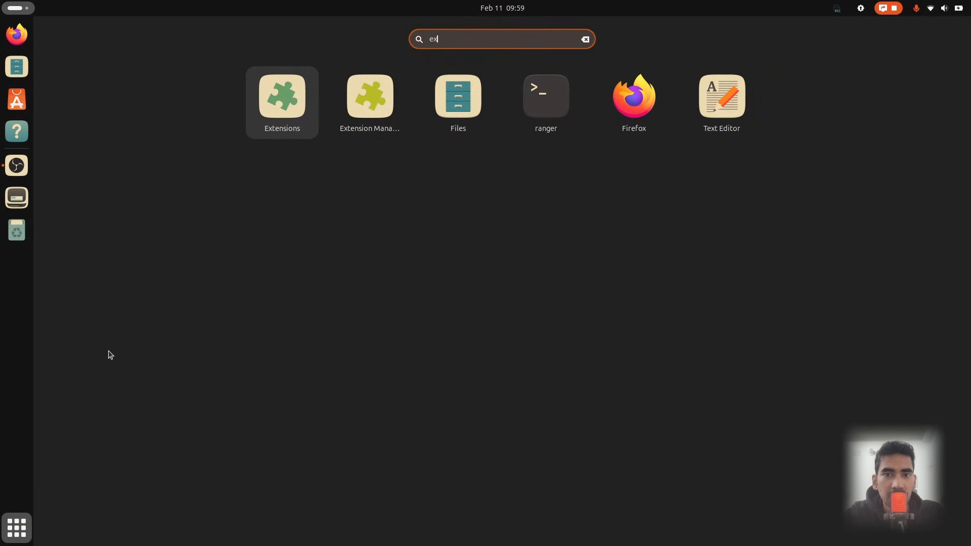
click(358, 124)
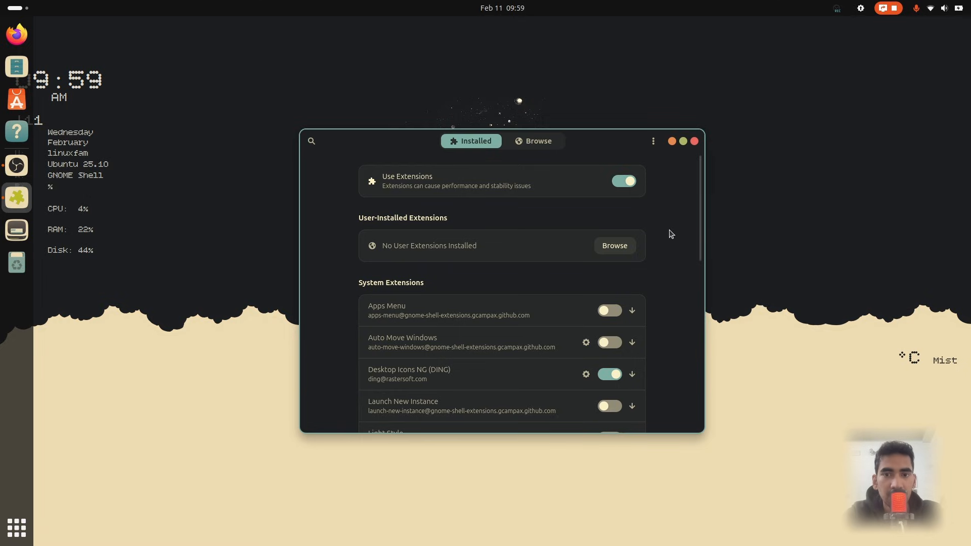
click(552, 147)
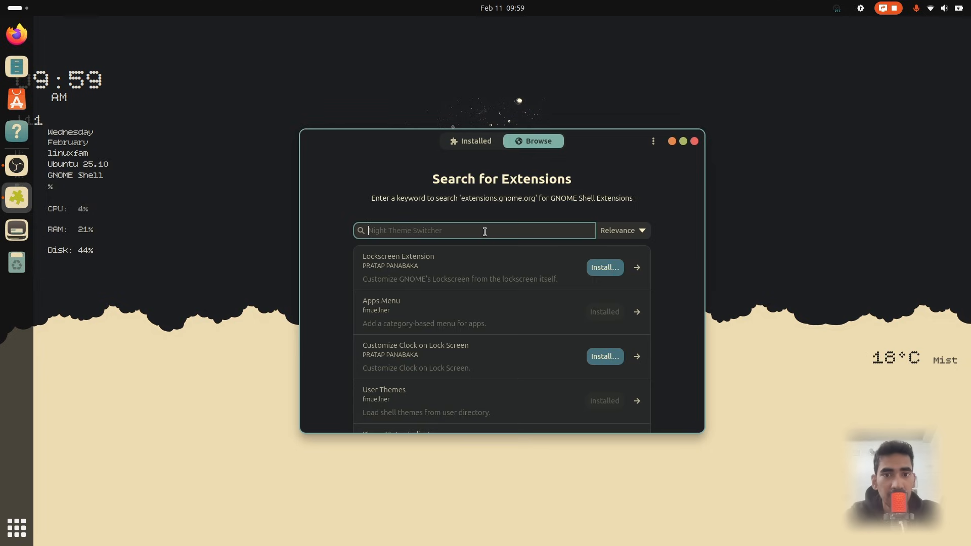
text(app grid button)
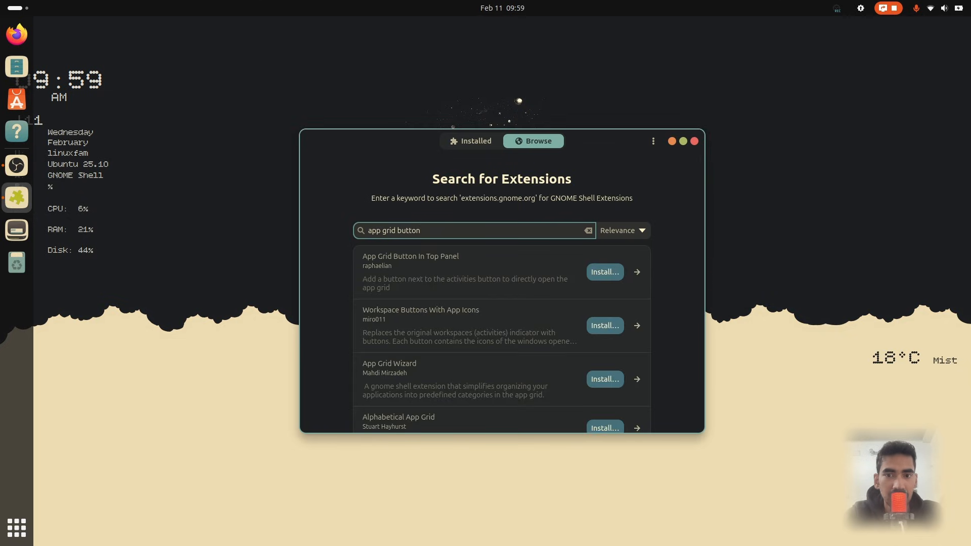
click(604, 271)
click(548, 305)
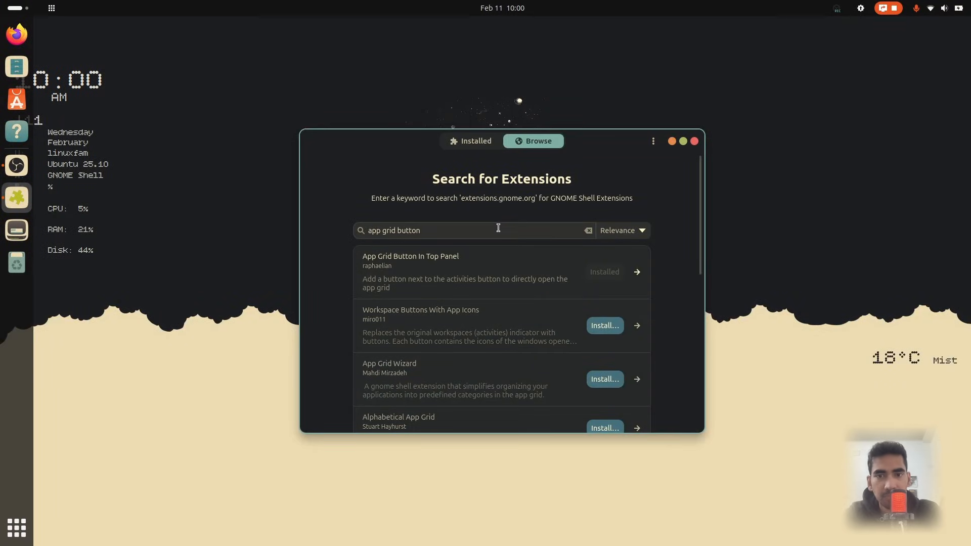
Search for app icons taskbar and install the App Icons Taskbar extension
click(498, 228)
key(ctrl+a)
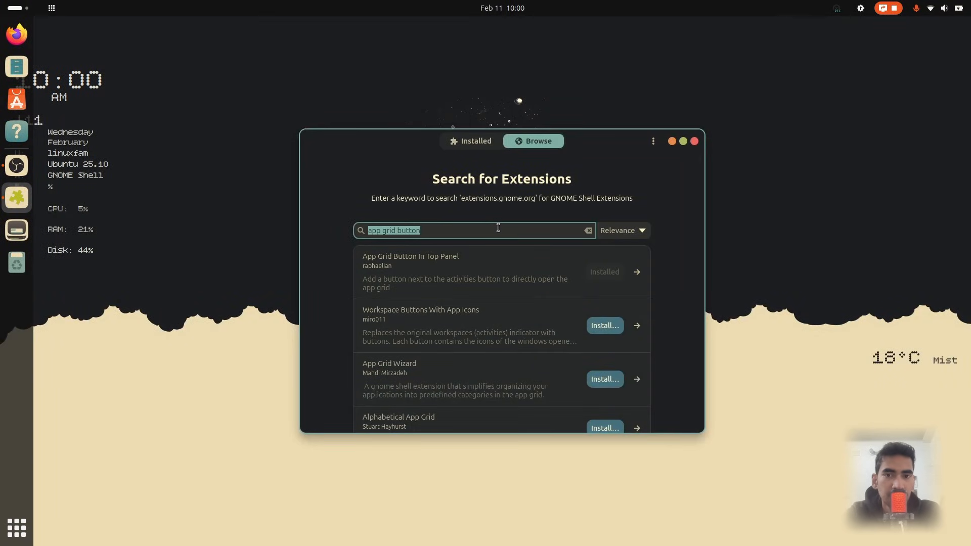
text(app icons)
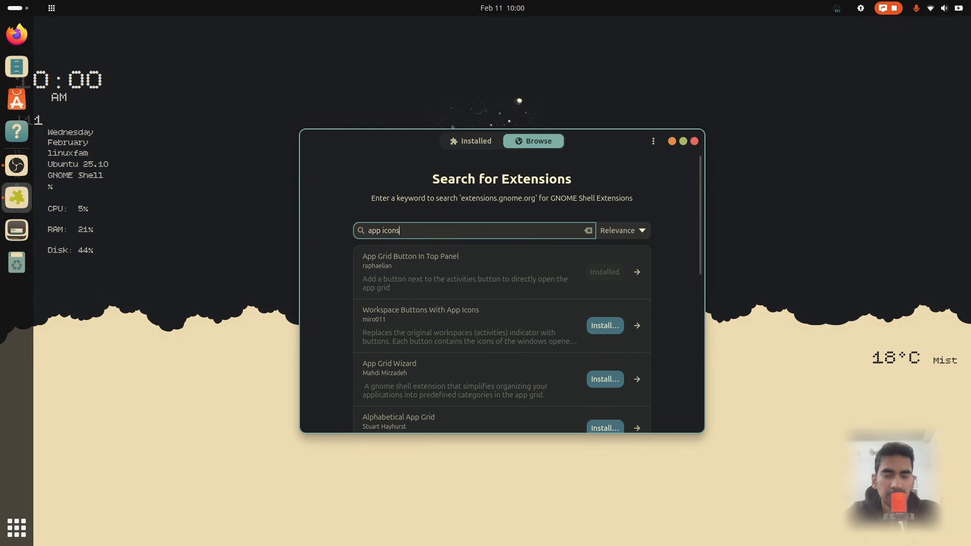
text( taskbar)
key(Return)
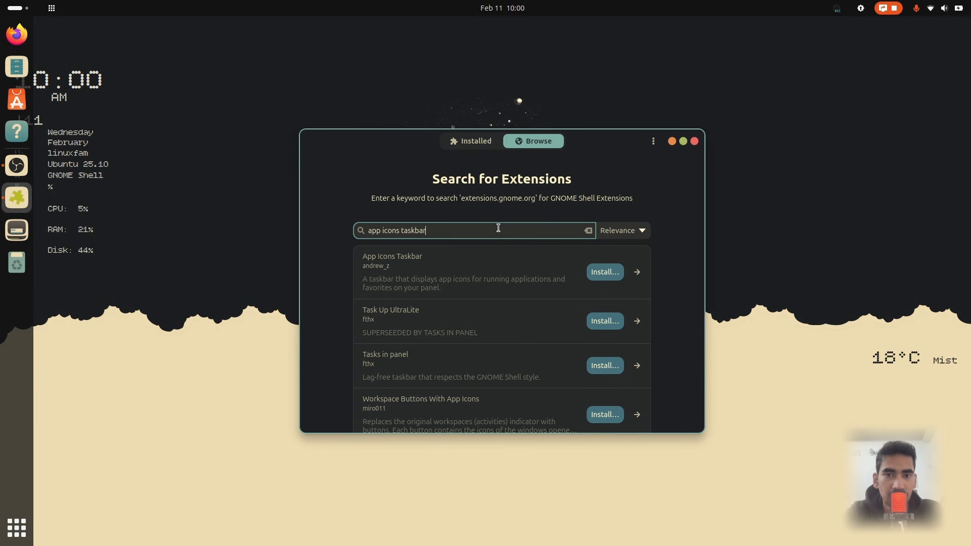
click(606, 273)
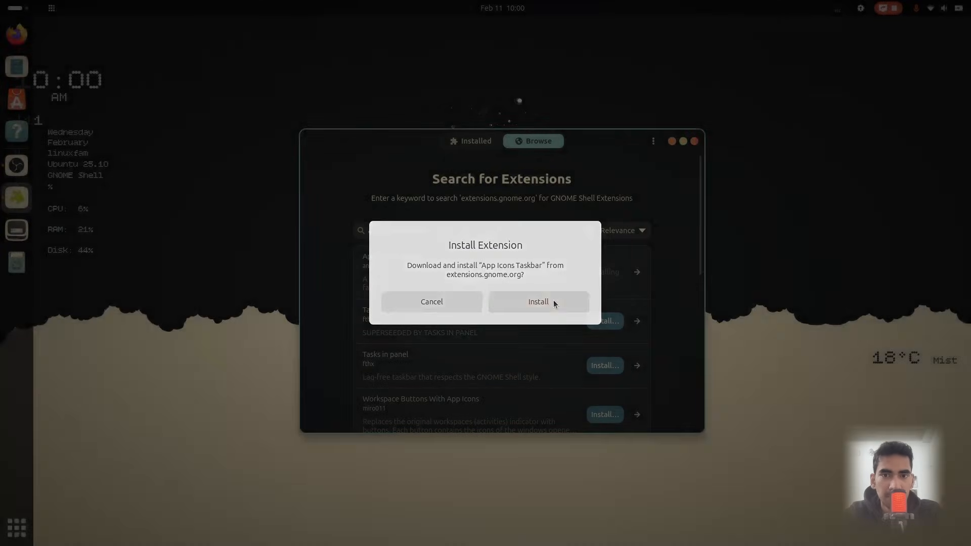
click(553, 302)
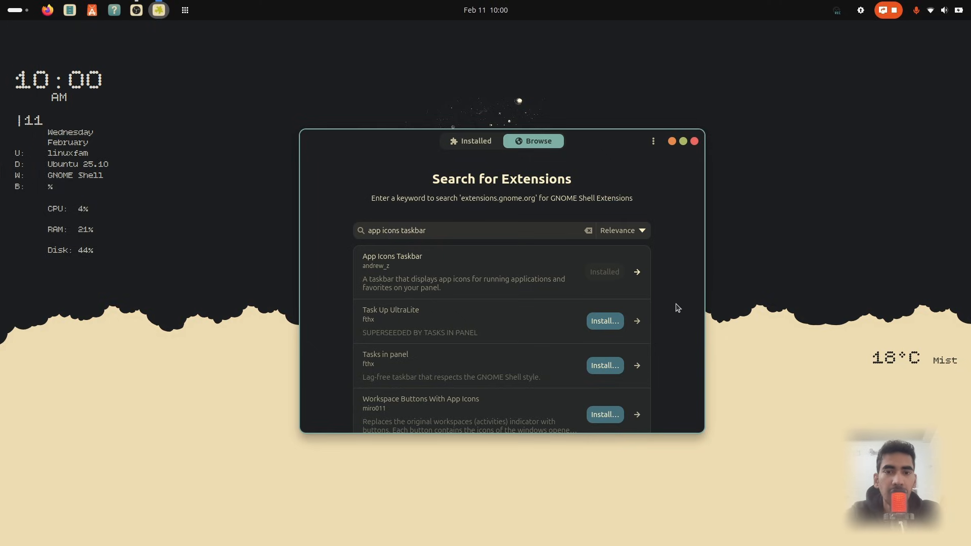
Search for battery time and install the Battery Time With Percentage extension
triple_click(494, 230)
text(battery time)
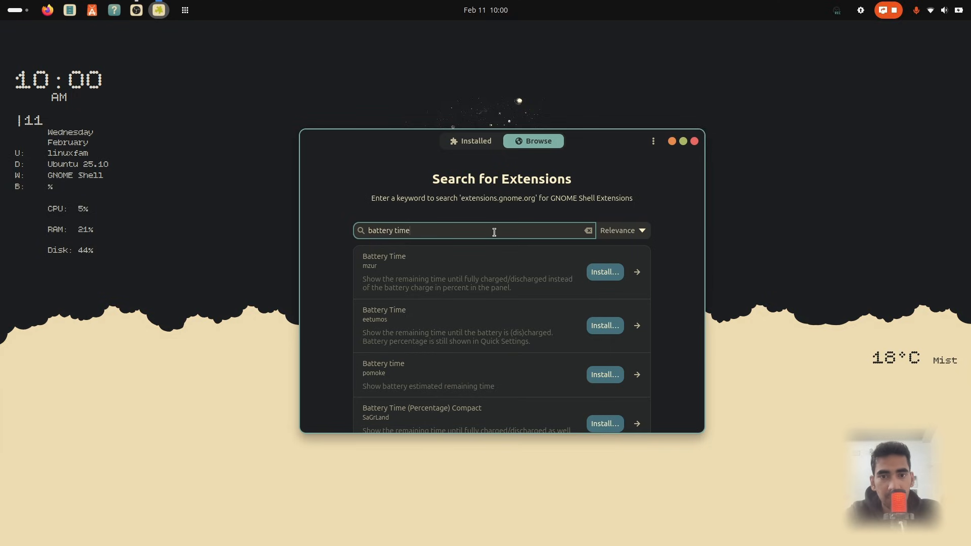
scroll(514, 343, down, 4)
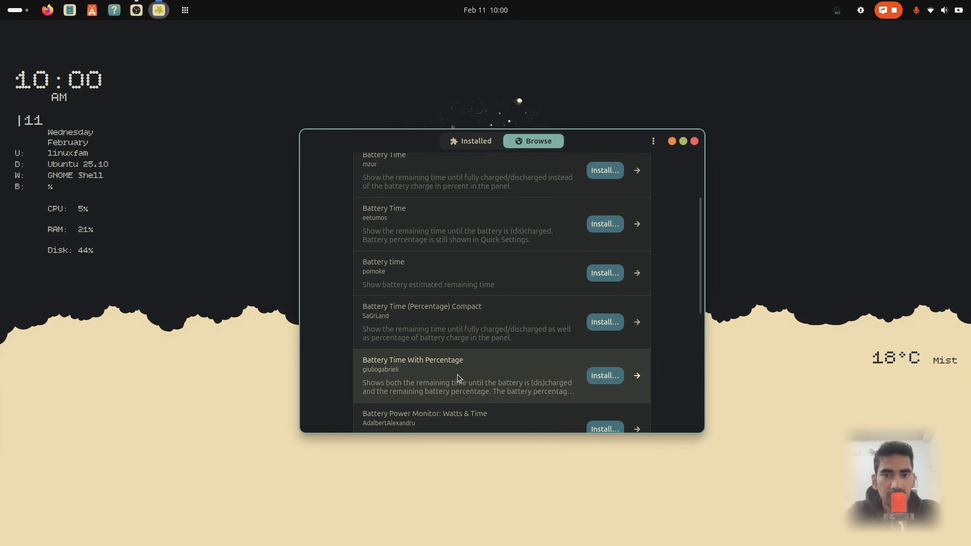
click(597, 382)
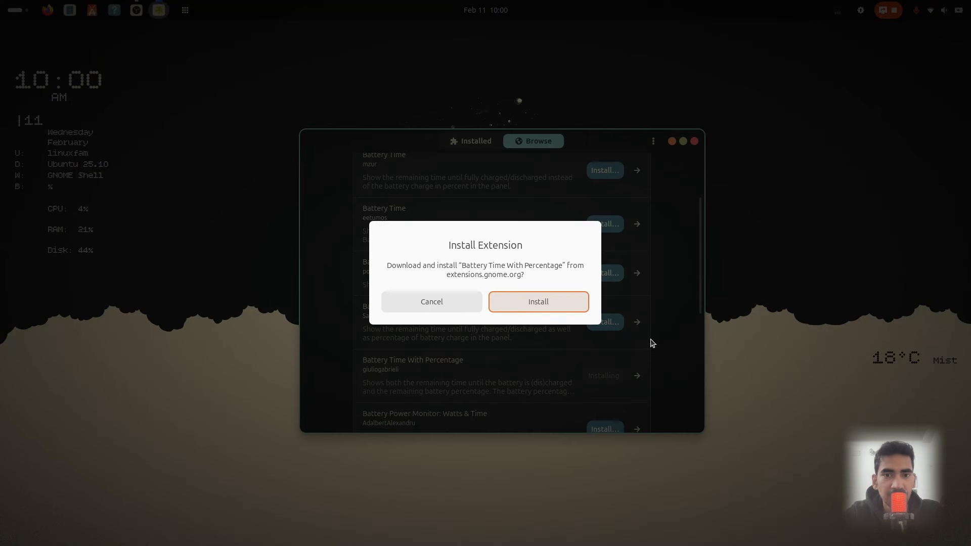
click(547, 302)
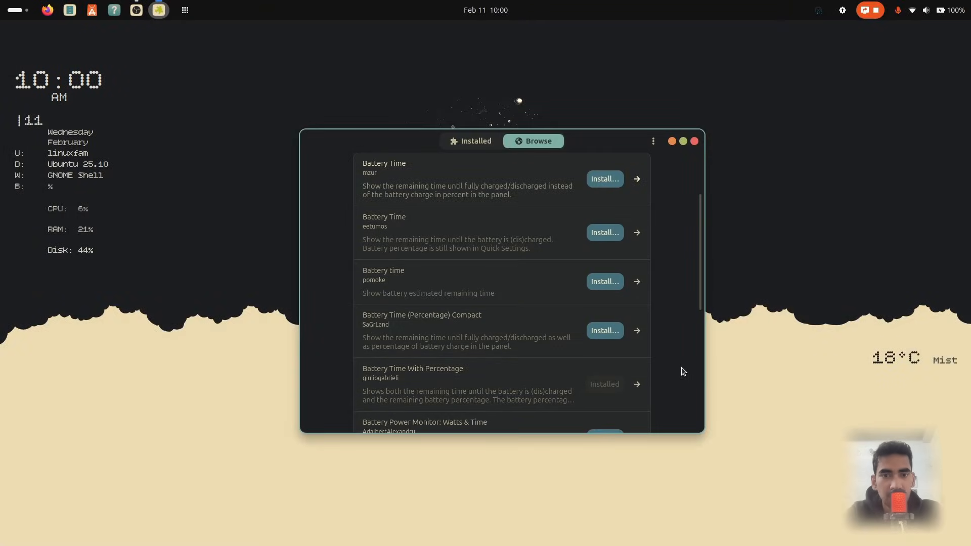
Search for blur my shell and install the Blur my Shell extension
scroll(676, 259, up, 3)
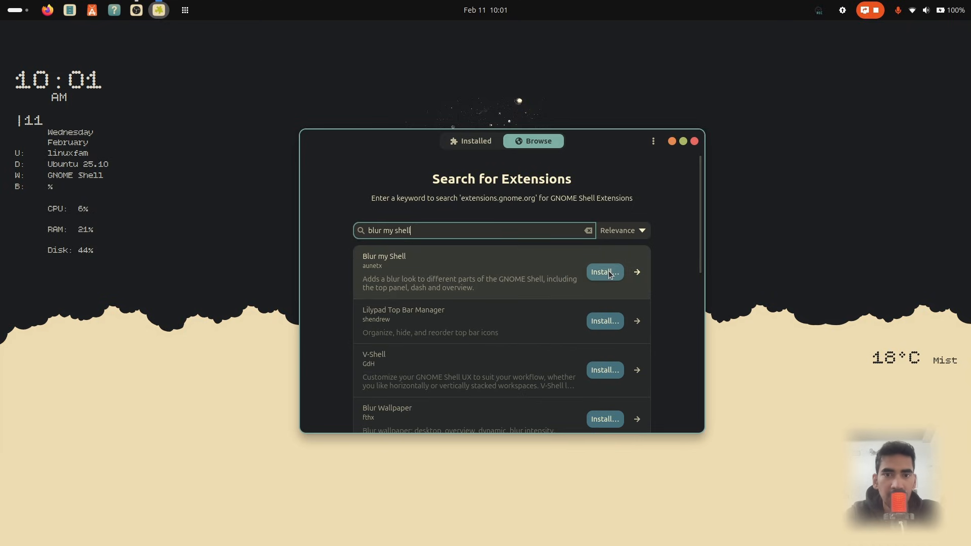
click(608, 273)
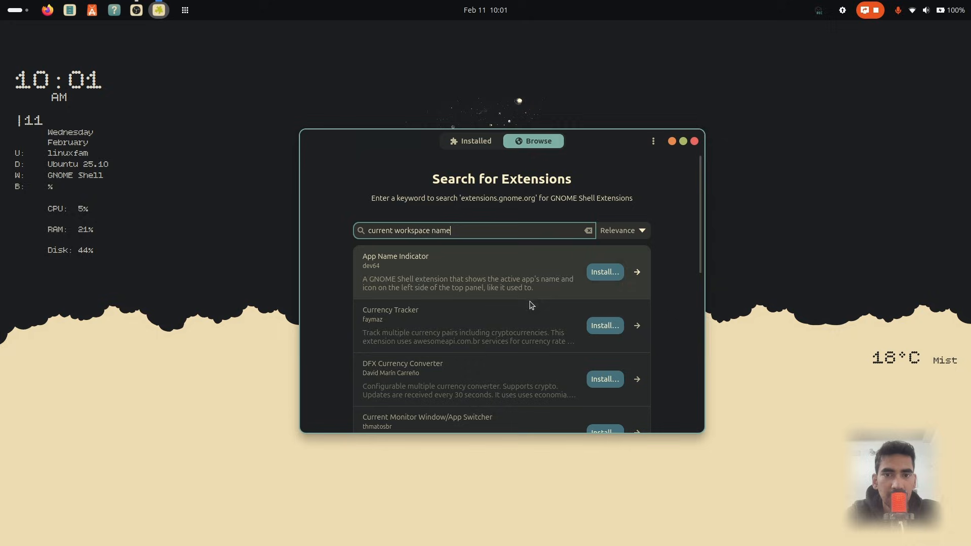
Search for kiwi is and install the Kiwi is not Apple extension, confirming the install
scroll(581, 323, down, 5)
scroll(581, 322, down, 5)
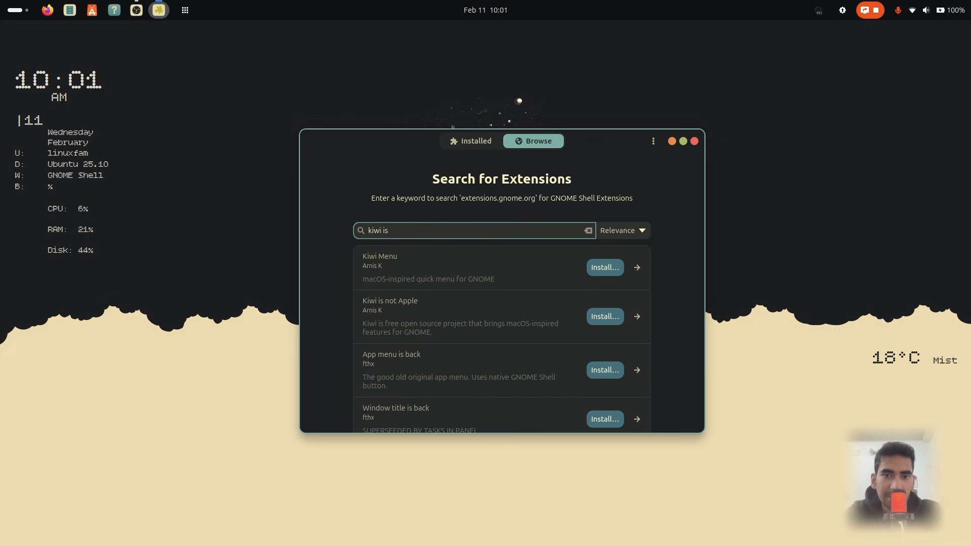
click(606, 318)
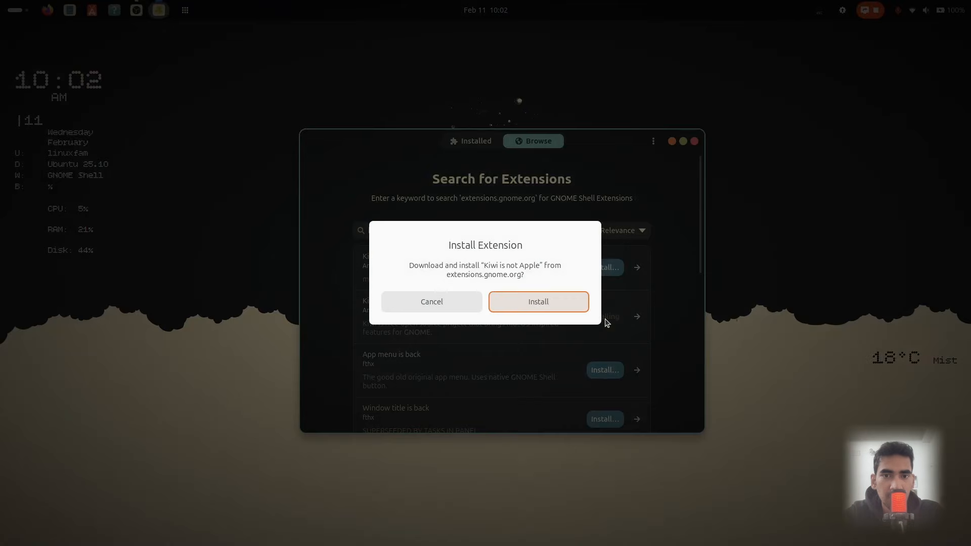
click(557, 305)
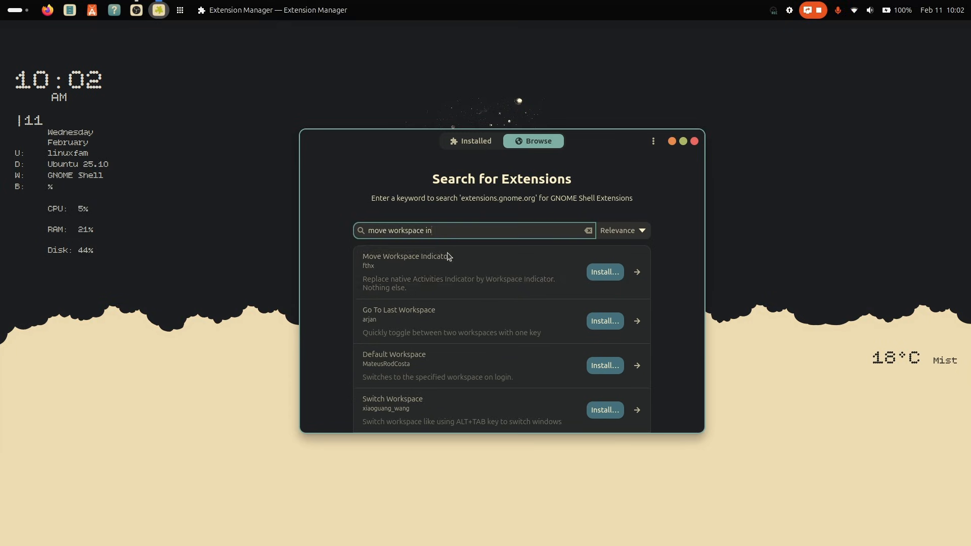
Install the Move Workspace Indicator extension and confirm the download
click(606, 275)
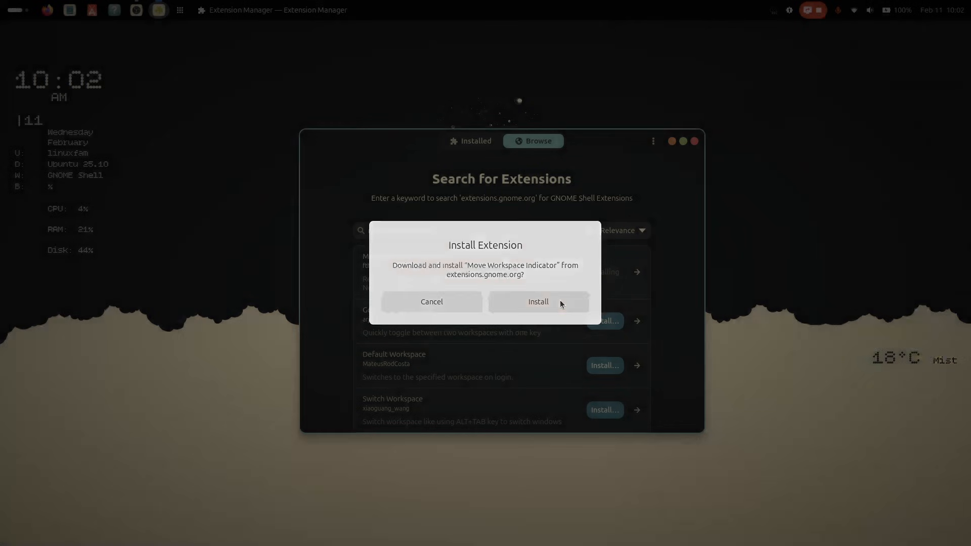
click(560, 301)
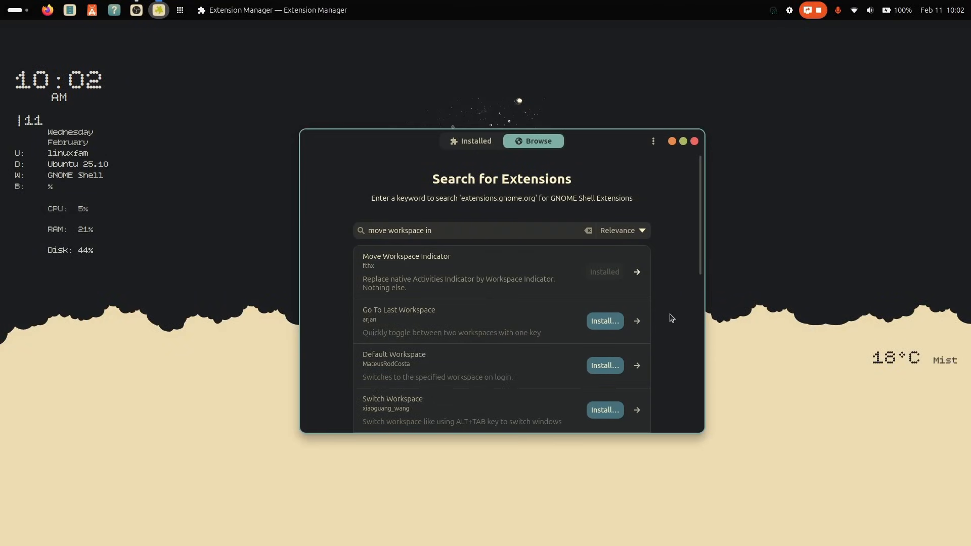
Search for panel workspace and install the Panel Workspace Scroll extension
triple_click(527, 230)
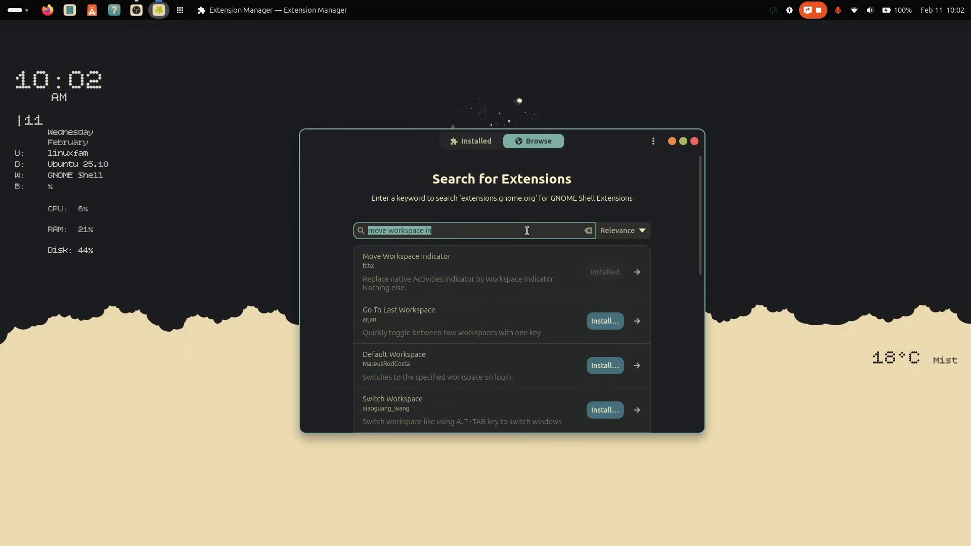
text(panel work)
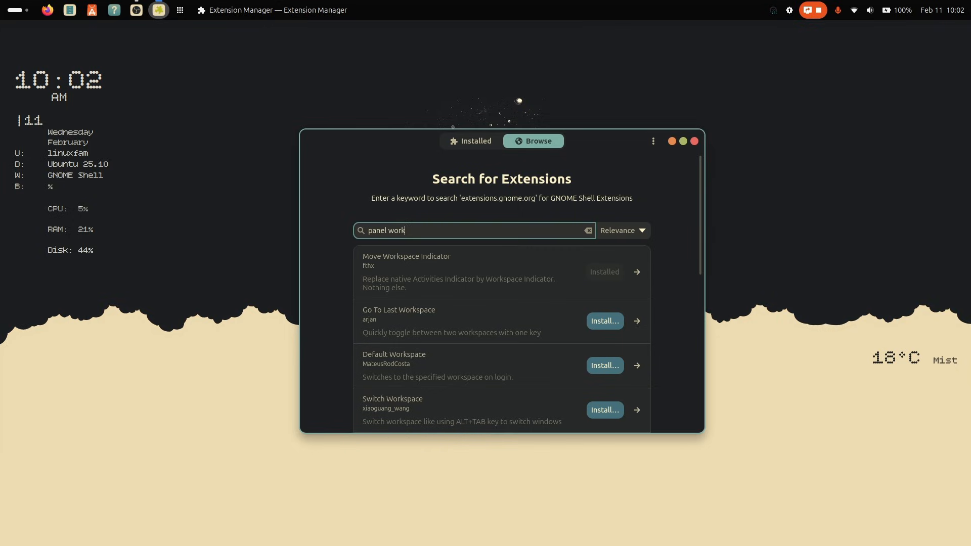
text(space)
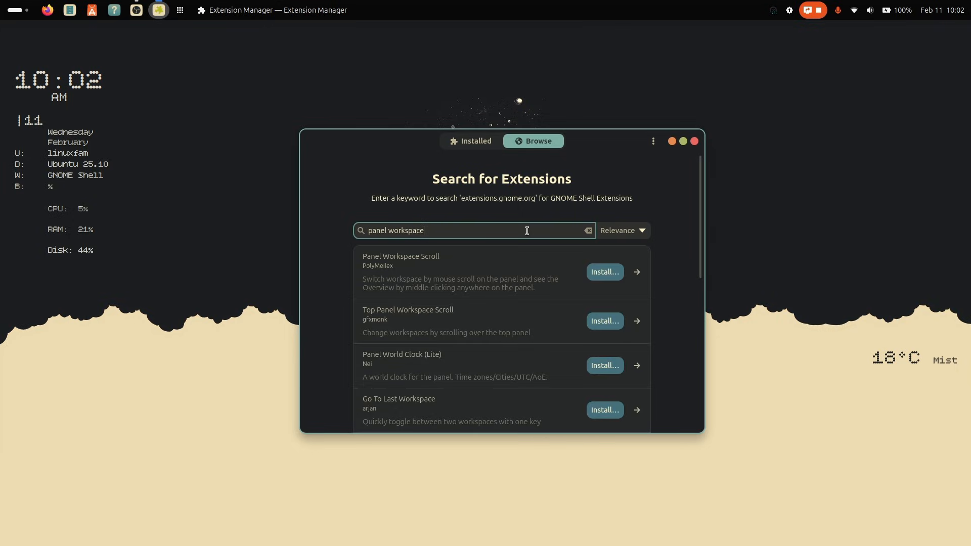
click(609, 276)
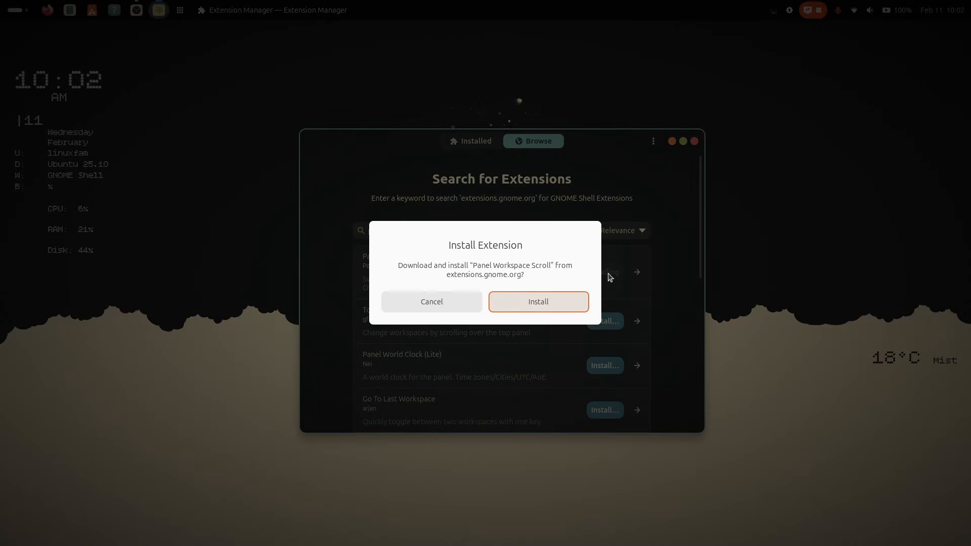
click(564, 303)
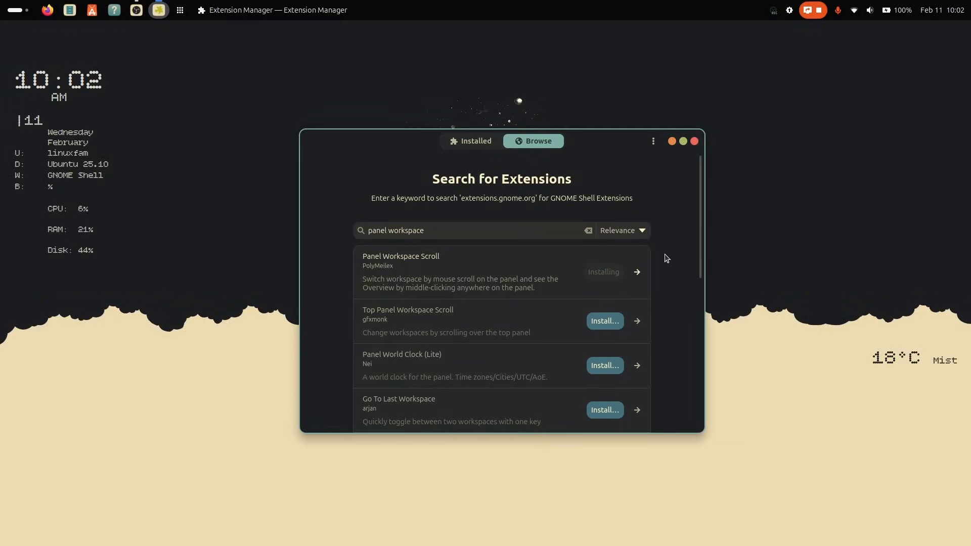
Search for transparent top bar and install Transparent Top Bar (Adjustable transparency)
click(588, 230)
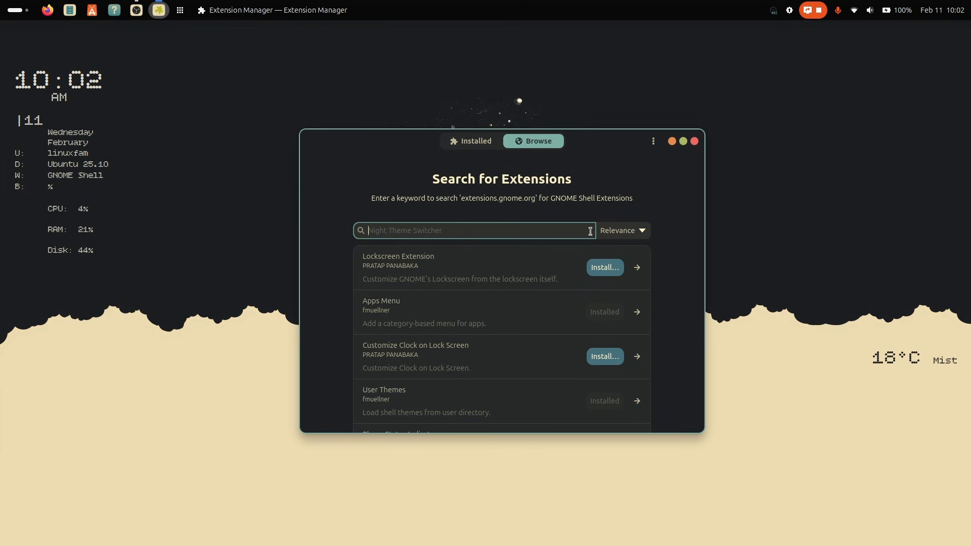
text(transpare)
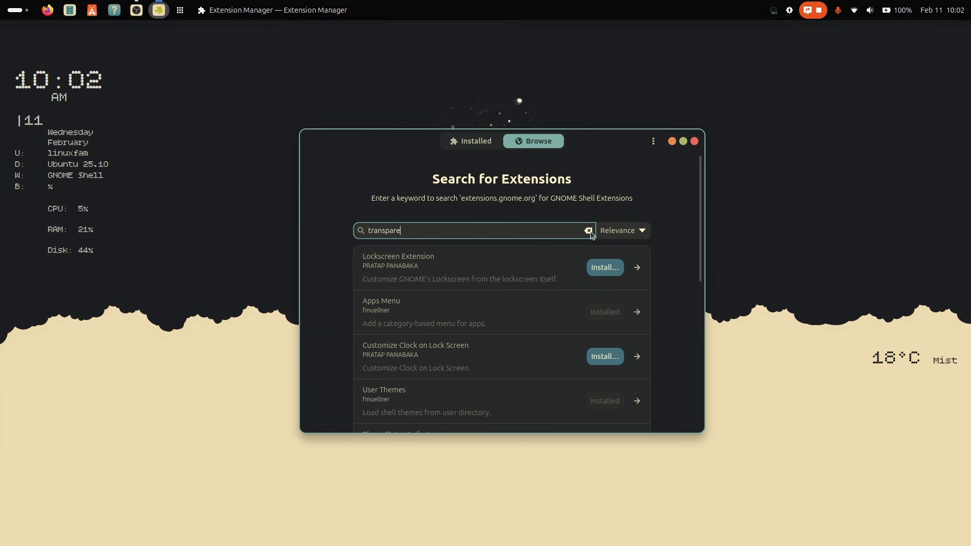
text(nt)
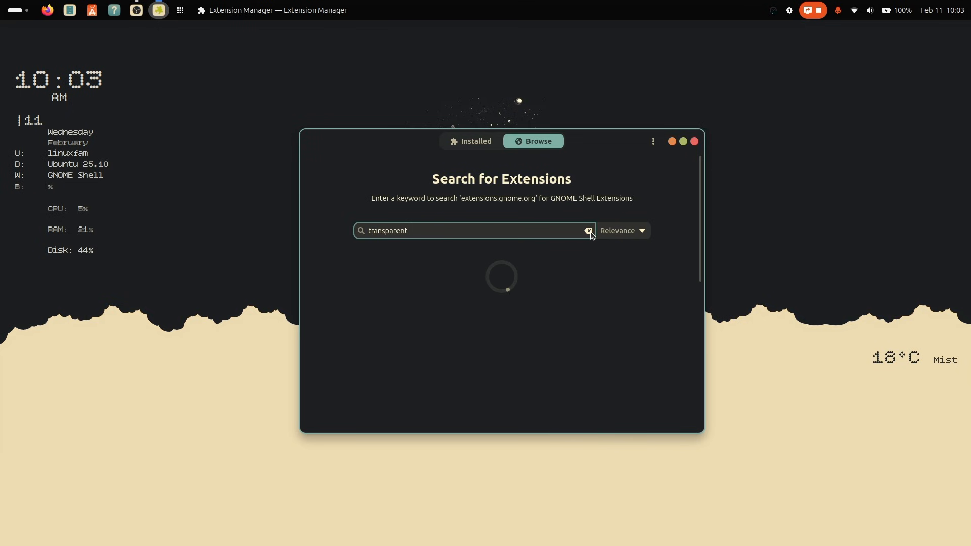
text( bop bar)
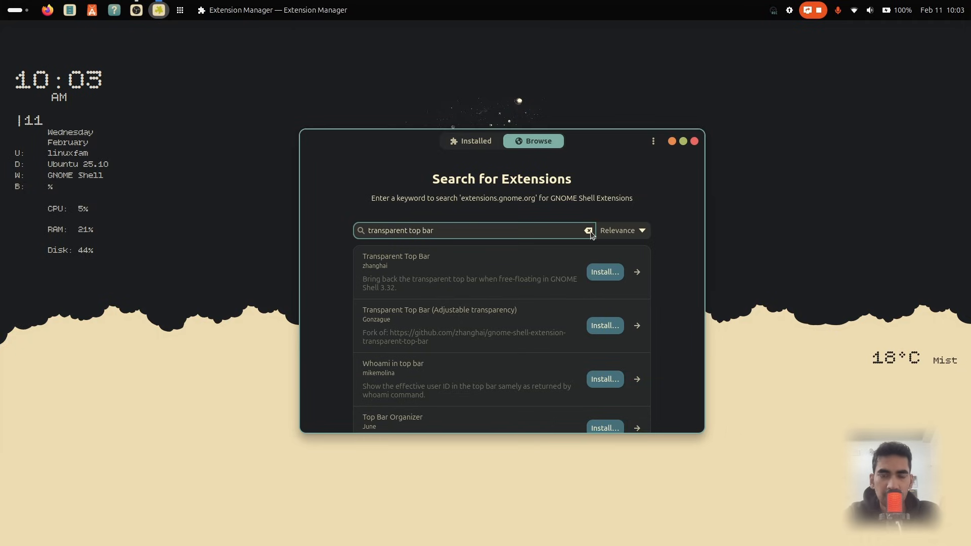
click(604, 325)
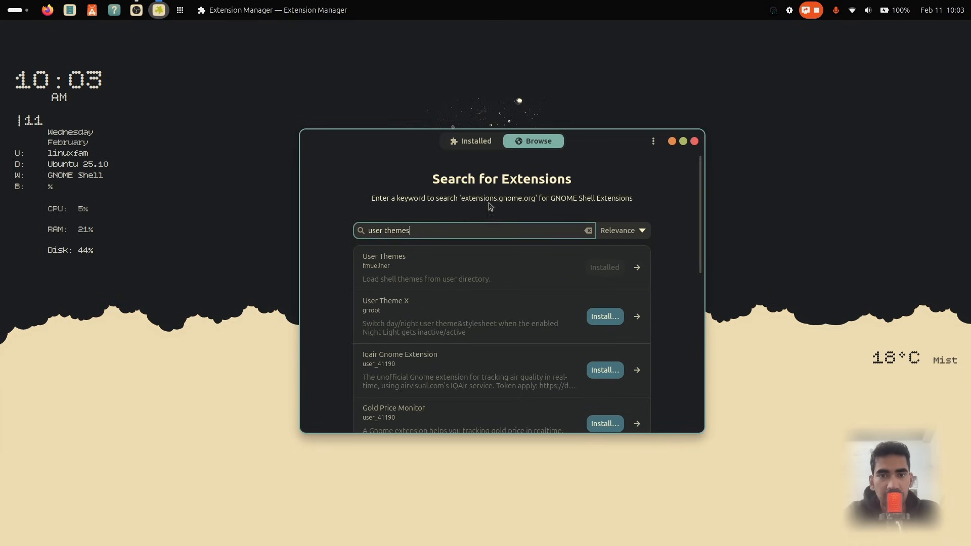
Search for v shell and install the V-Shell extension, confirming the install
click(588, 231)
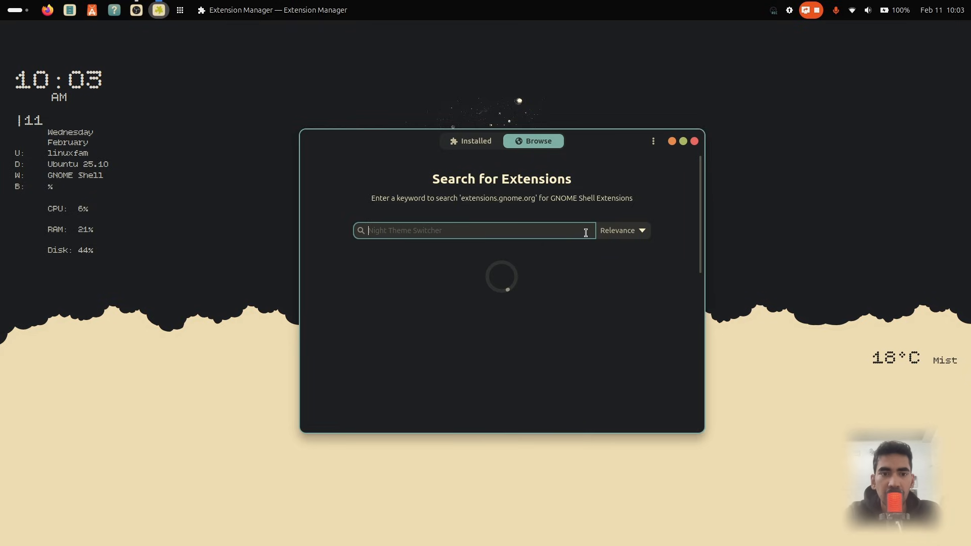
text(v s)
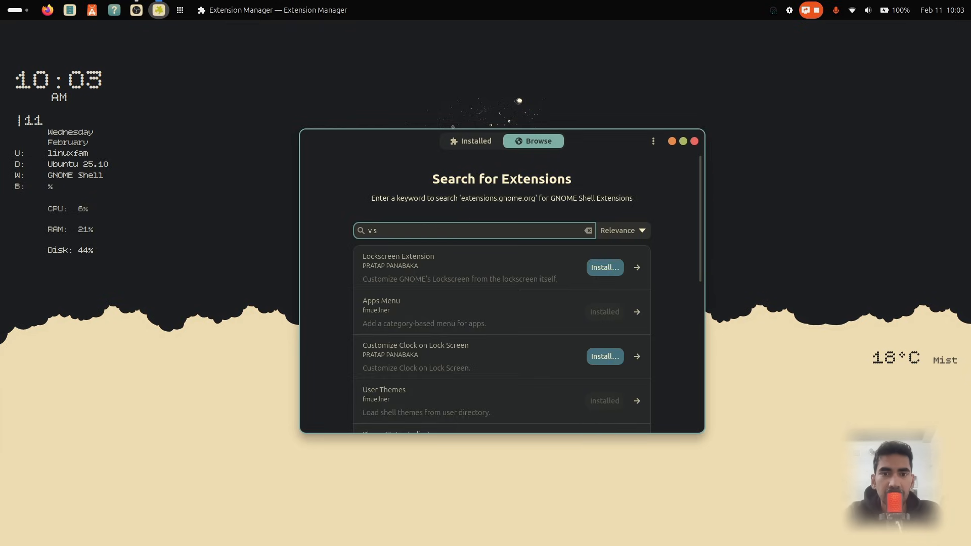
text(hell)
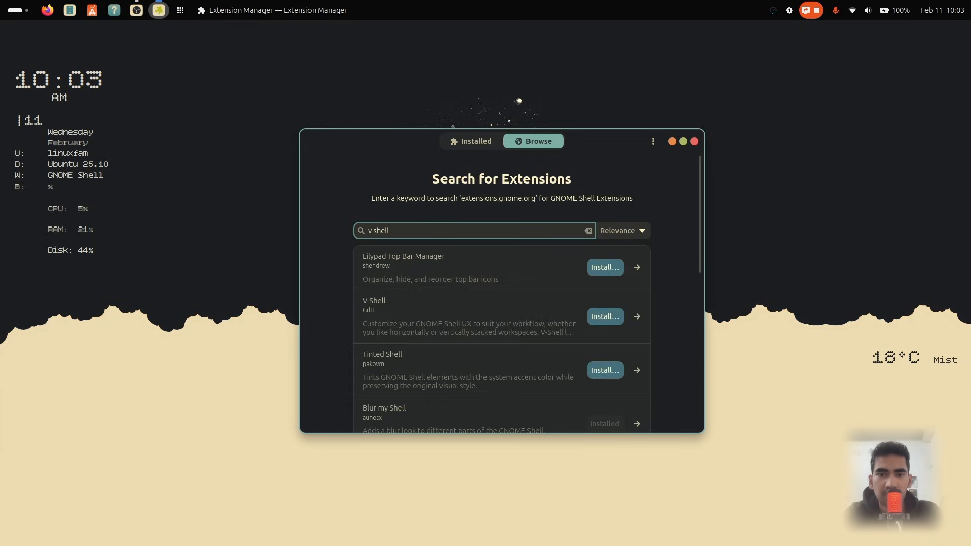
click(617, 322)
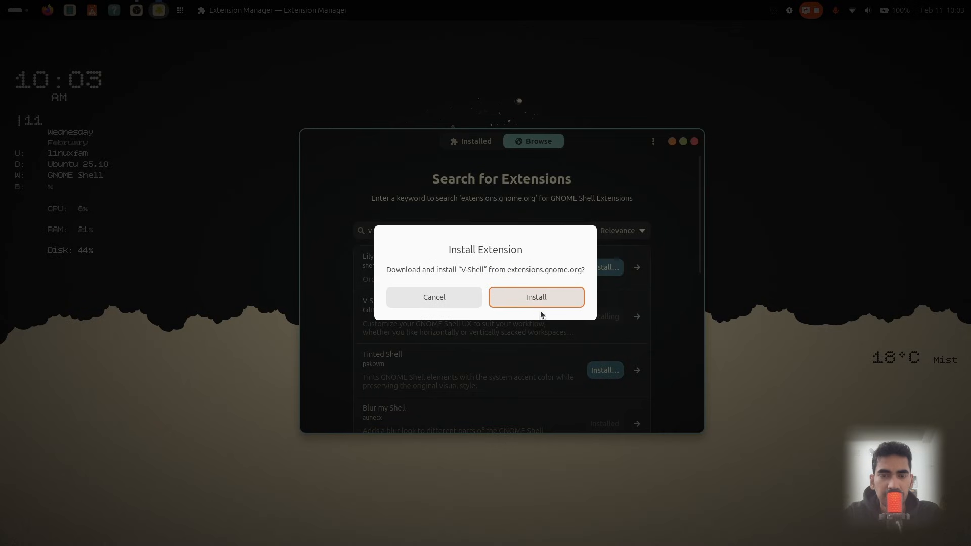
click(548, 302)
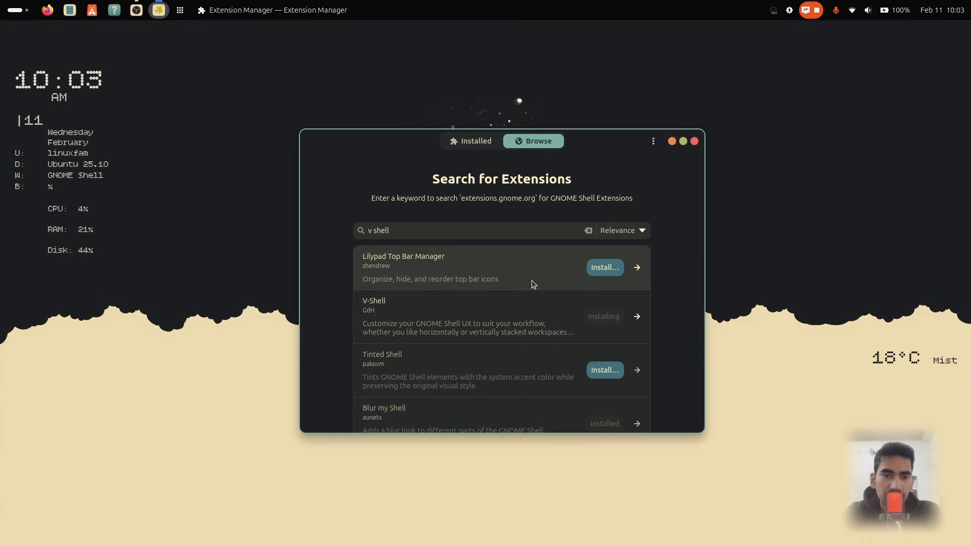
Open the warmhorizon3 folder inside Downloads in the file manager
click(69, 9)
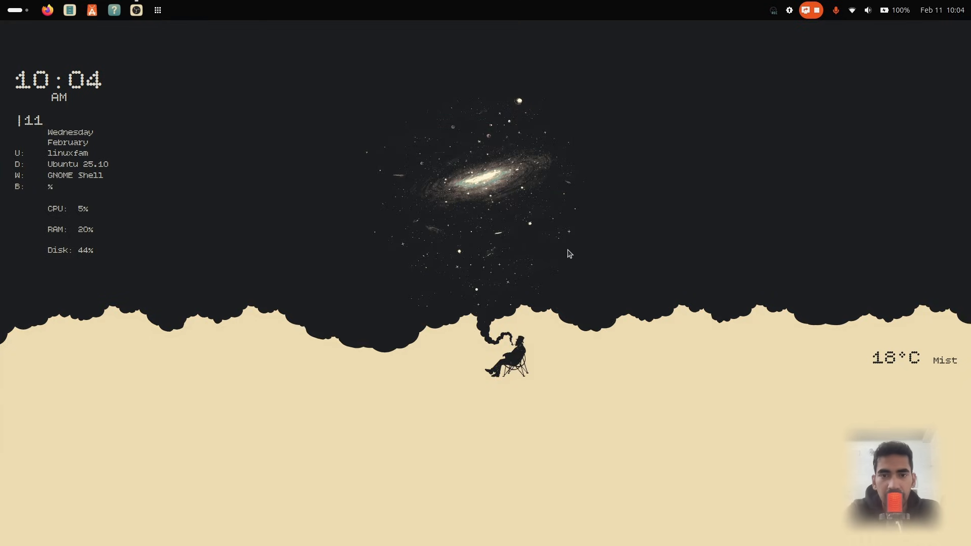
double_click(539, 211)
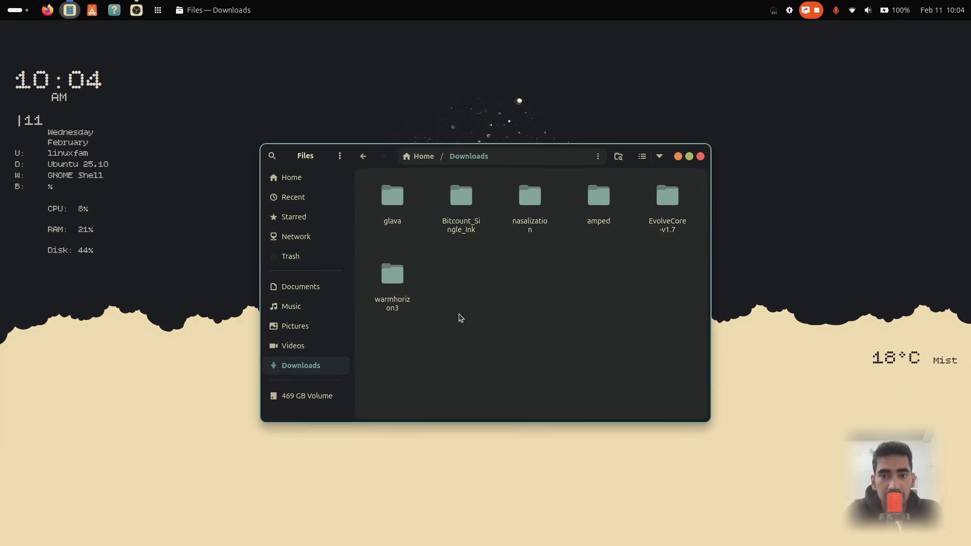
double_click(399, 295)
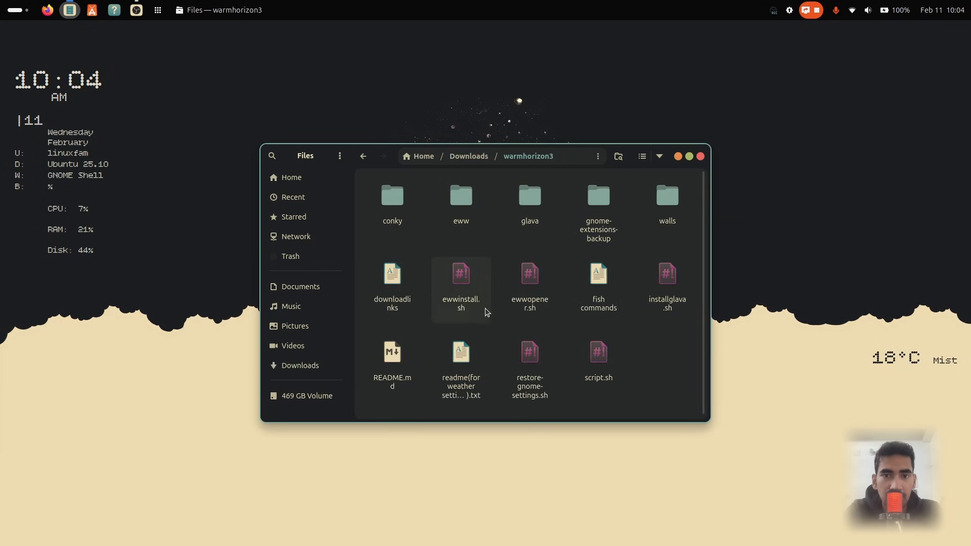
Open a terminal in the warmhorizon3 folder and place it beside the Files window
right_click(649, 362)
click(686, 398)
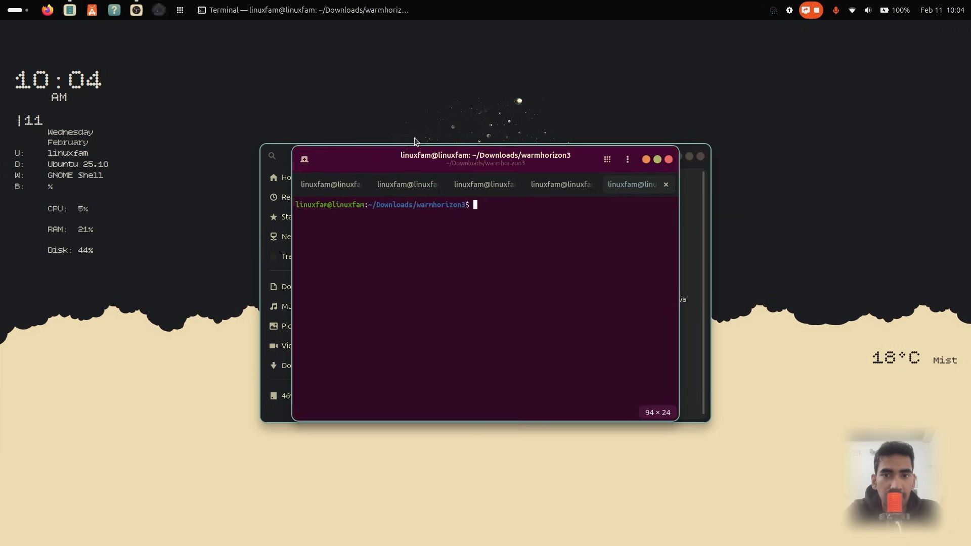
drag(373, 162, 652, 255)
drag(563, 158, 383, 176)
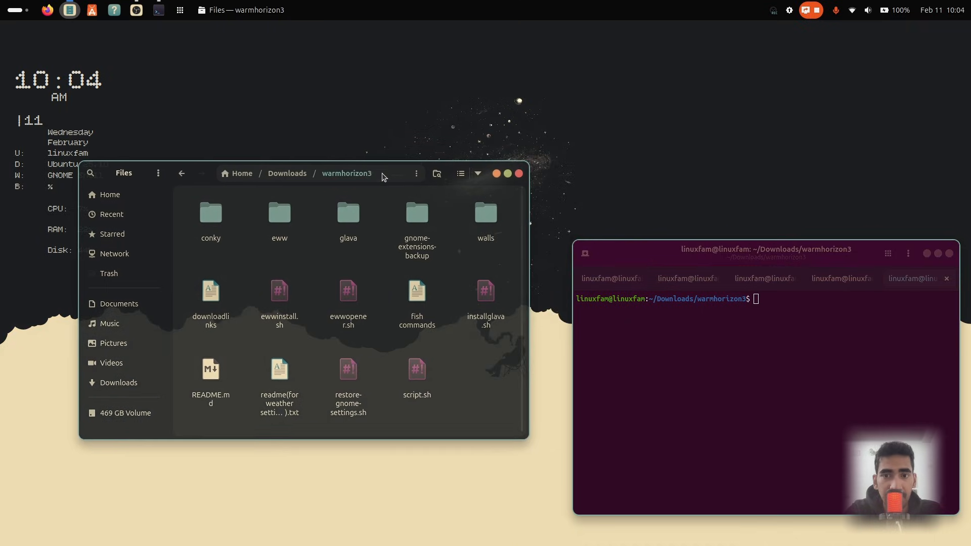
drag(652, 250, 622, 198)
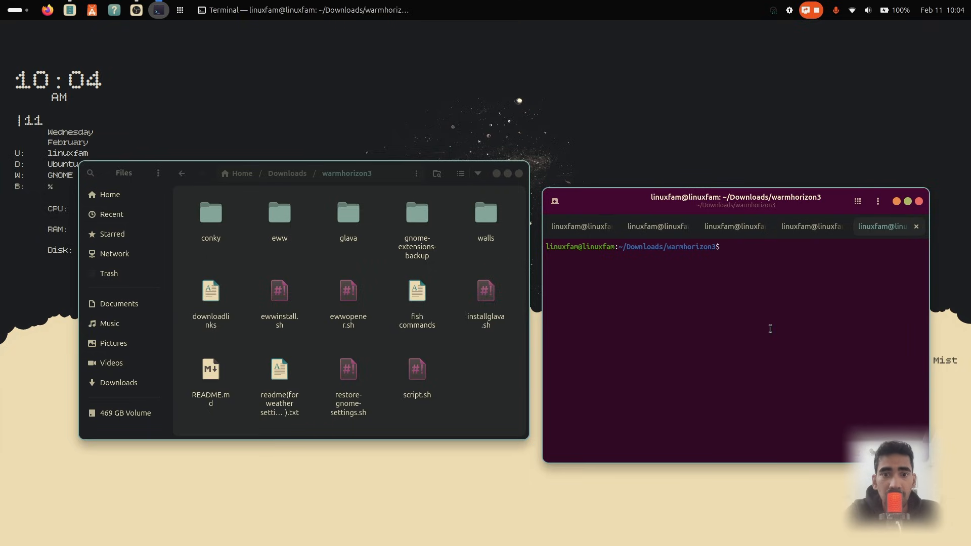
Run ./restore-gnome-settings.sh in the terminal to restore the extension settings
text(./)
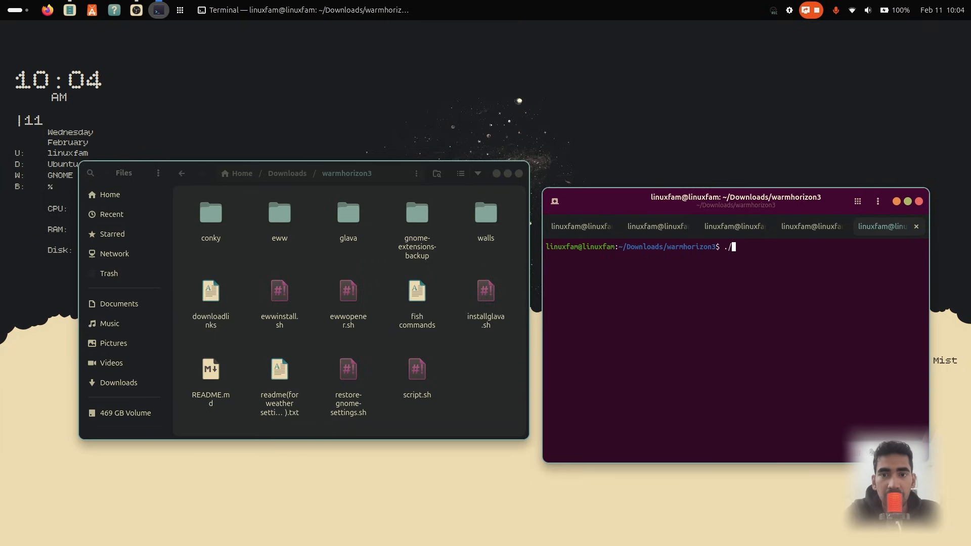
text(resto)
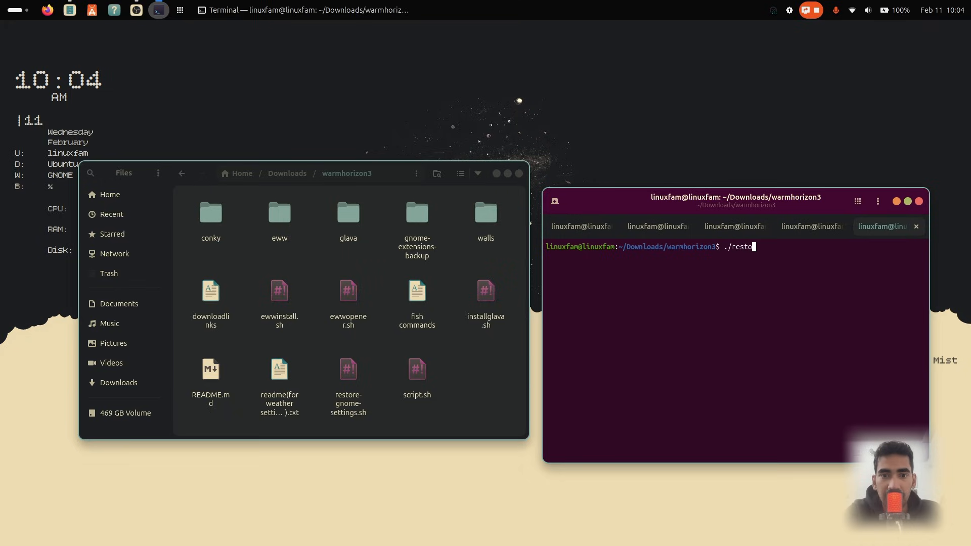
text(re-gnome-)
text(se)
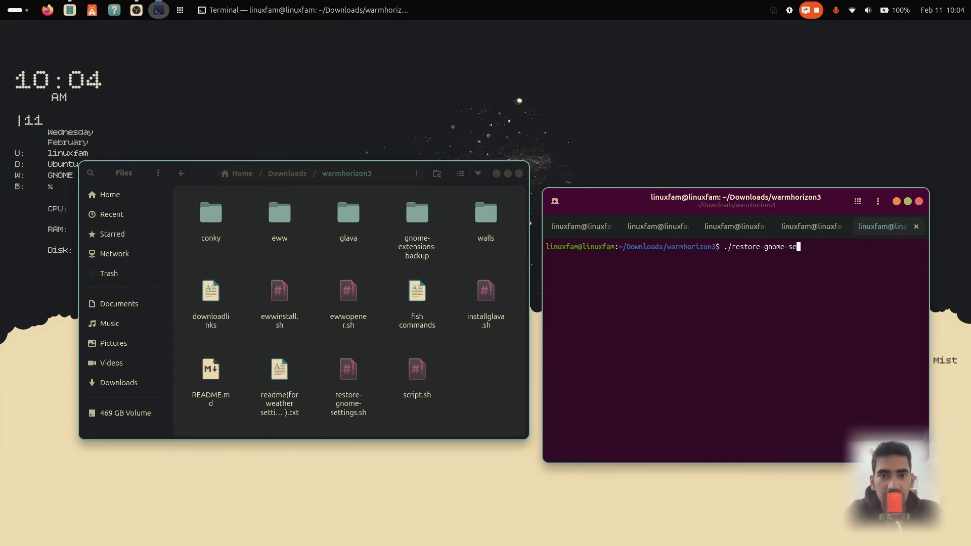
text(ttings.)
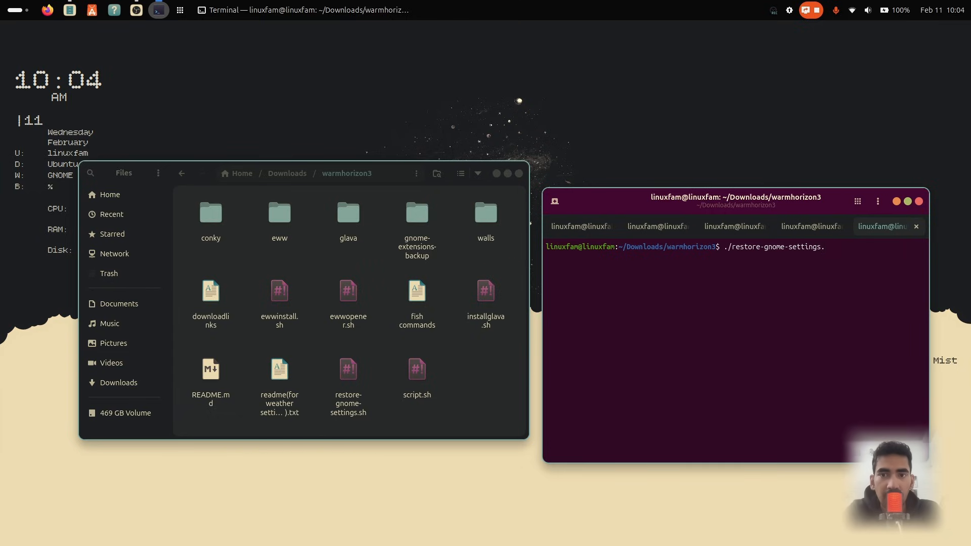
text(sh)
key(Return)
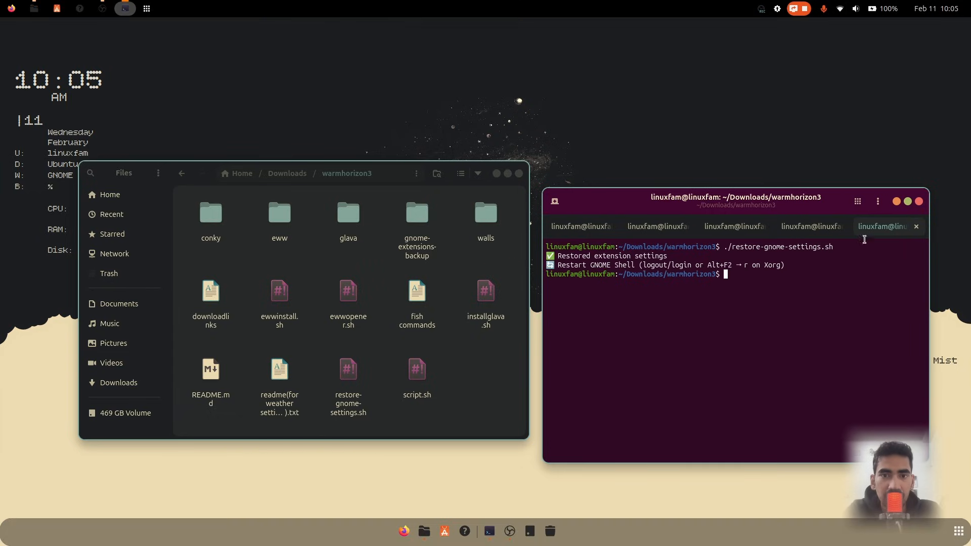
Close the terminal and the Files windows
click(918, 201)
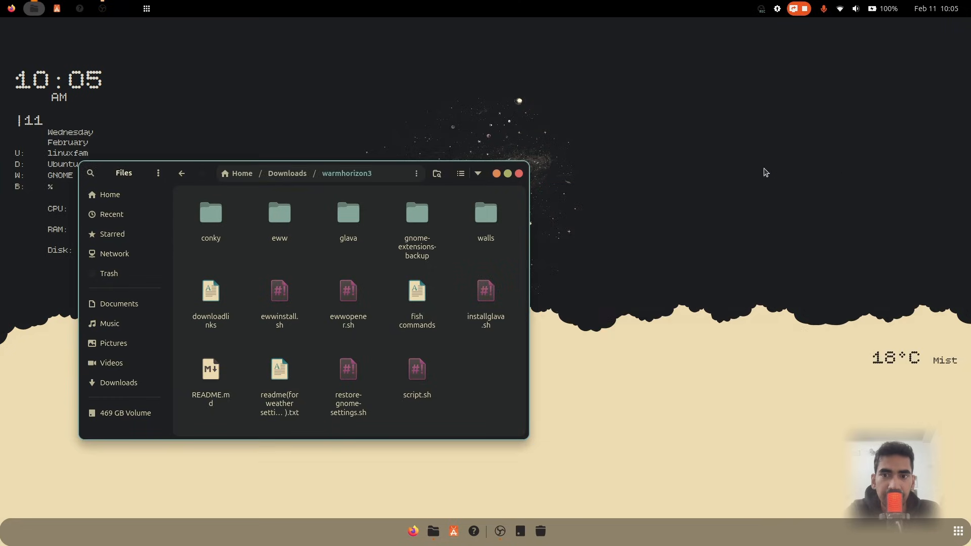
drag(382, 170, 578, 179)
click(715, 183)
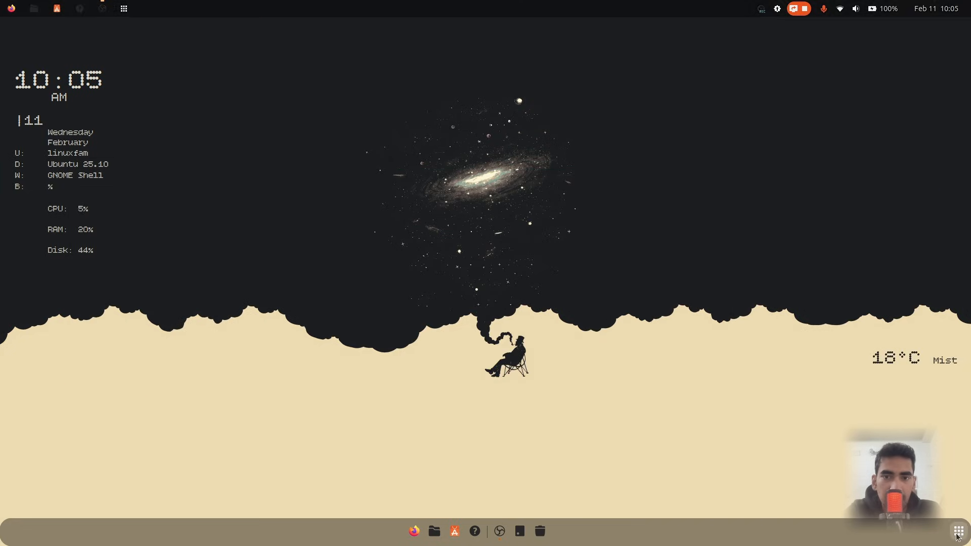
Open Extension Manager, enable the User Themes extension and choose the Gruvbox-B-MB-Dark shell theme in its settings
key(super)
text(ex)
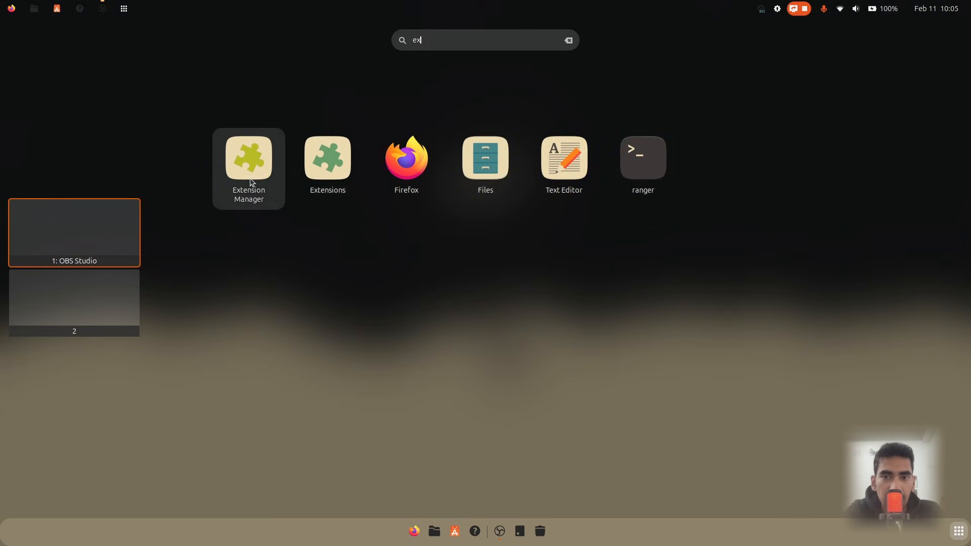
click(250, 179)
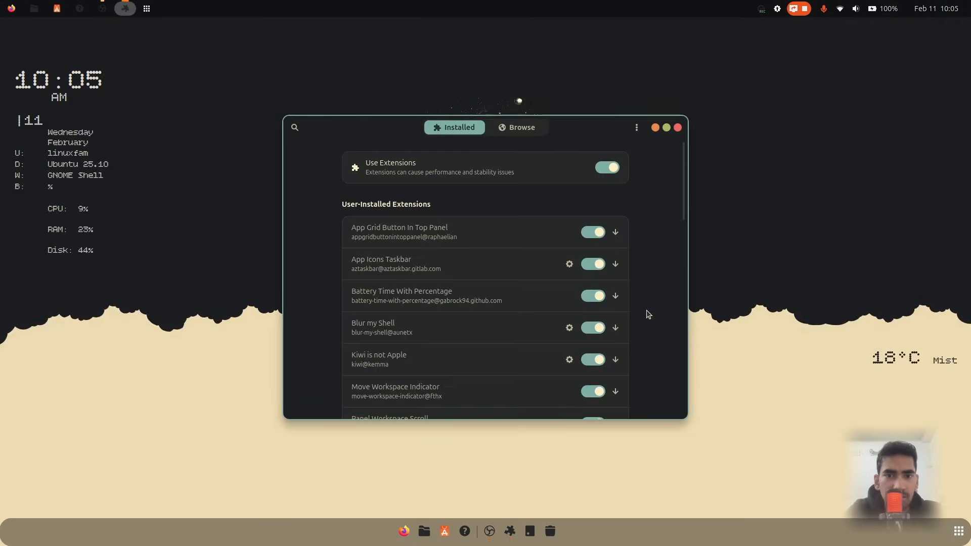
scroll(647, 313, down, 6)
scroll(648, 314, down, 10)
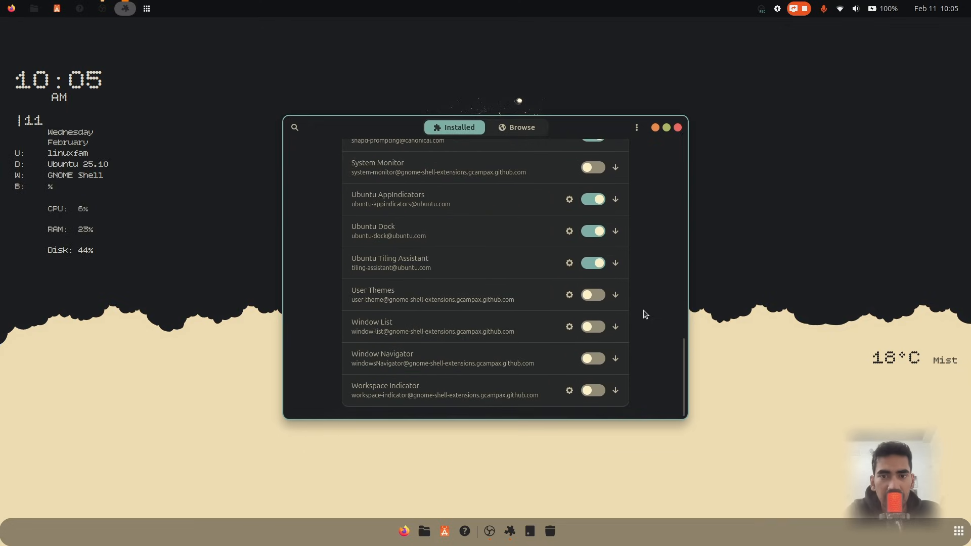
click(596, 297)
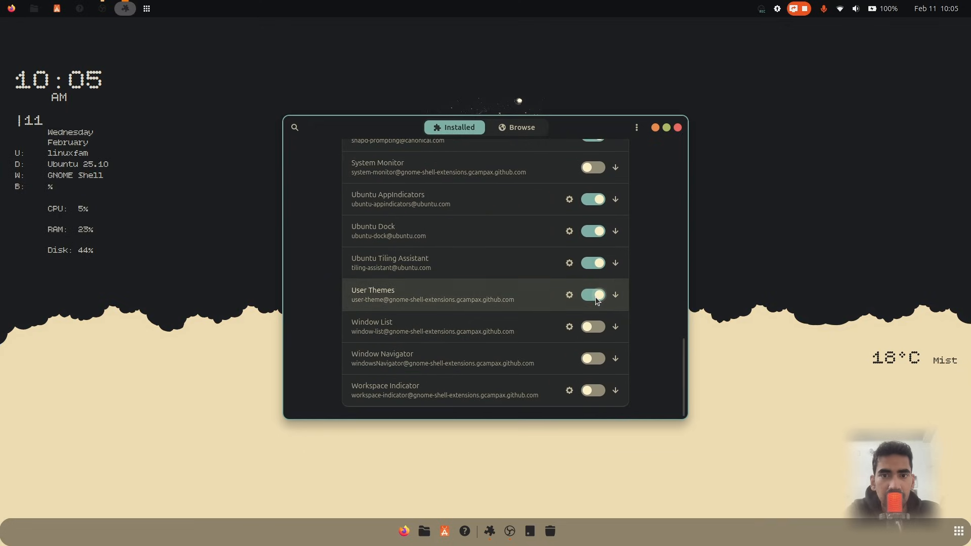
click(570, 295)
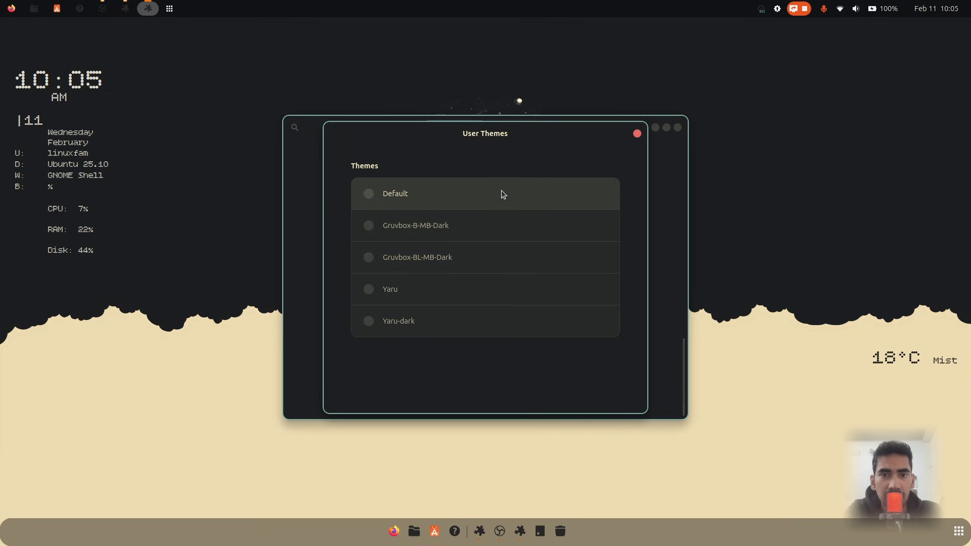
click(428, 236)
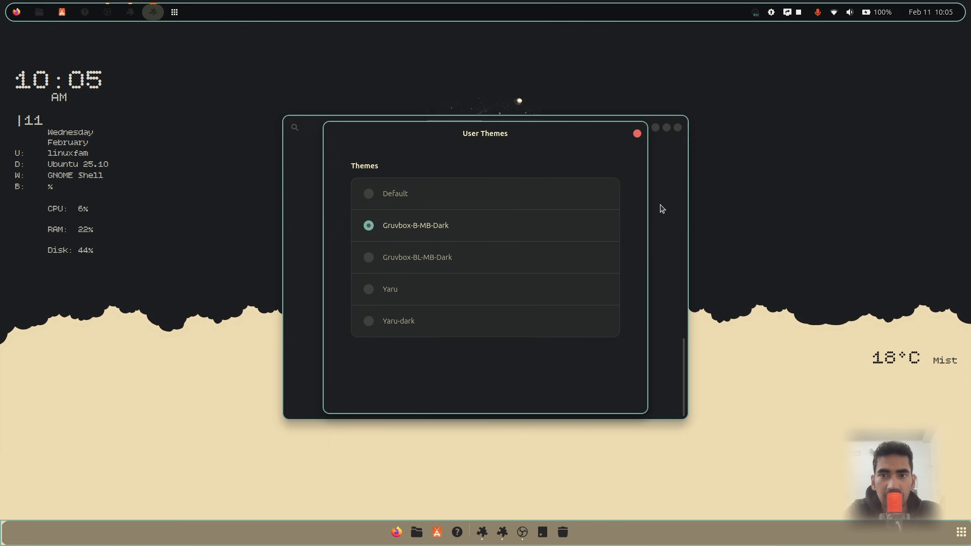
click(636, 135)
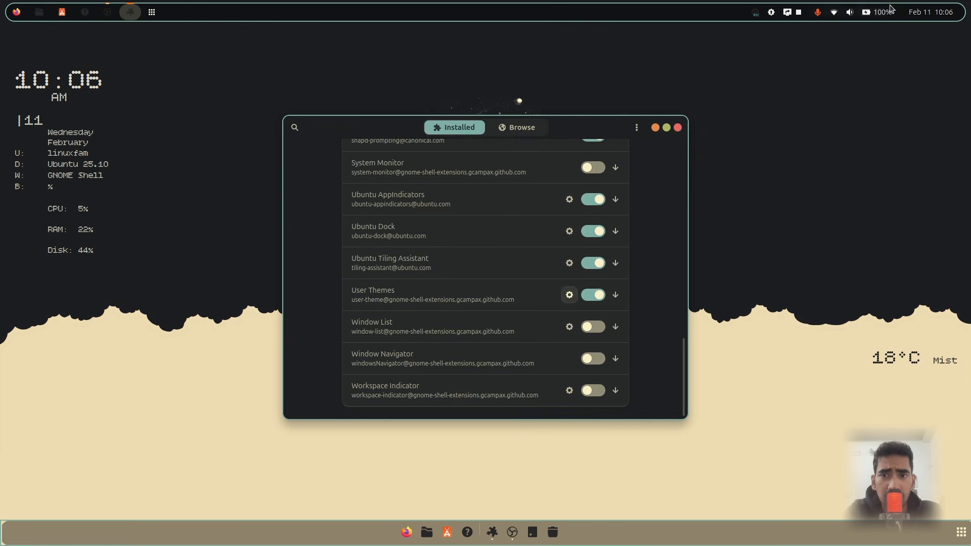
click(833, 13)
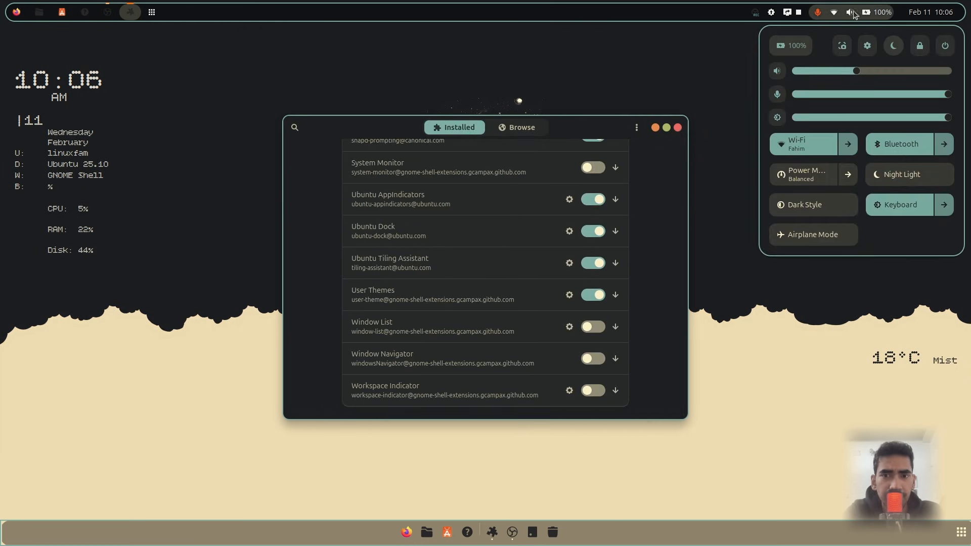
click(845, 14)
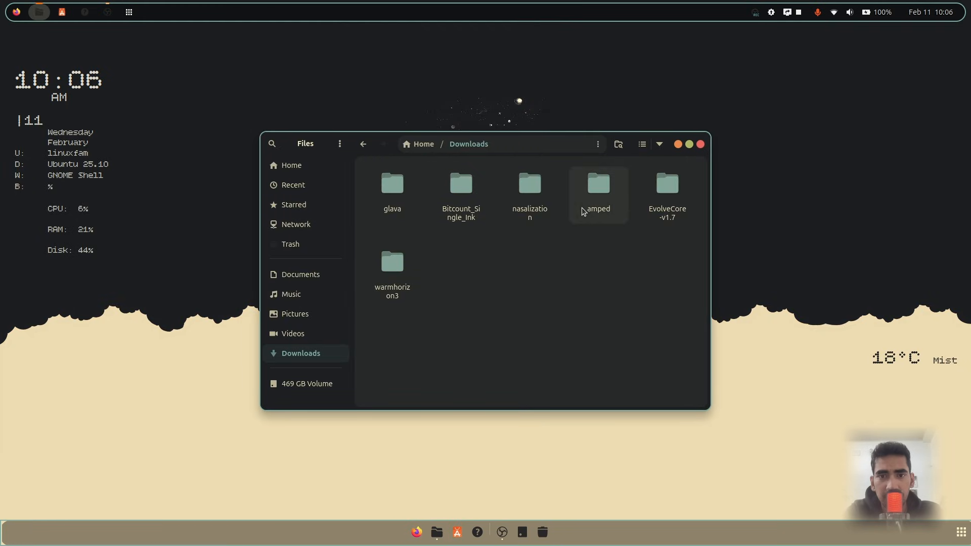
Open the EvolveCore-v1.7 folder in Downloads and launch the Evolve Core app
double_click(666, 194)
click(536, 200)
double_click(536, 200)
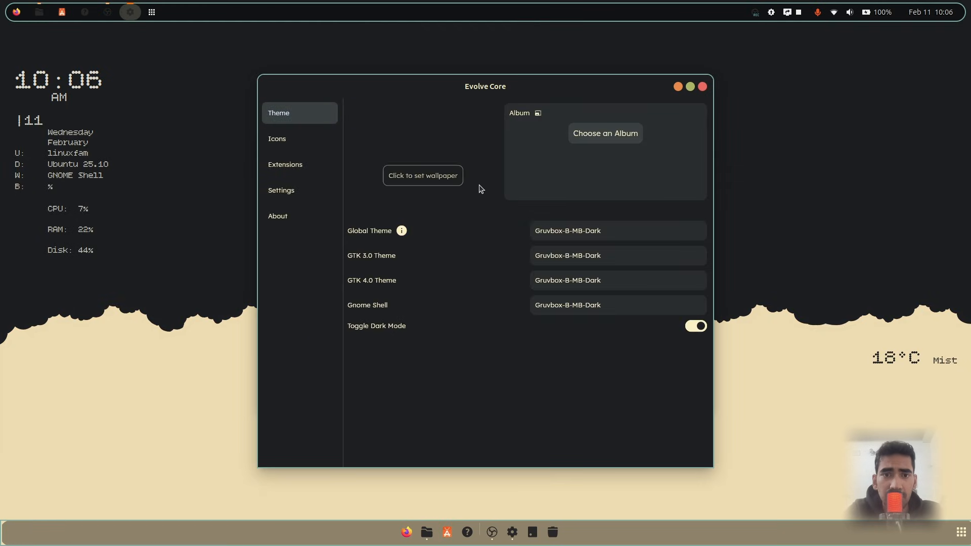
Apply the Gruvbox-Plus-Dark icon theme in Evolve Core's Icons section
click(305, 138)
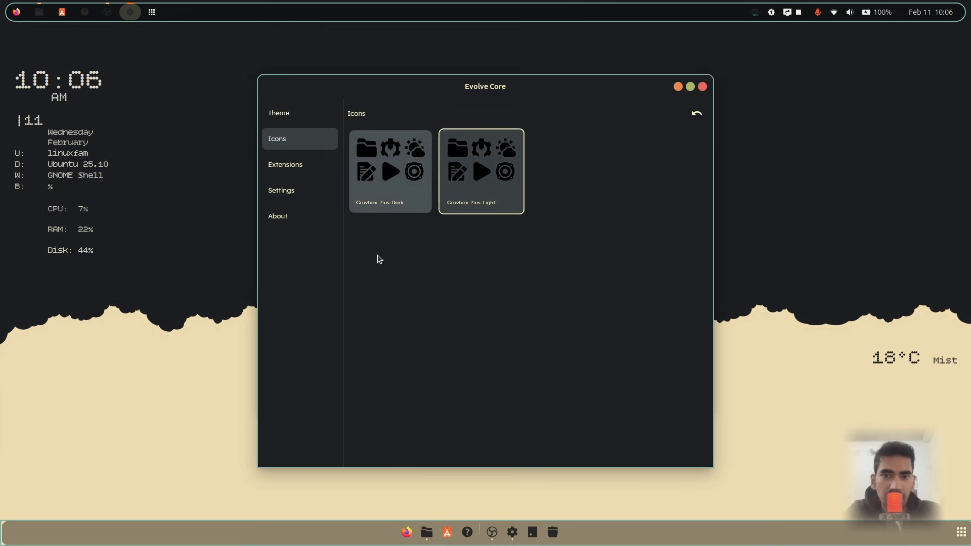
click(391, 172)
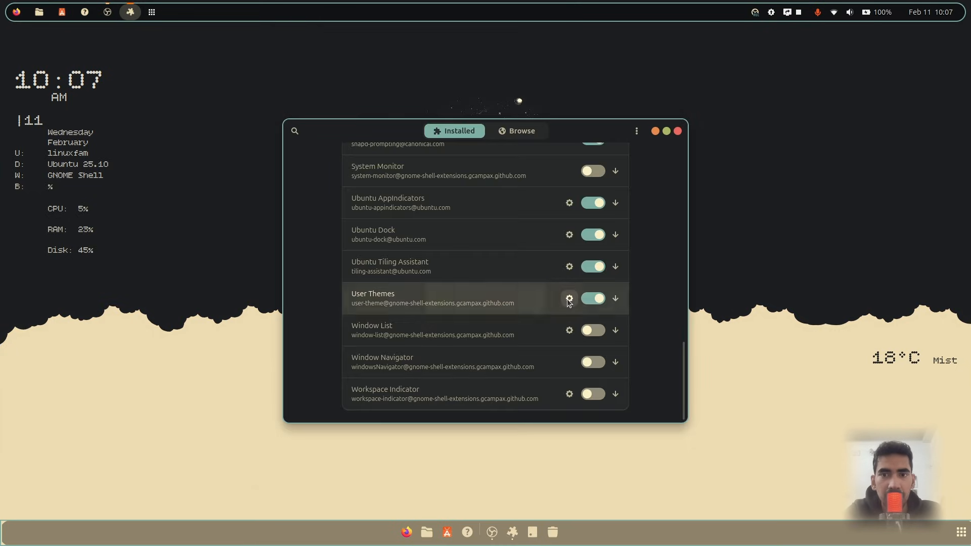
Switch the User Themes shell theme to Gruvbox-BL-MB-Dark and close its settings
click(566, 299)
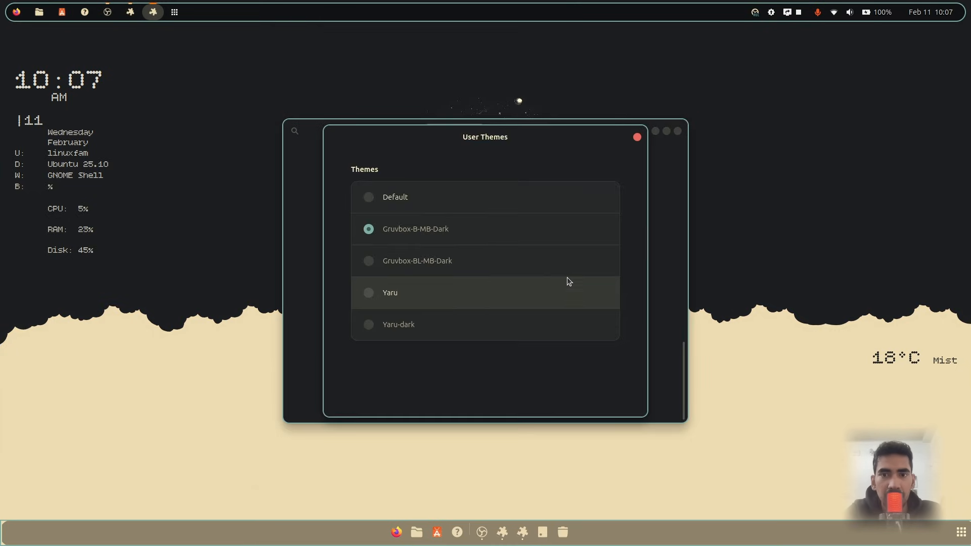
click(451, 256)
click(637, 138)
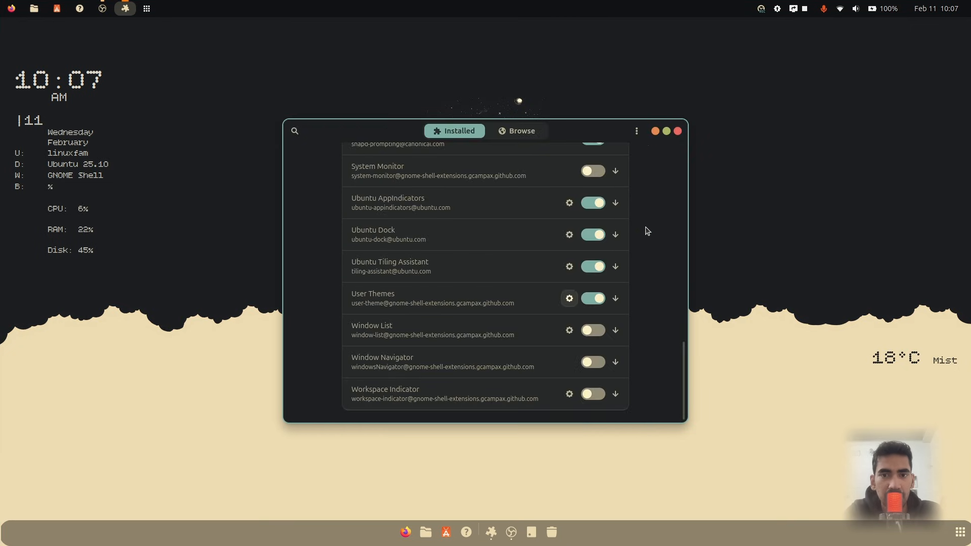
Set the Transparent Top Bar extension's top bar opacity to 0 %
scroll(647, 231, up, 15)
scroll(646, 235, down, 6)
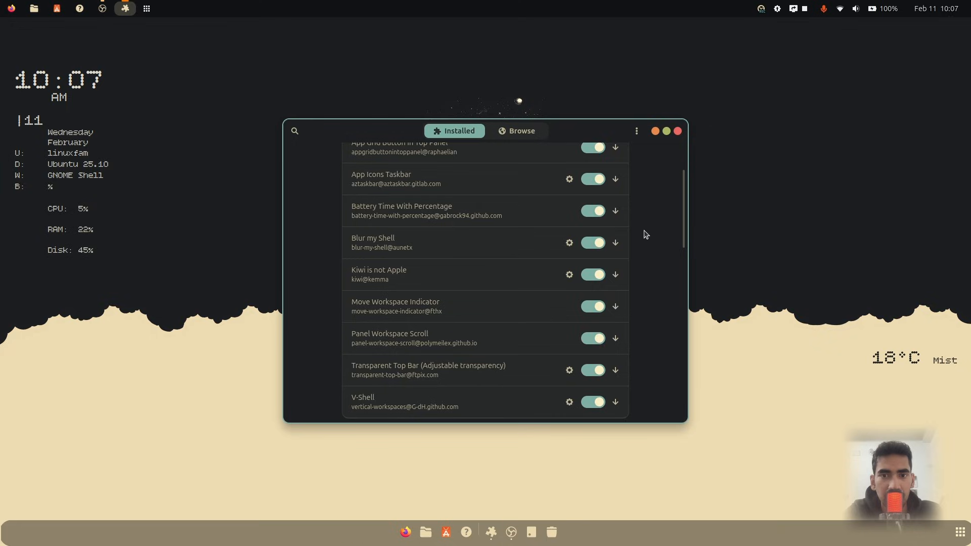
scroll(645, 233, down, 1)
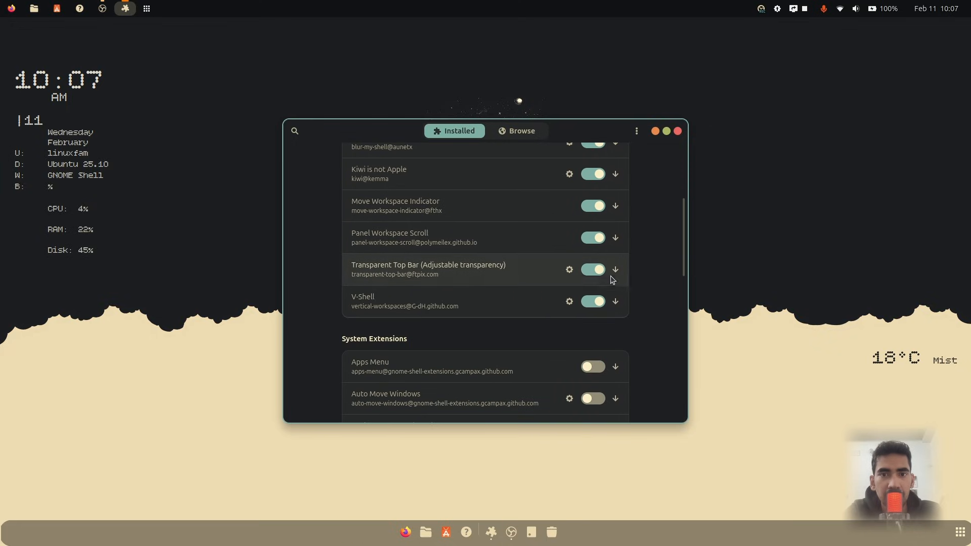
click(569, 271)
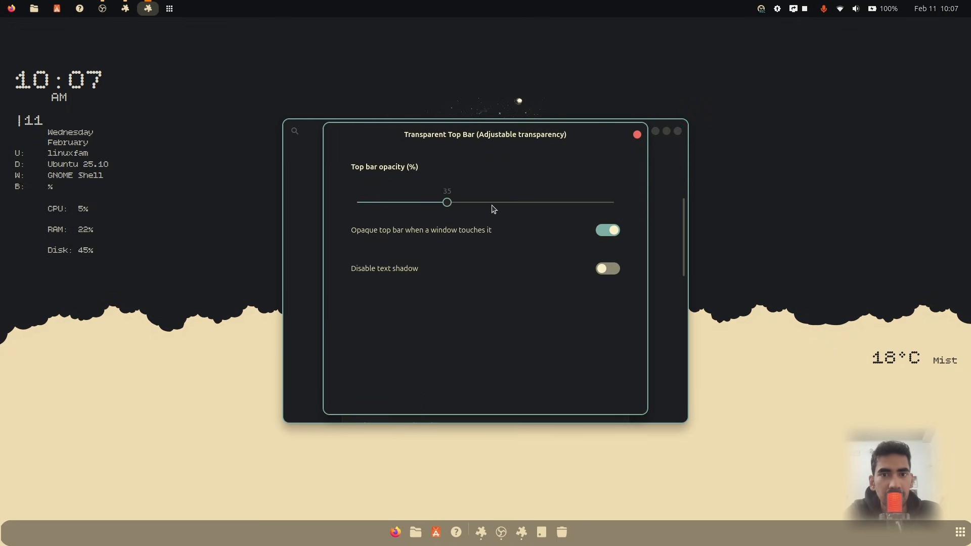
drag(493, 207, 647, 203)
click(421, 204)
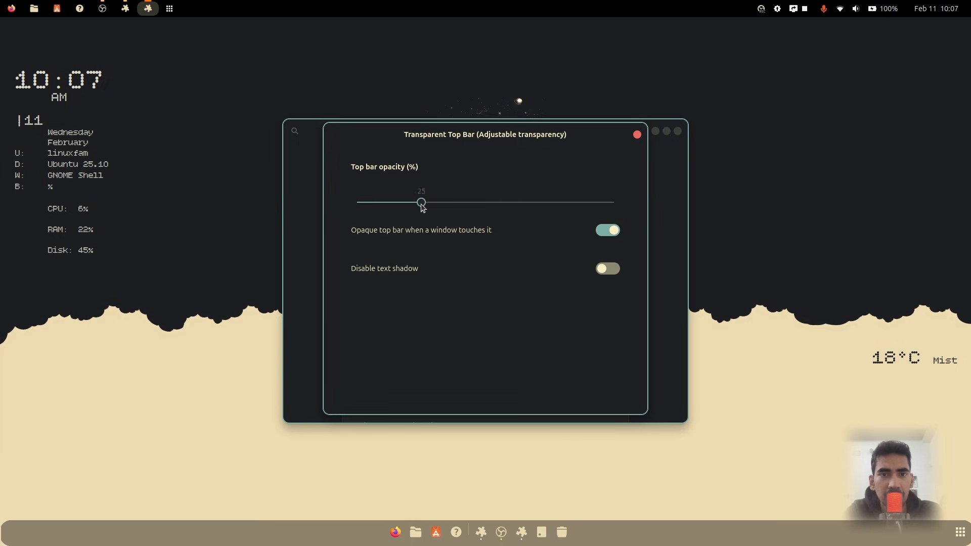
drag(422, 204, 343, 207)
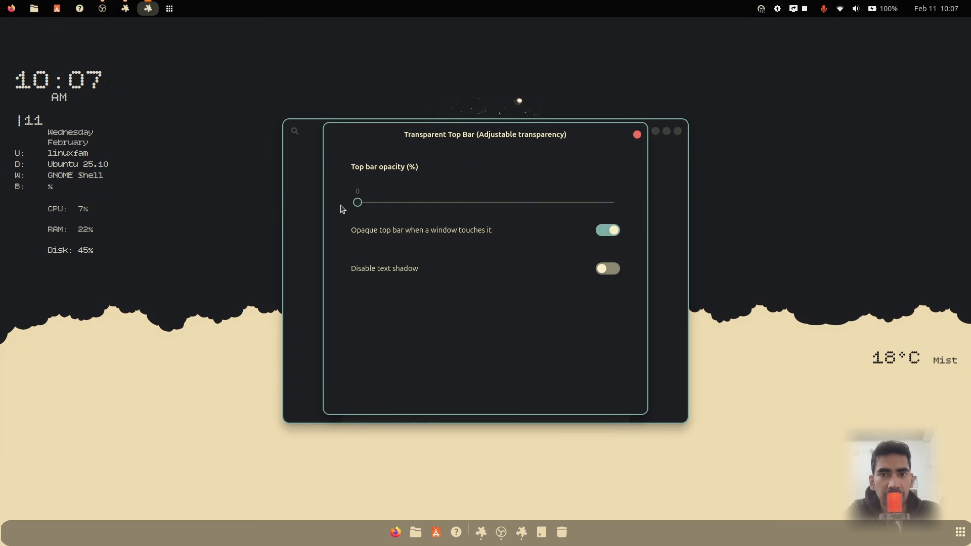
click(637, 135)
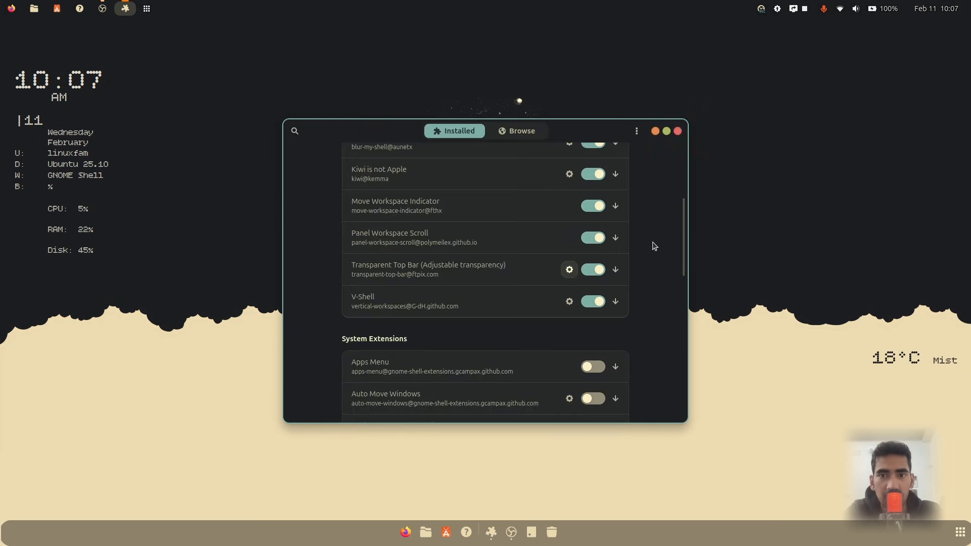
key(super+e)
click(582, 99)
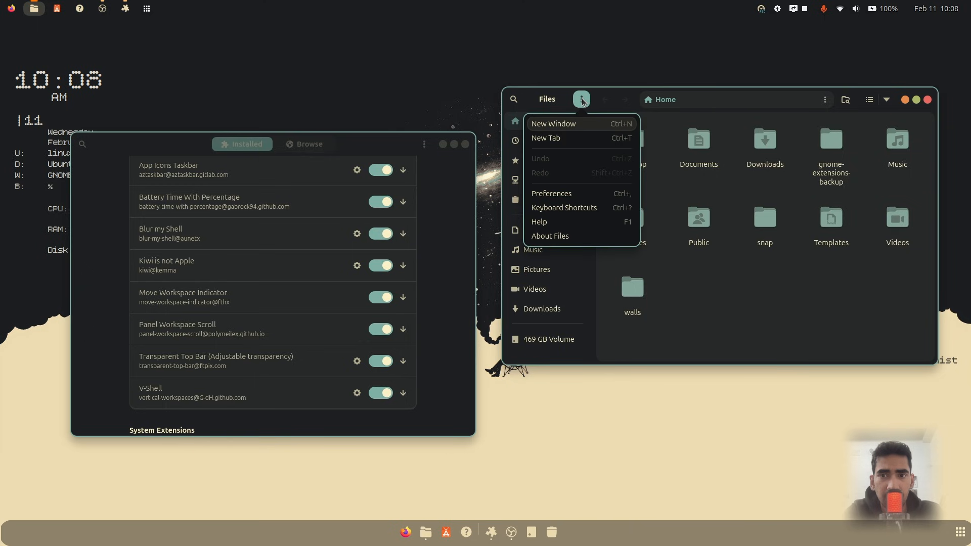
In Menu Editor, change the Firefox launcher's icon to the firefox theme icon and save it
key(super)
text(me)
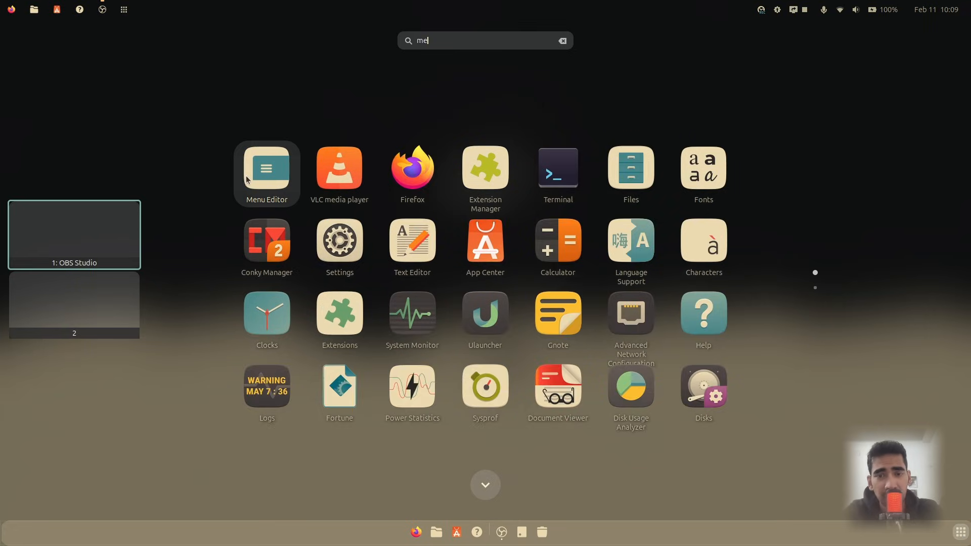
click(246, 179)
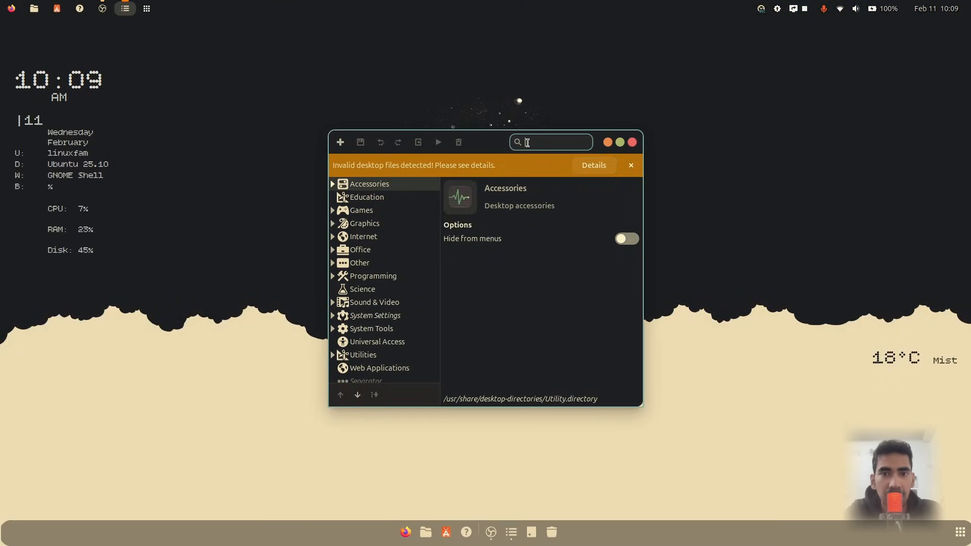
text(firefo)
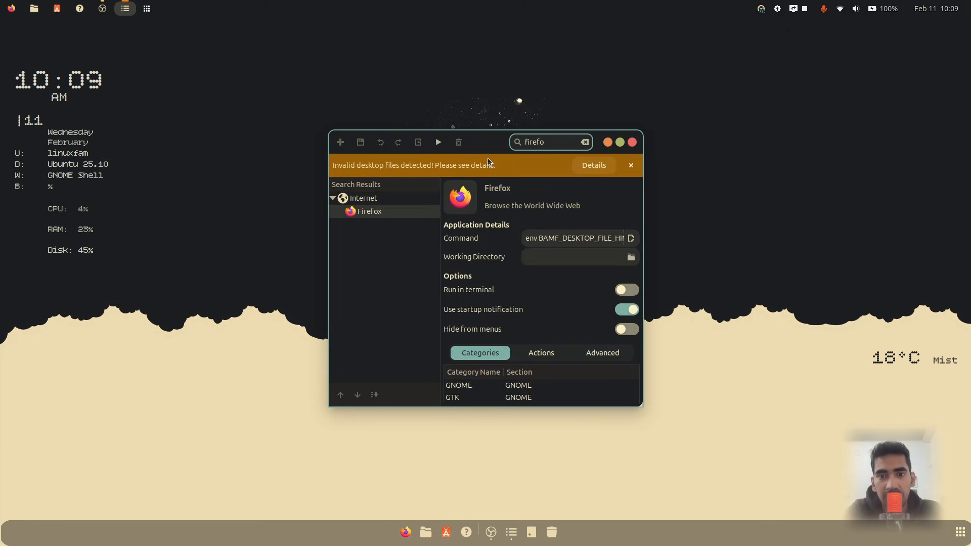
click(460, 198)
click(494, 225)
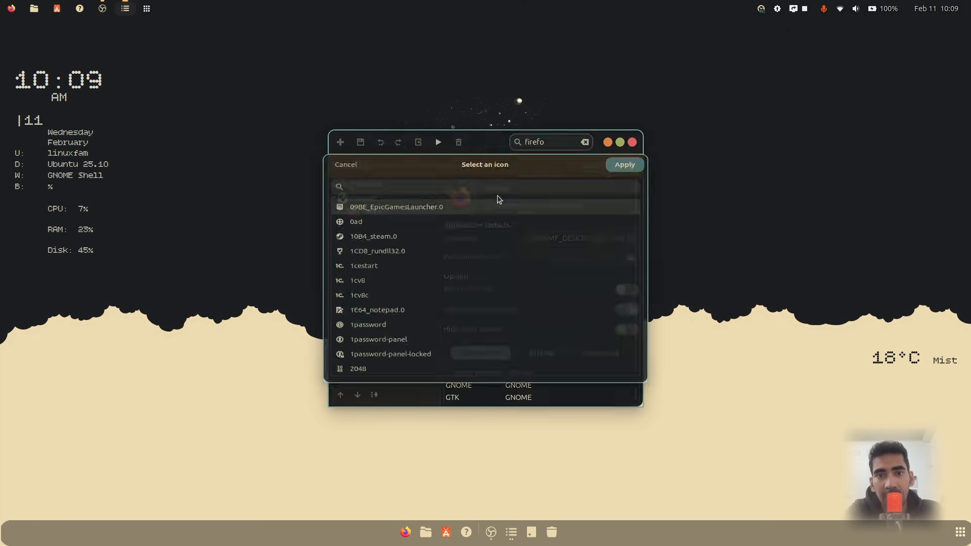
text(f)
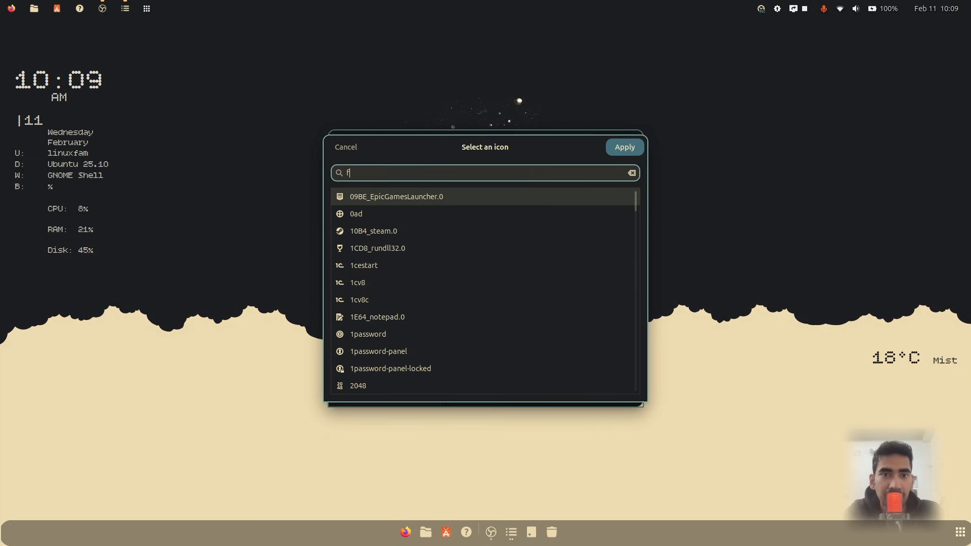
text(irefo)
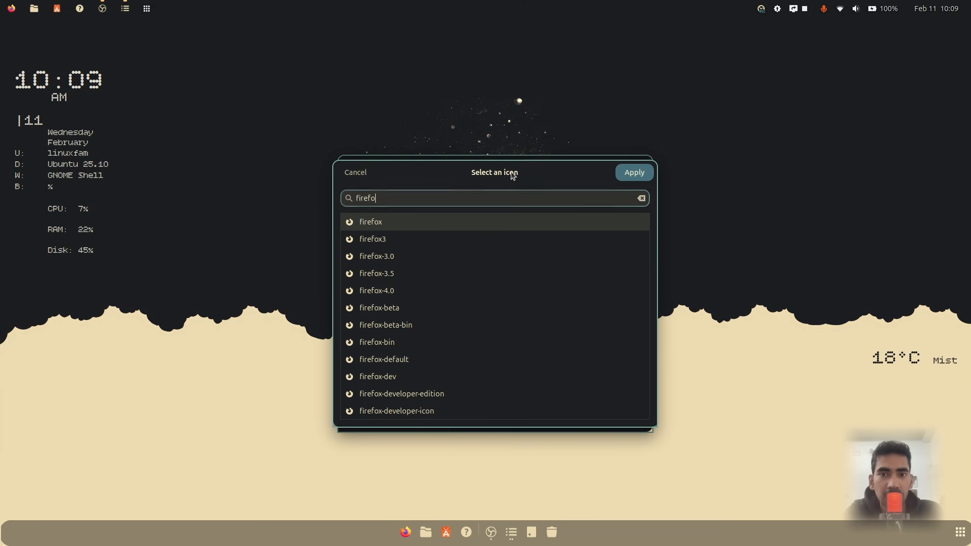
click(410, 220)
click(634, 175)
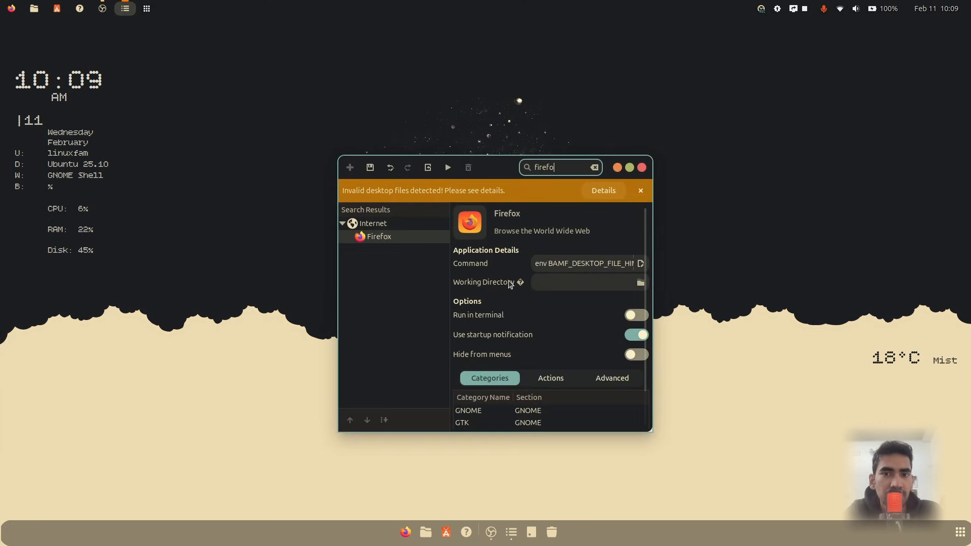
key(ctrl+s)
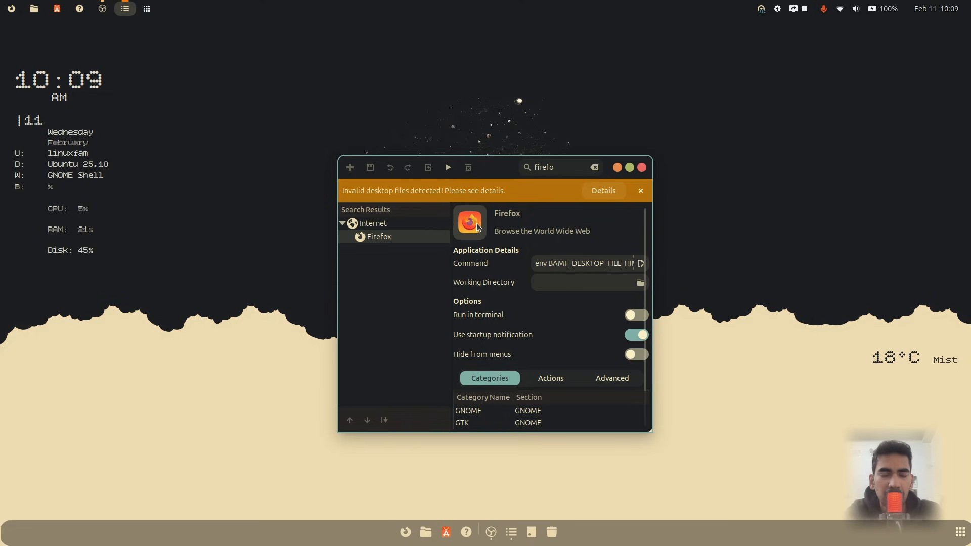
click(595, 168)
text(soft)
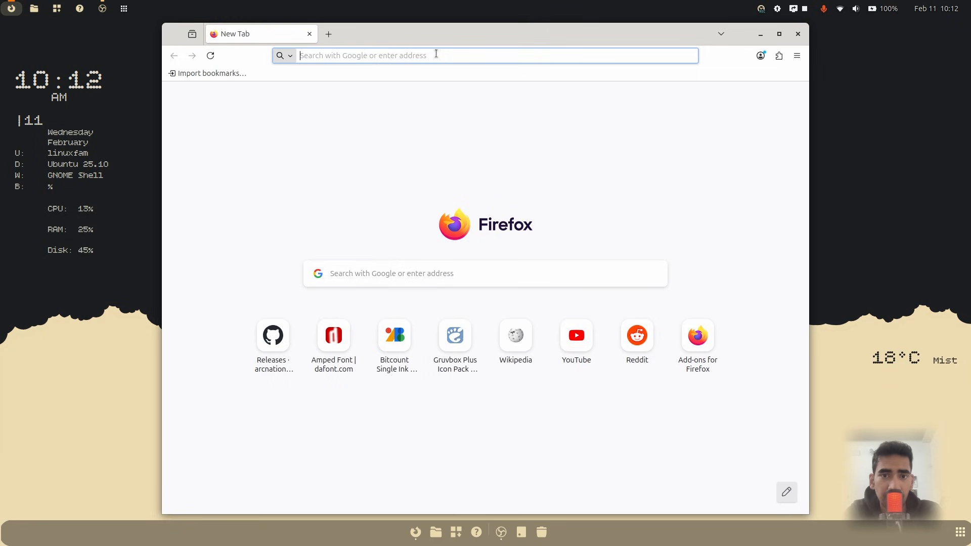
Search the web for gruvbox wallpapers in Firefox
click(435, 54)
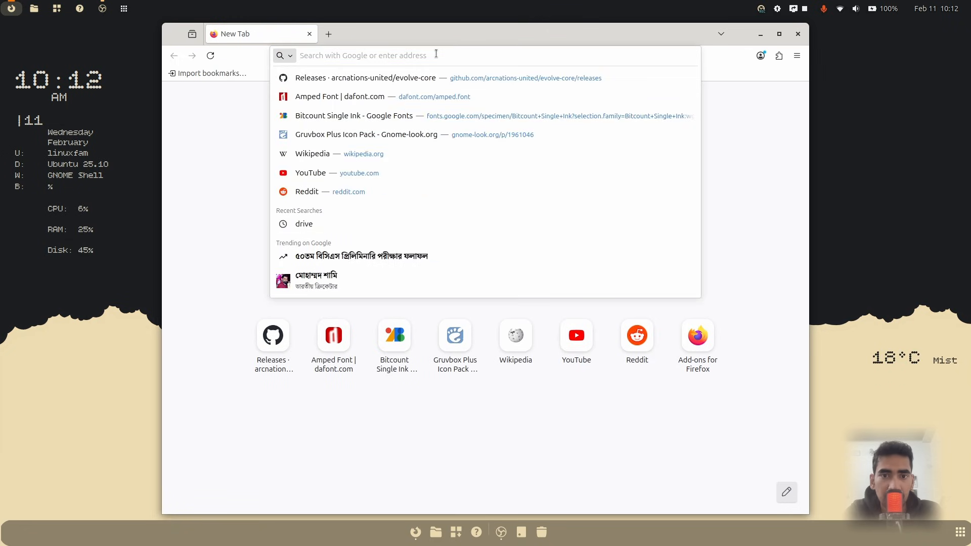
click(243, 119)
click(320, 55)
text(gruvbox)
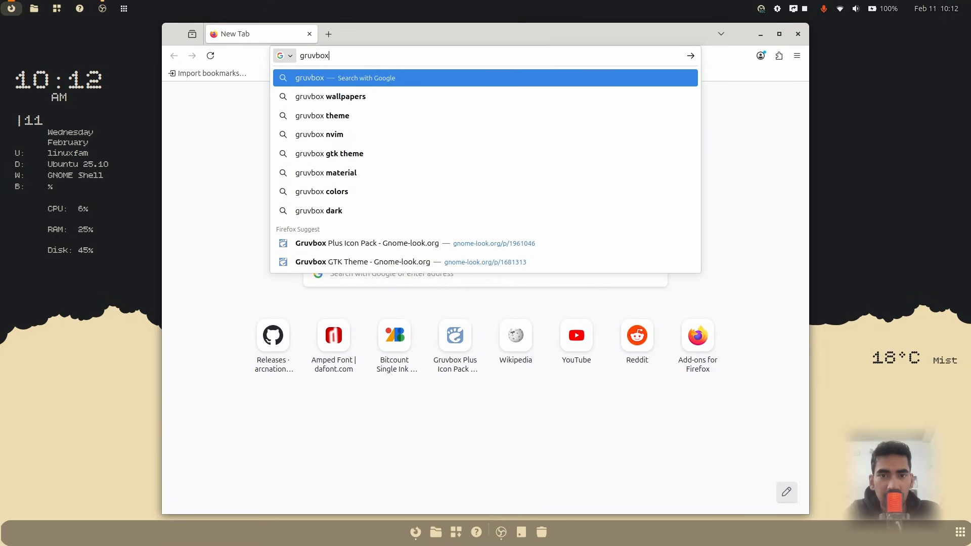
text( wallpapers)
key(Return)
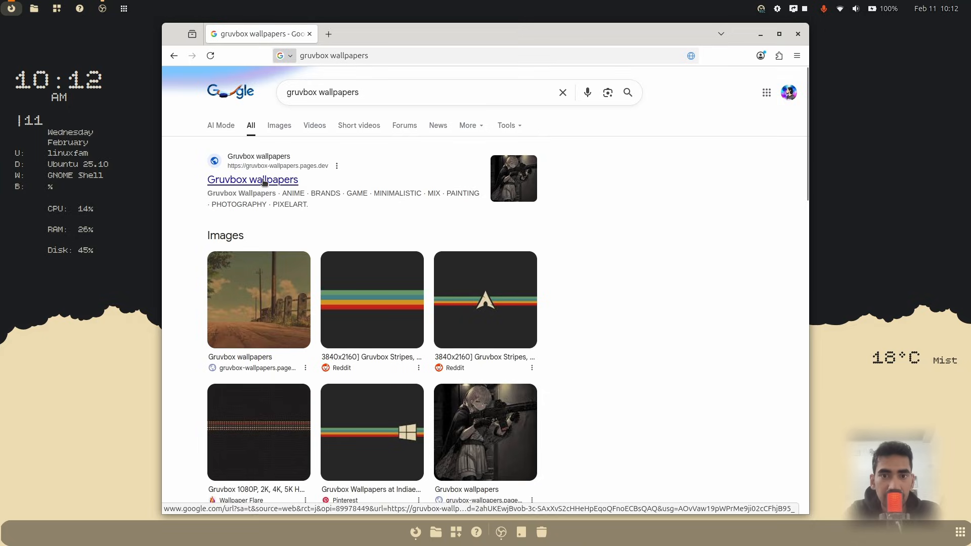
Open the Gruvbox wallpapers site in a new tab and save a wallpaper image from the Minimalistic section
right_click(264, 182)
click(283, 190)
click(372, 34)
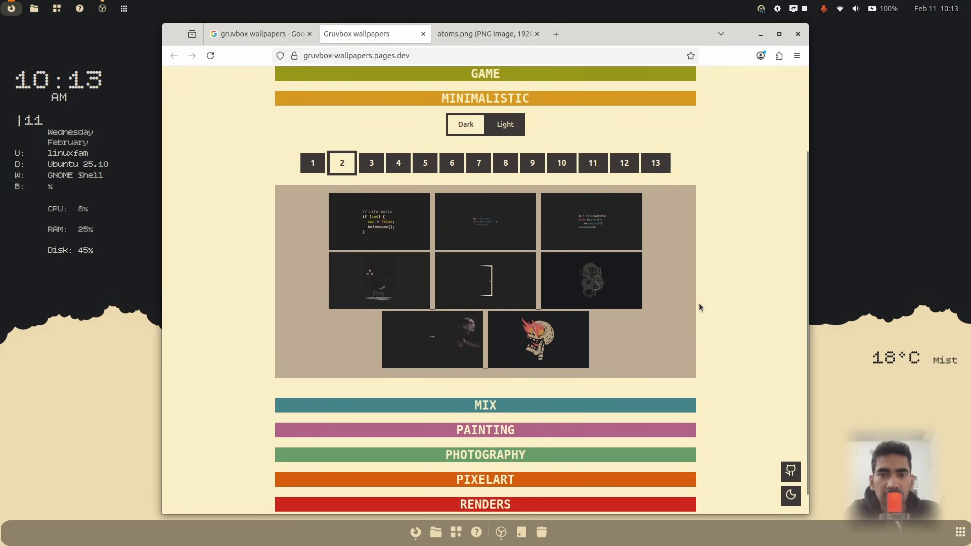
right_click(532, 308)
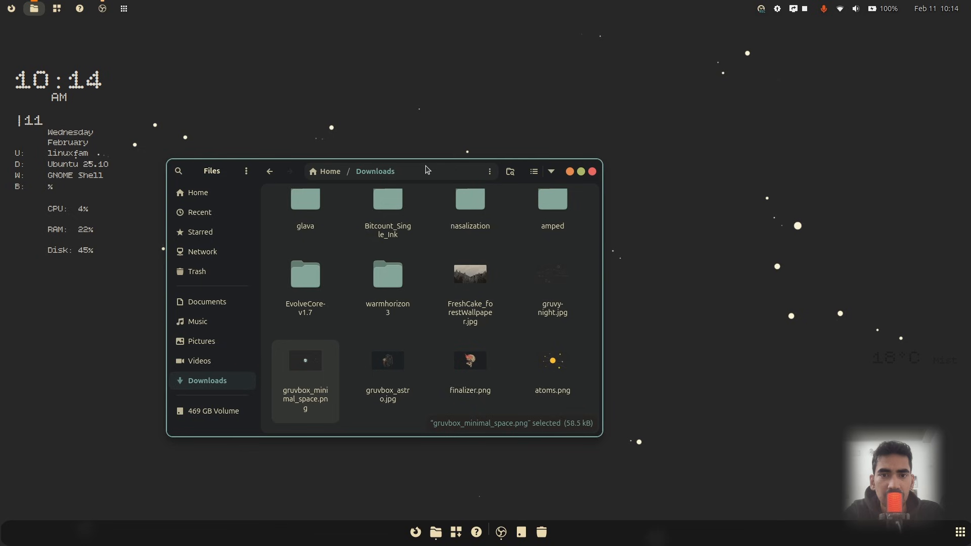
Set gruvbox_astro.jpg from Downloads as the desktop background
right_click(400, 357)
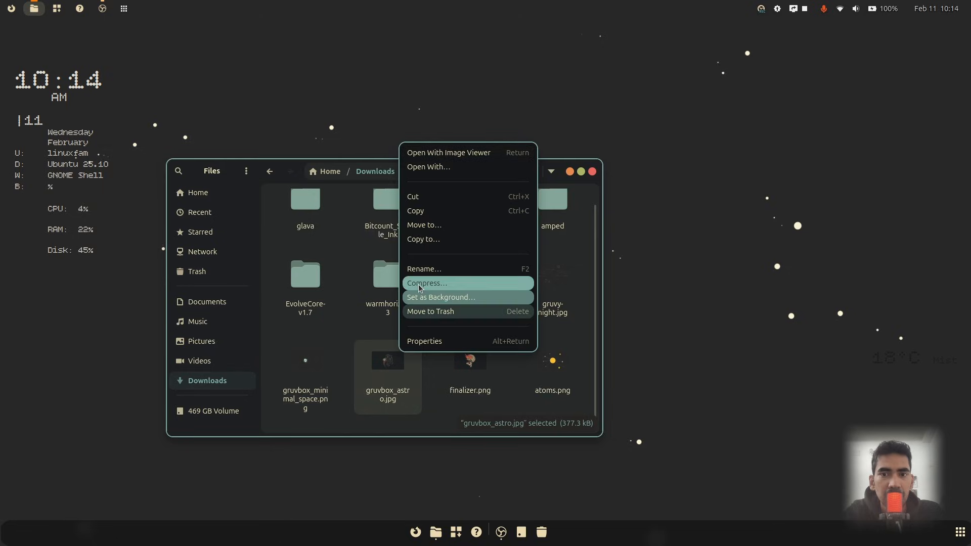
click(464, 302)
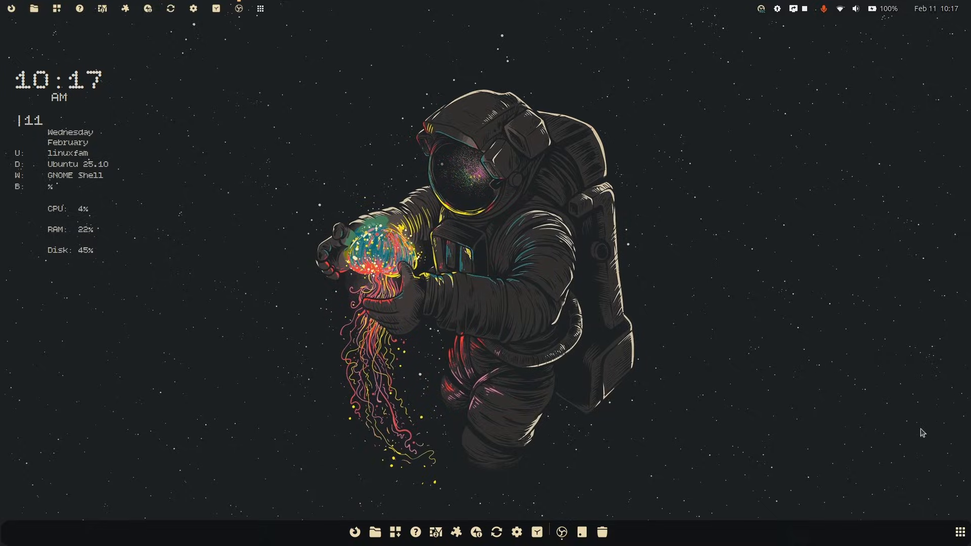
Open Extension Manager and turn off Show Favorite Apps in the App Icons Taskbar extension's settings
click(960, 532)
text(ex)
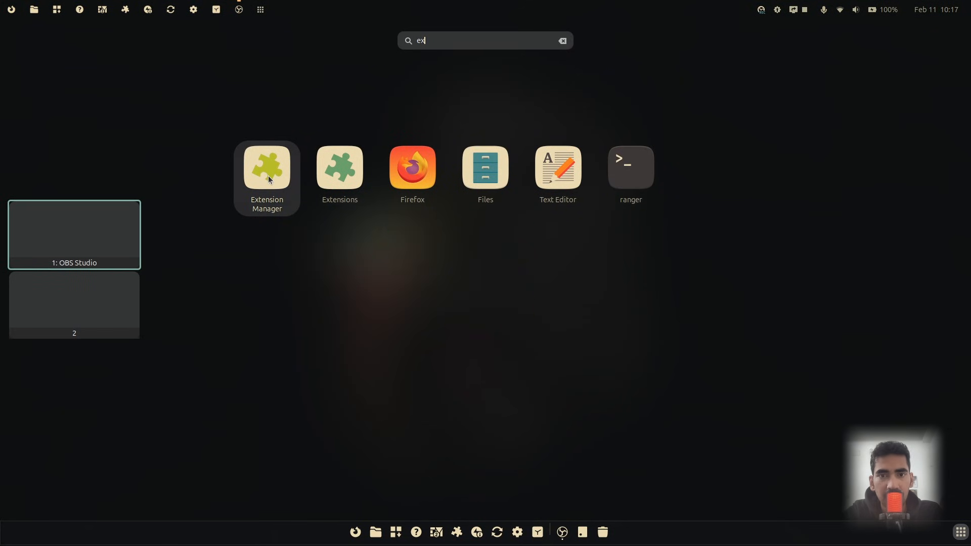
click(270, 179)
click(568, 266)
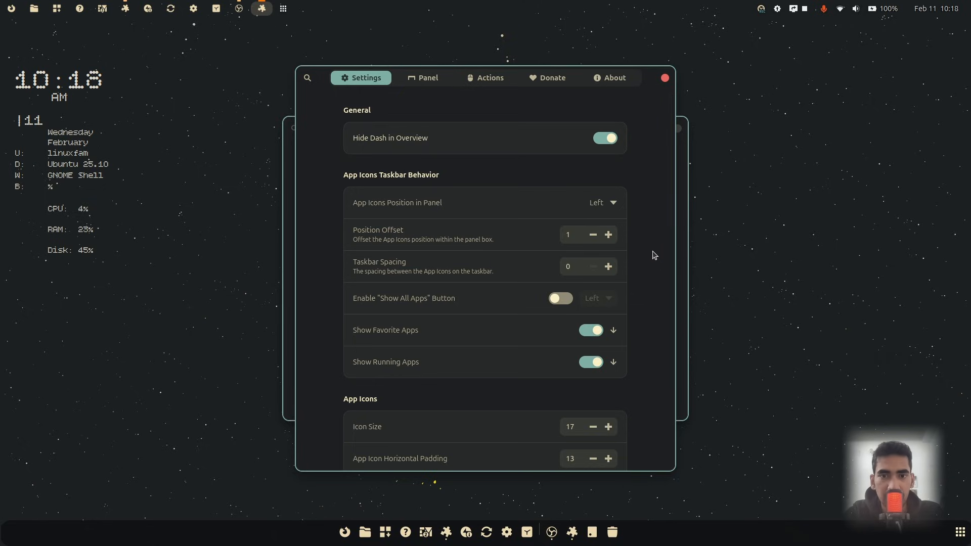
scroll(654, 256, down, 2)
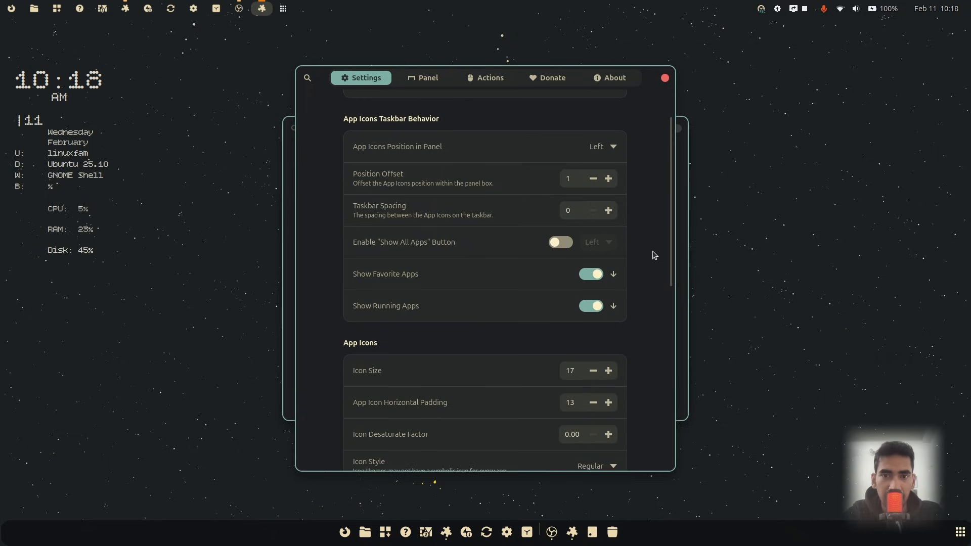
click(593, 274)
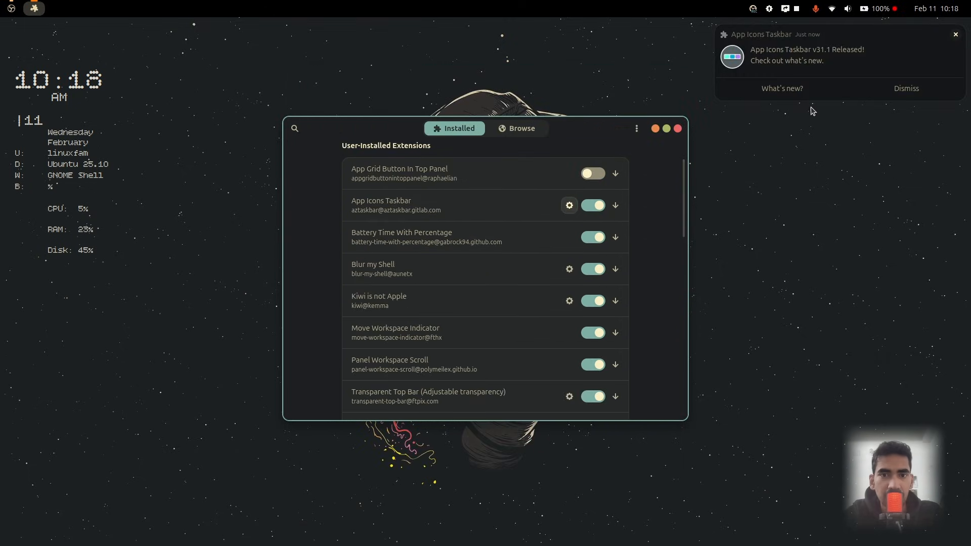
Open the Ubuntu Dock extension's settings and disable panel mode extending the dock to the screen edge
click(880, 97)
scroll(636, 314, down, 10)
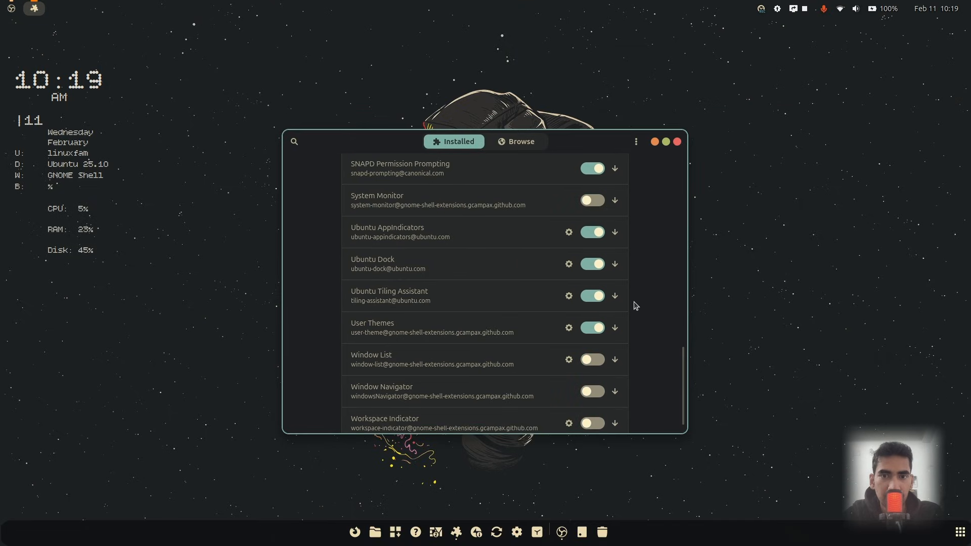
click(569, 264)
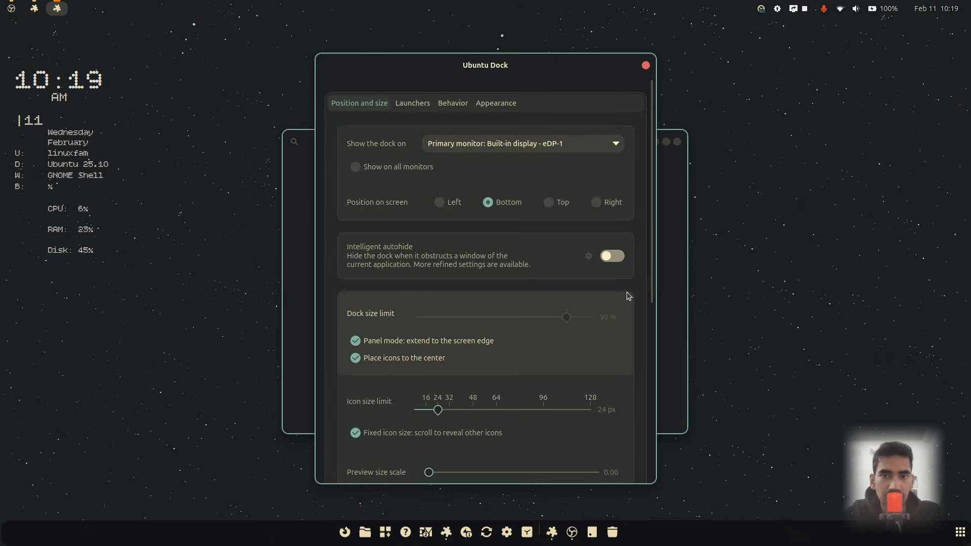
scroll(620, 282, down, 3)
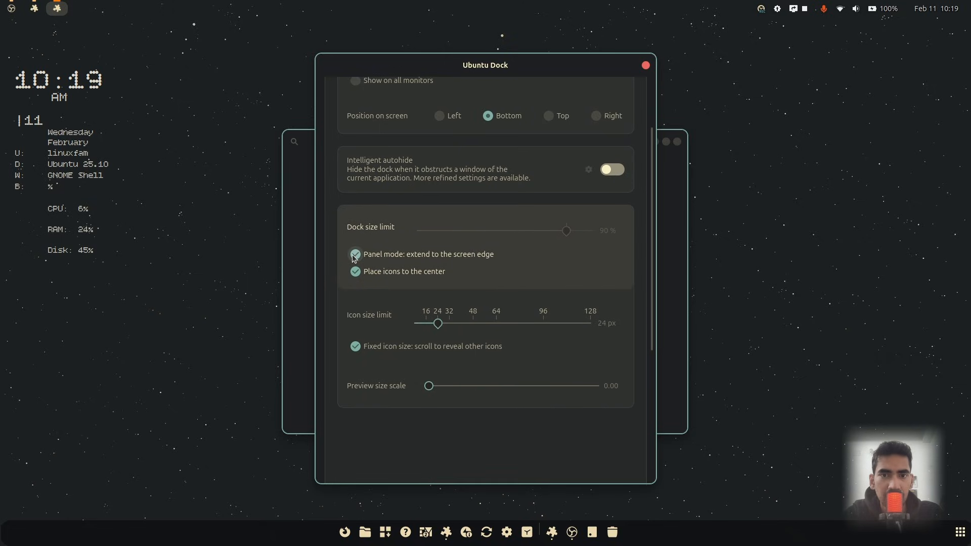
click(353, 256)
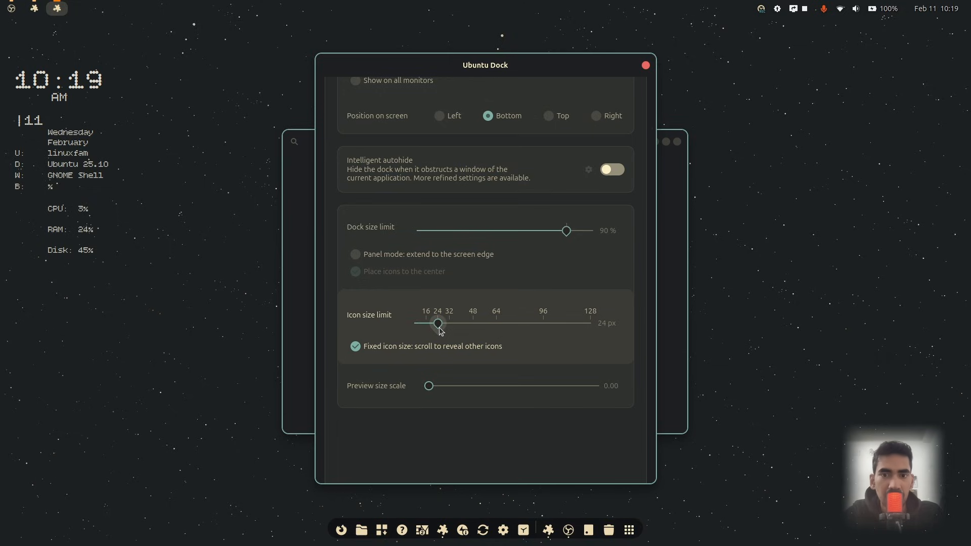
Set the Ubuntu Dock icon size limit to about 37 px
drag(440, 332, 451, 326)
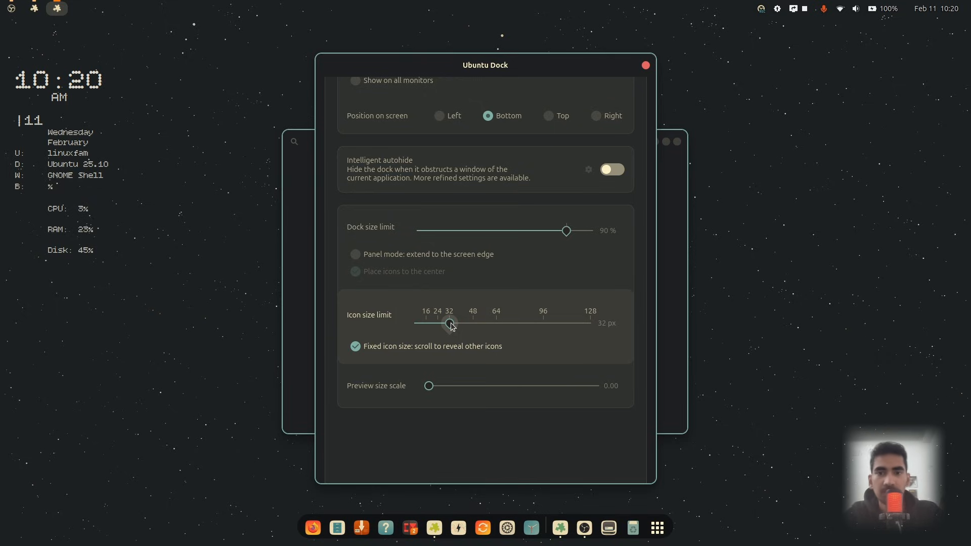
drag(451, 326, 465, 327)
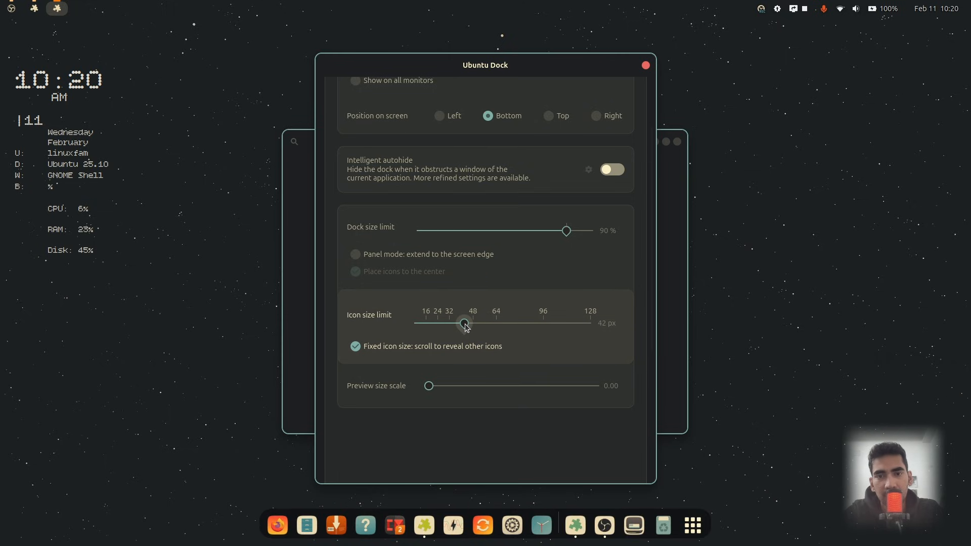
drag(465, 326, 458, 326)
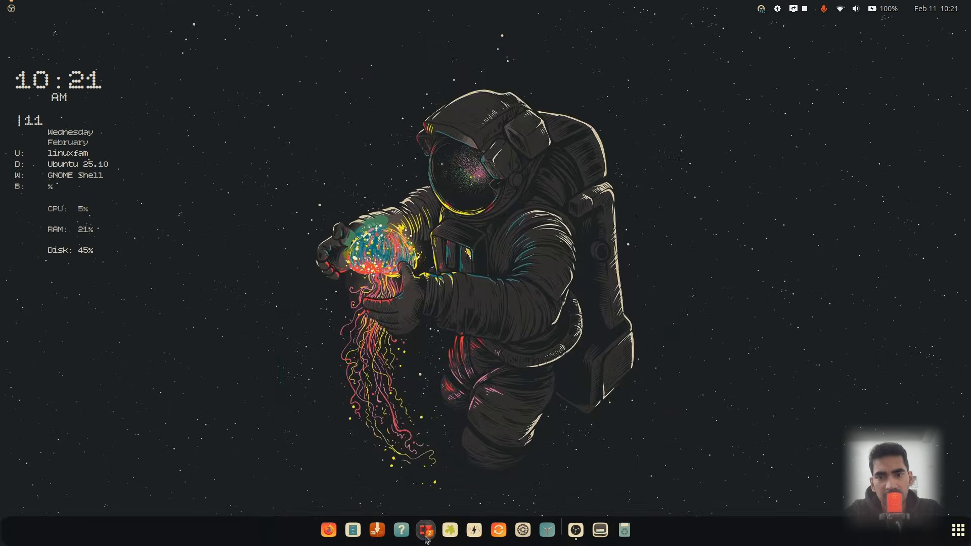
From Conky Manager, open the weather widget's folder and open weather.conf in Text Editor
click(426, 531)
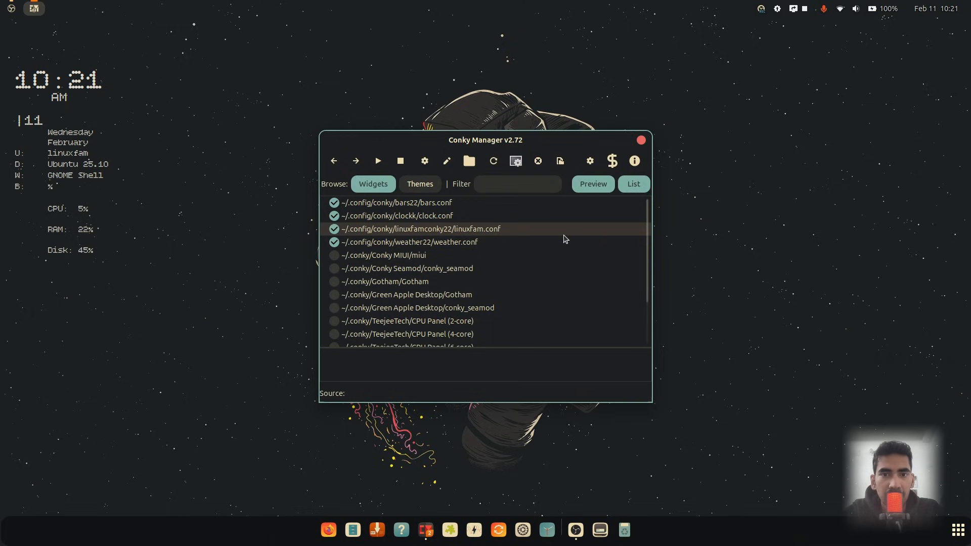
click(450, 249)
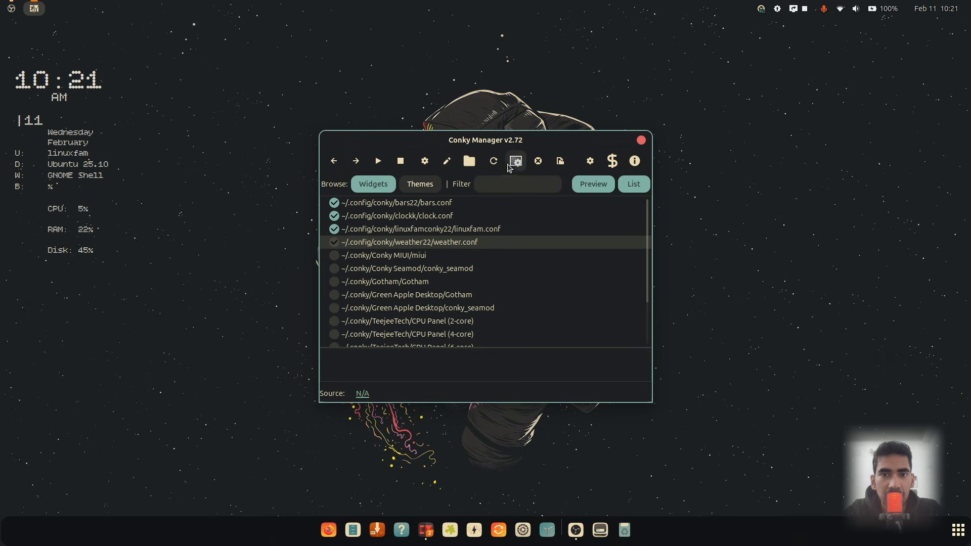
click(476, 164)
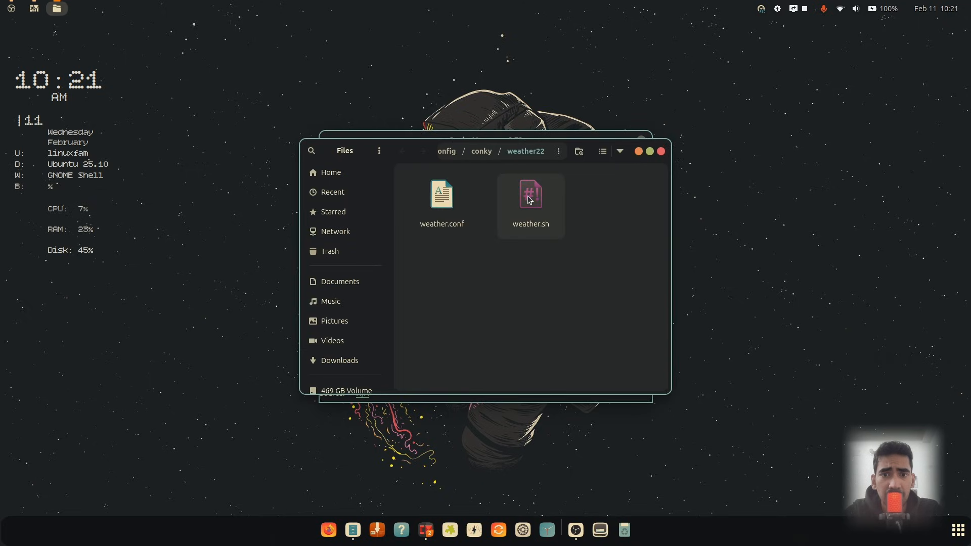
right_click(436, 203)
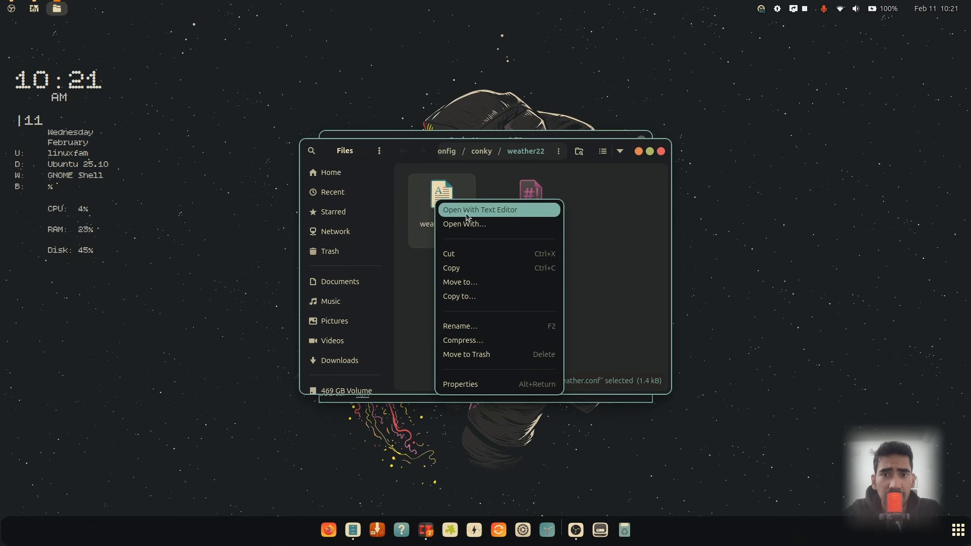
click(493, 211)
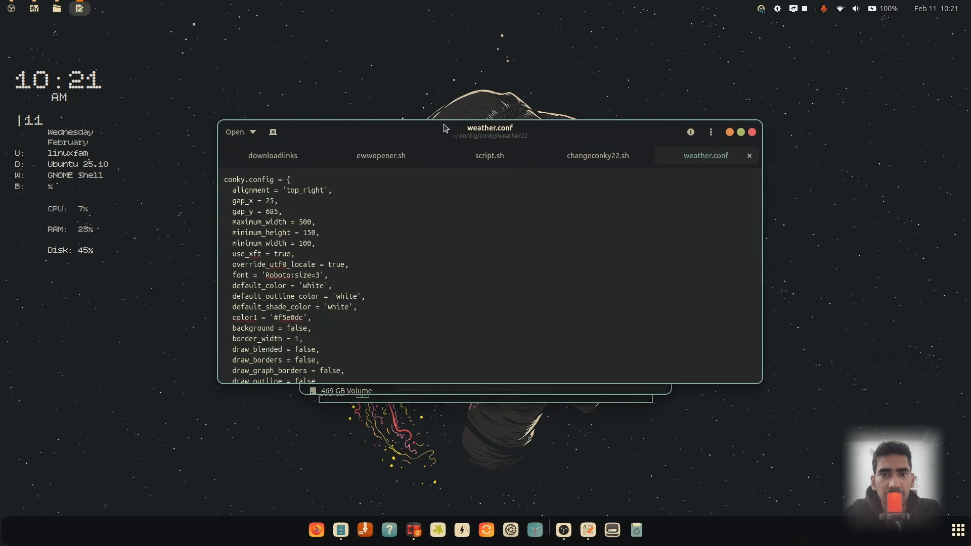
Close the other open tabs in the text editor, keeping only weather.conf
scroll(501, 265, down, 2)
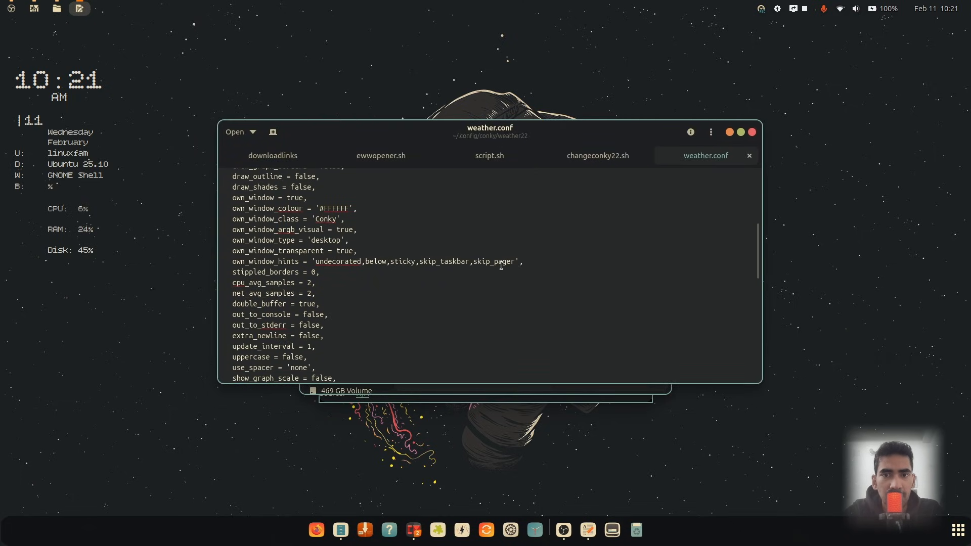
scroll(512, 260, up, 4)
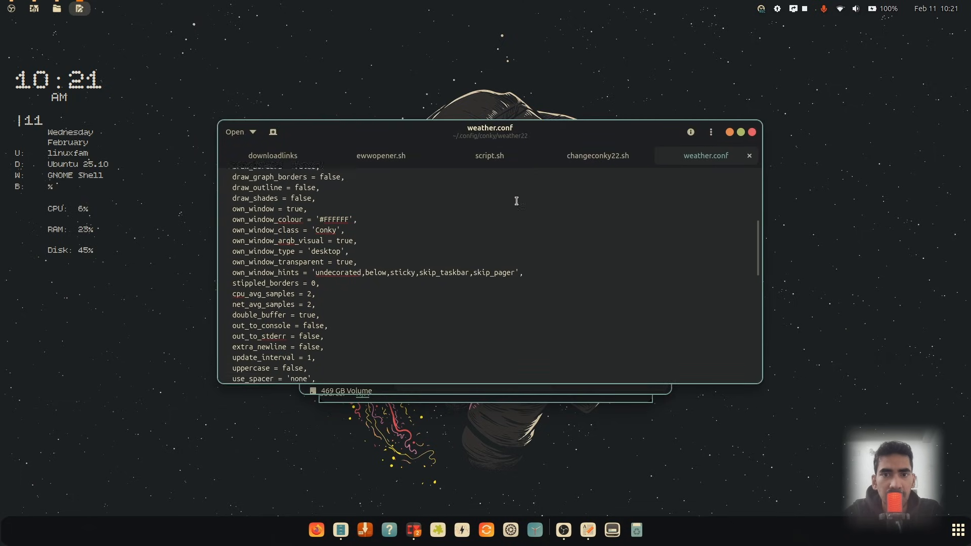
click(314, 156)
click(314, 156)
click(315, 157)
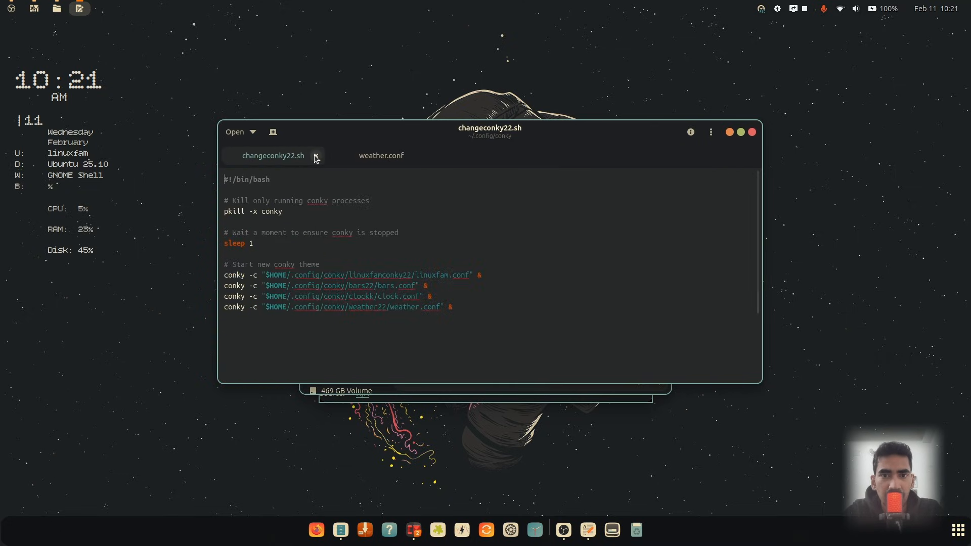
click(316, 156)
Set both text colour values in weather.conf's conky.text section to #FFFFFF
scroll(441, 255, down, 4)
scroll(441, 255, down, 4)
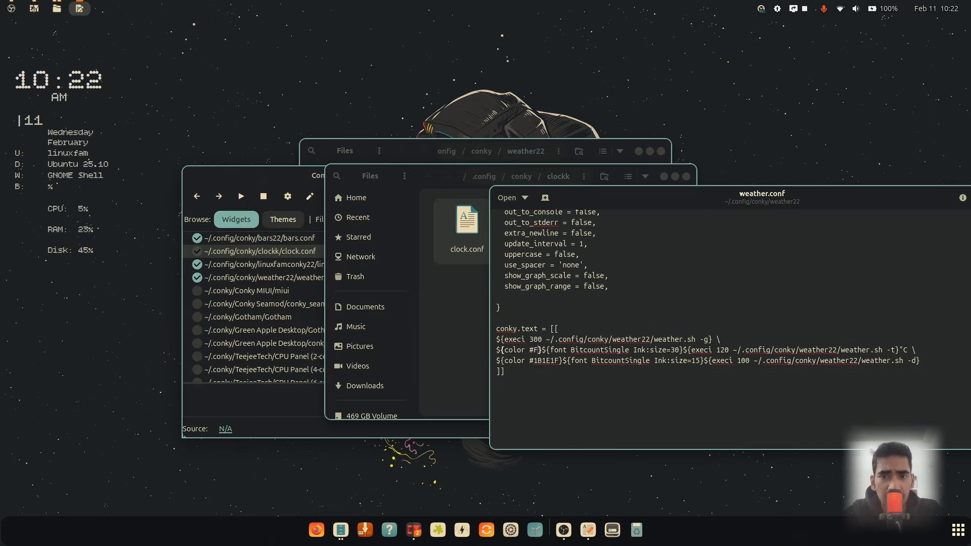
text(FFFFFF)
double_click(551, 358)
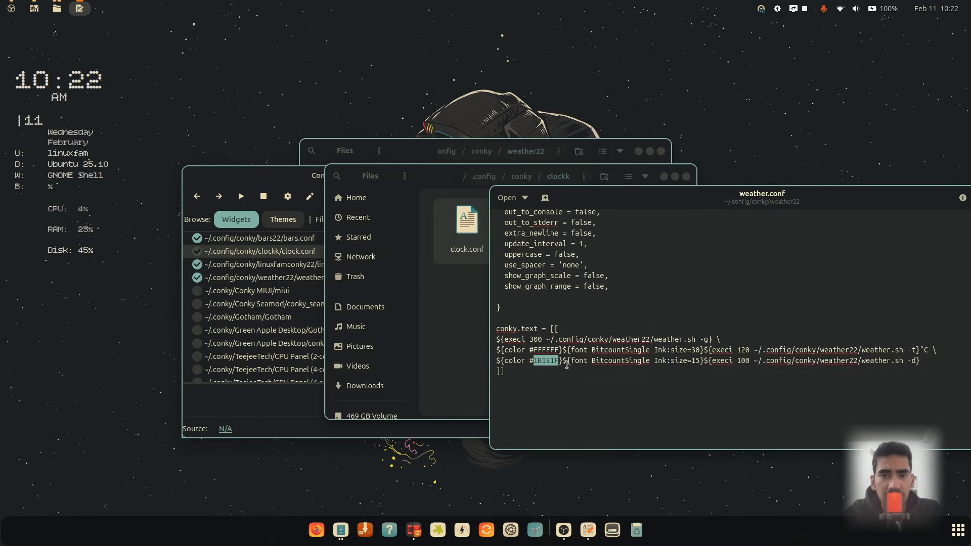
text(FFFFFF)
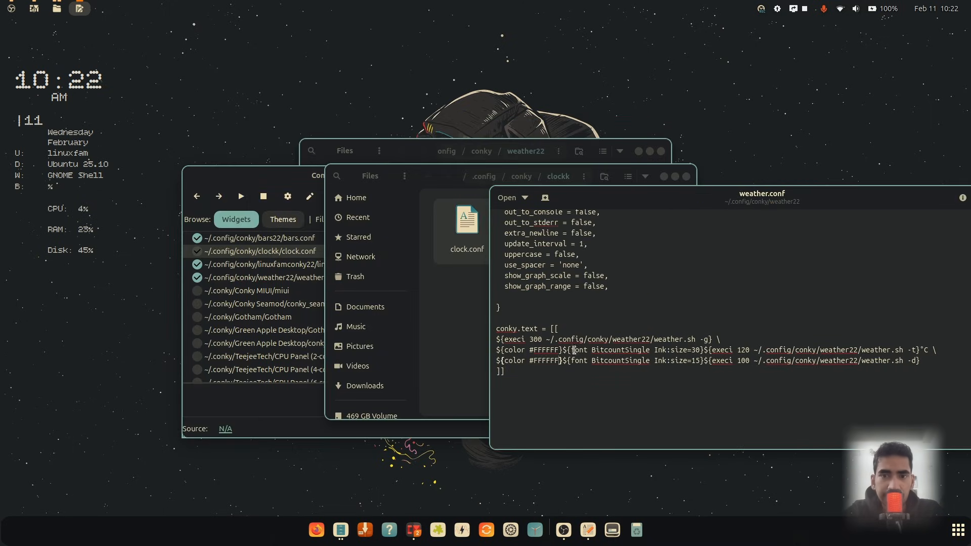
Replace both text colours in weather.conf with the pasted #FBF1C7 and save the file
drag(762, 203, 460, 191)
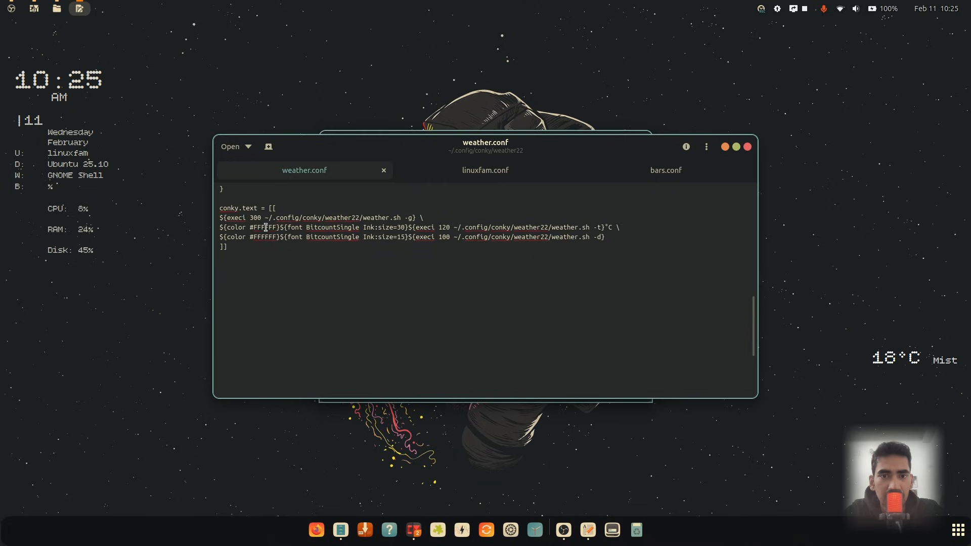
double_click(265, 227)
text(FBF1C7)
double_click(265, 237)
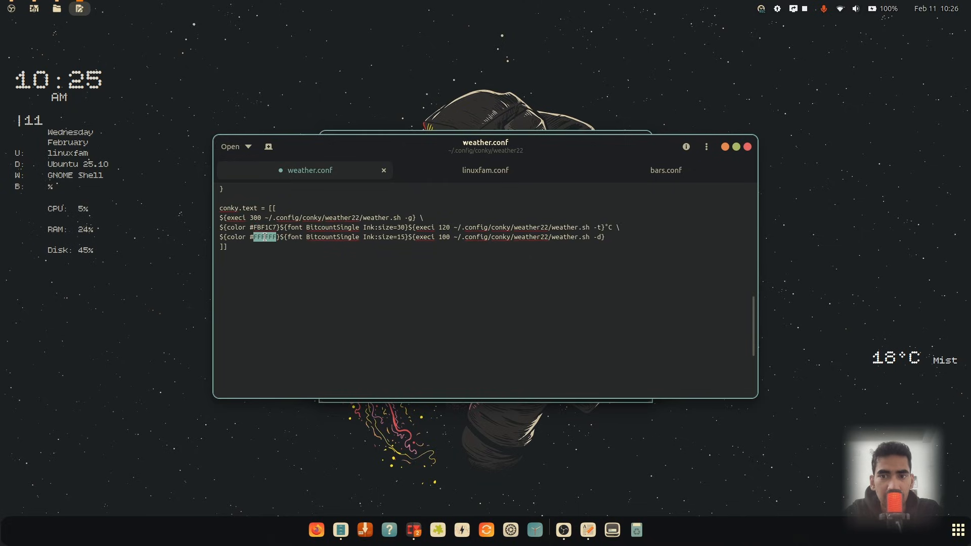
text(FBF1C7)
key(ctrl+s)
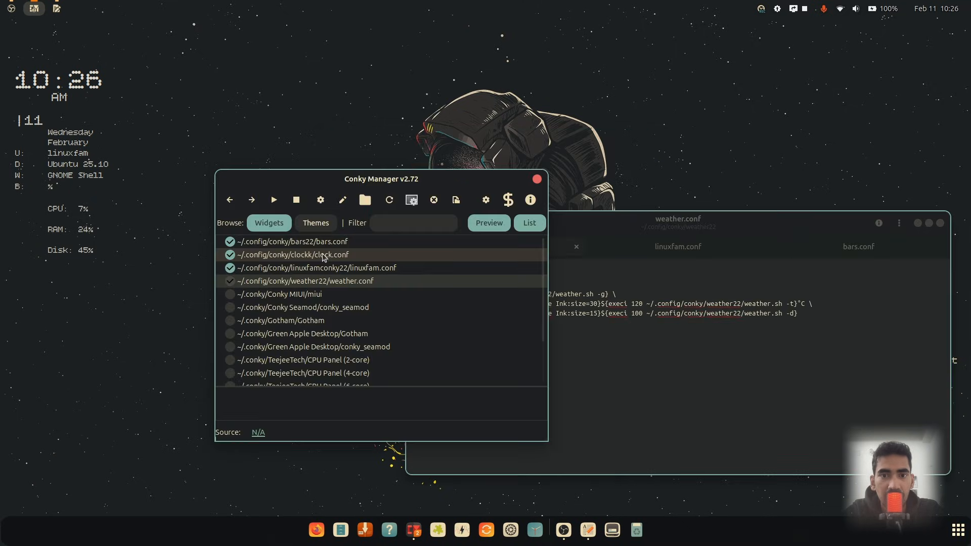
Open the clock widget's folder from Conky Manager and open clock.conf in Text Editor
click(324, 257)
click(365, 199)
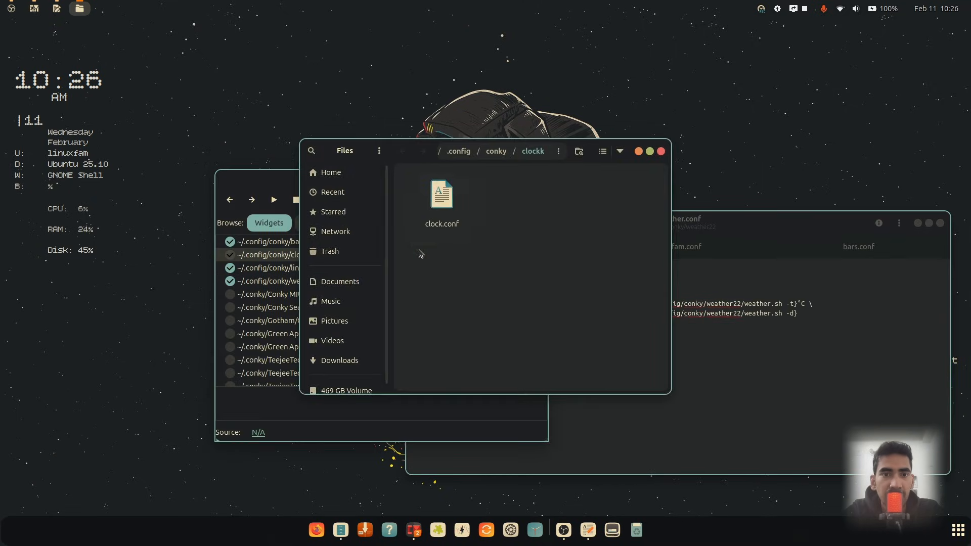
double_click(438, 208)
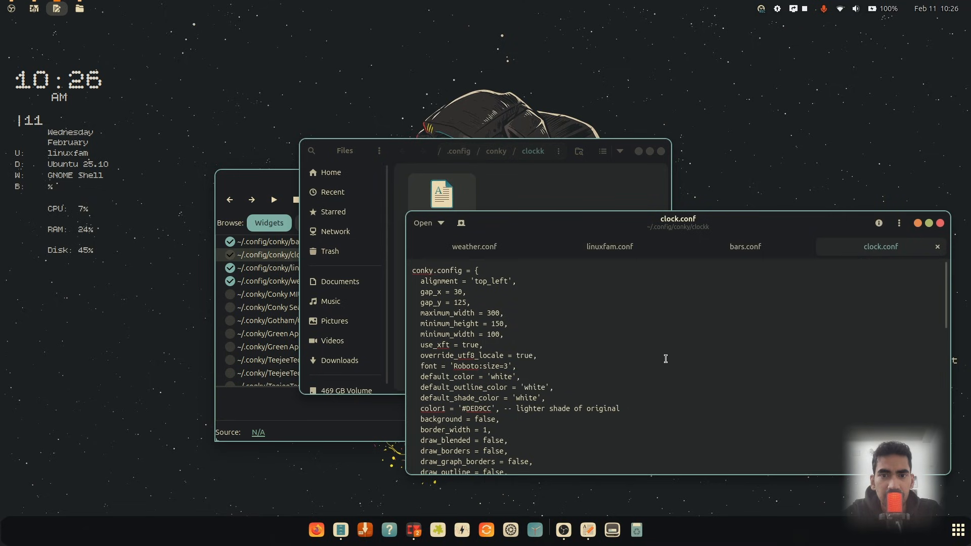
Insert a ${color #FBF1C7} tag before the font on the clock's first text line in clock.conf and save the file
scroll(665, 359, down, 5)
scroll(666, 358, down, 6)
scroll(667, 360, up, 7)
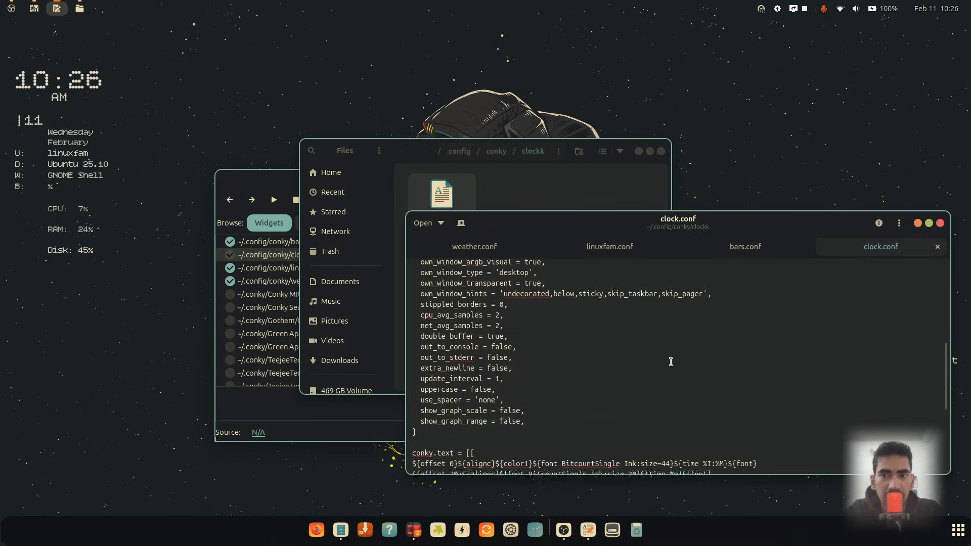
scroll(670, 361, up, 5)
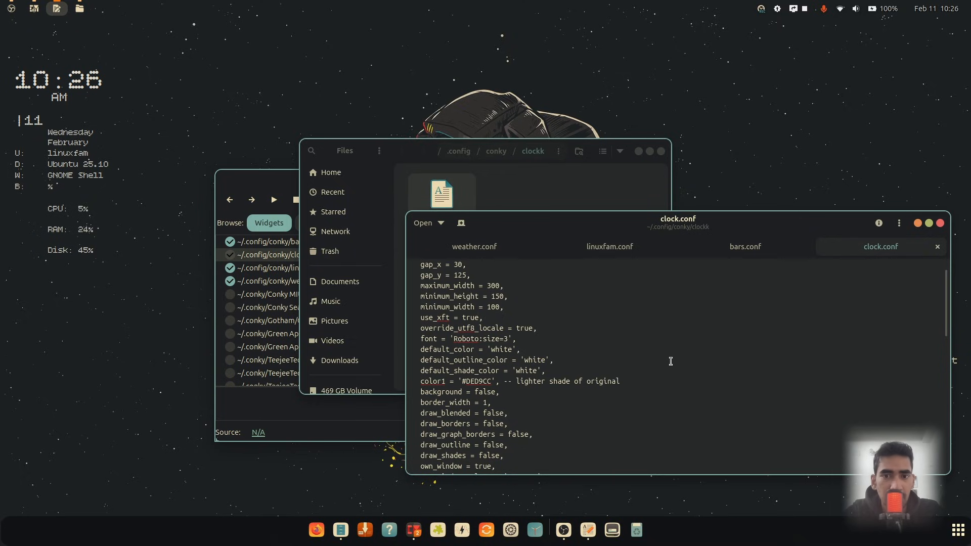
scroll(671, 361, up, 1)
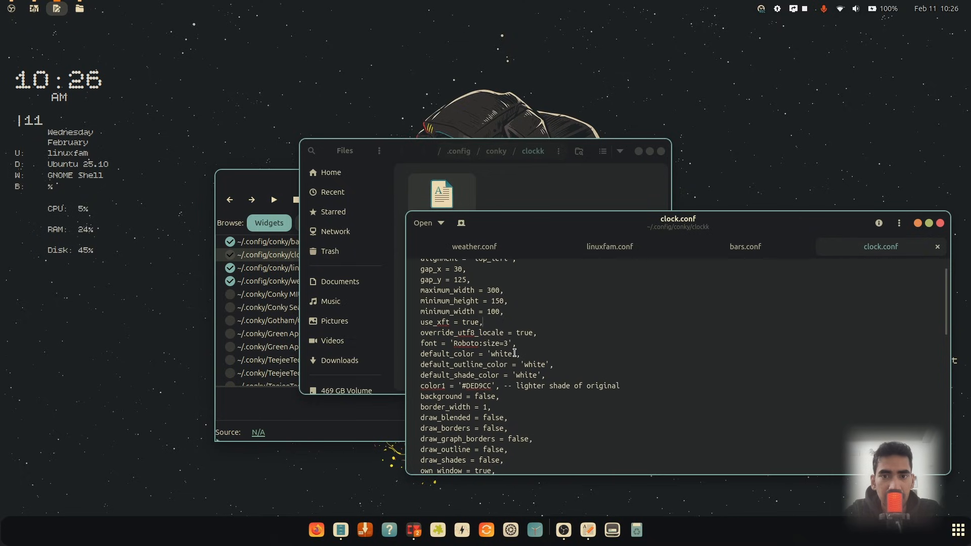
drag(516, 353, 498, 354)
drag(498, 353, 485, 354)
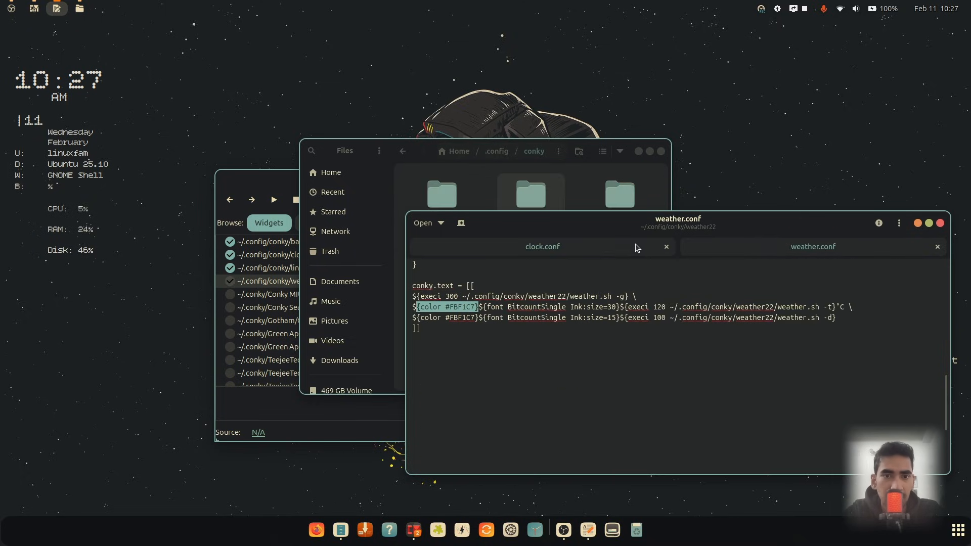
click(604, 247)
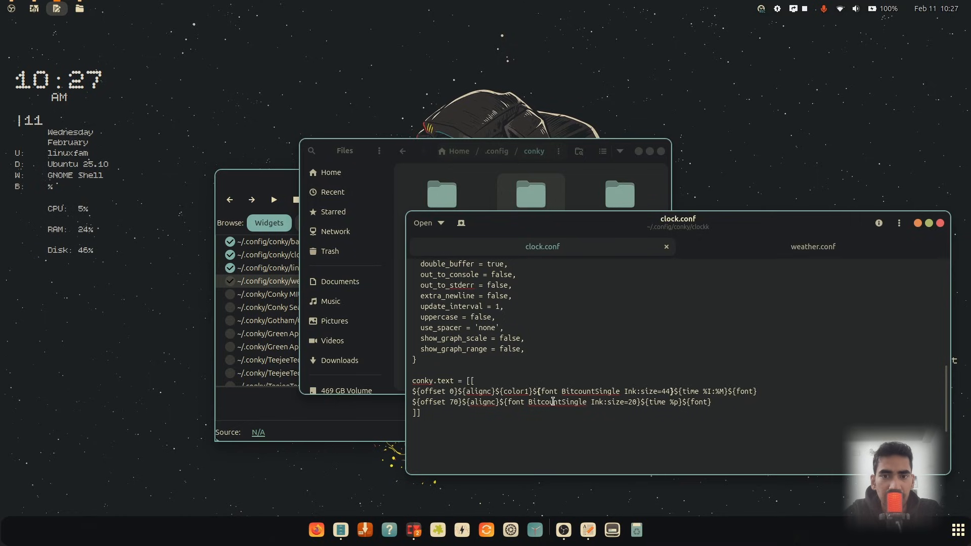
text({color #FBF1C7})
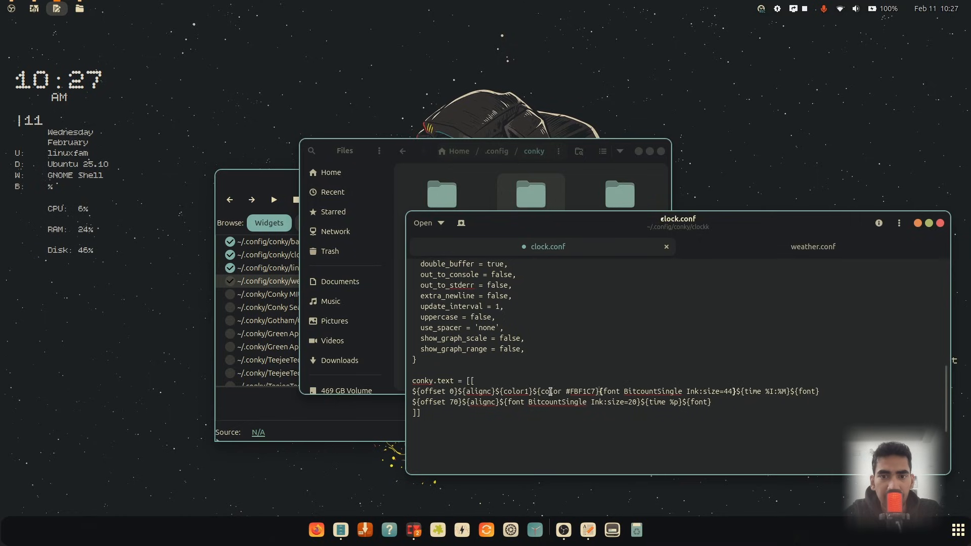
drag(537, 393, 531, 392)
key(ctrl+c)
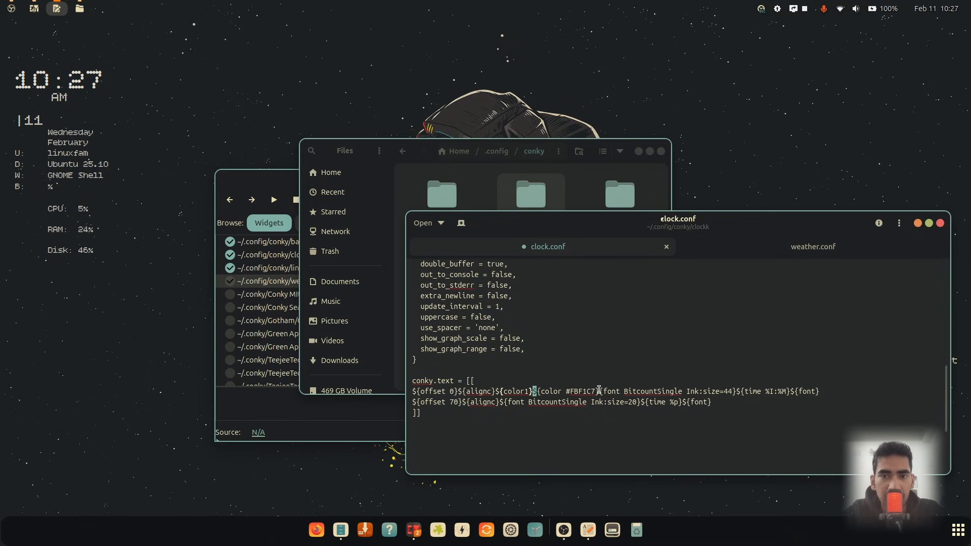
click(599, 392)
key(ctrl+v)
key(ctrl+s)
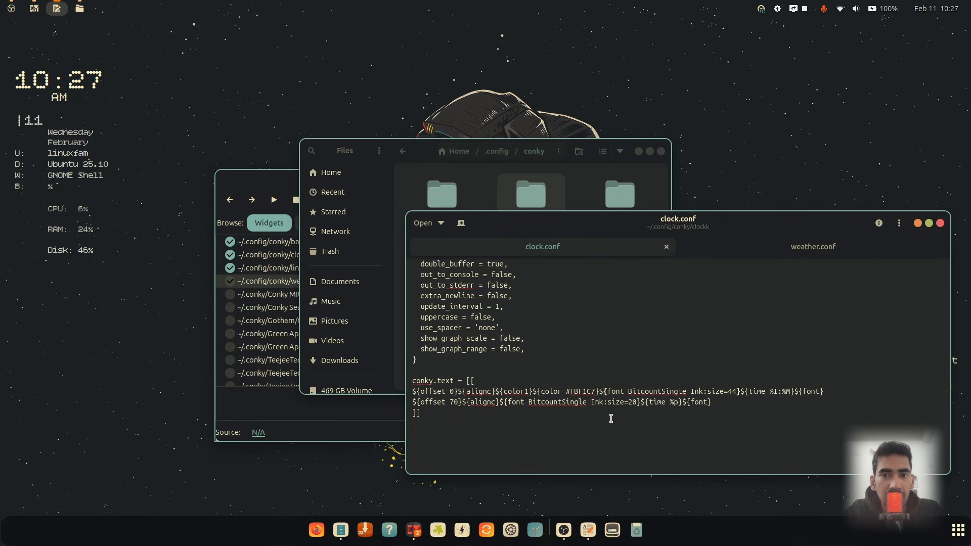
Open Terminal from the activities search and pin it to the dock
drag(603, 391, 535, 391)
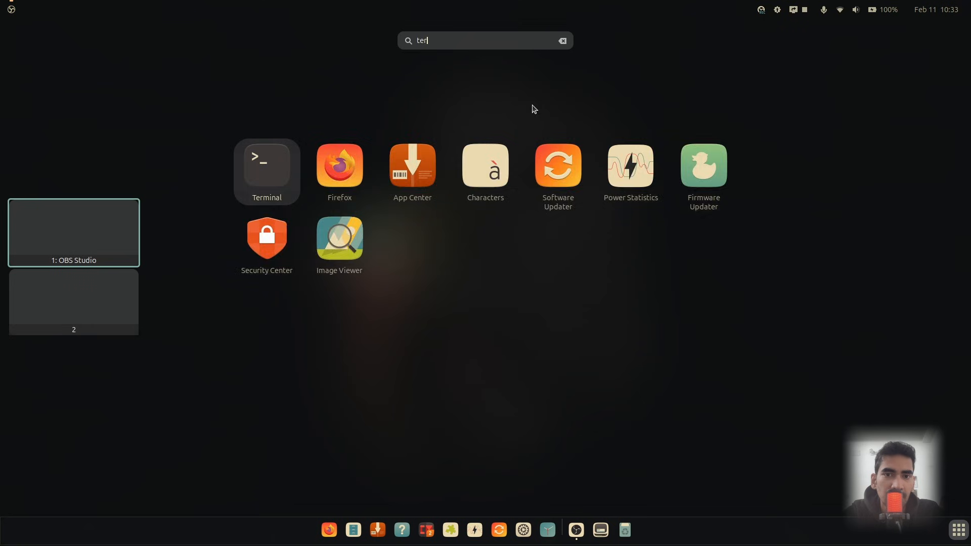
text(mi)
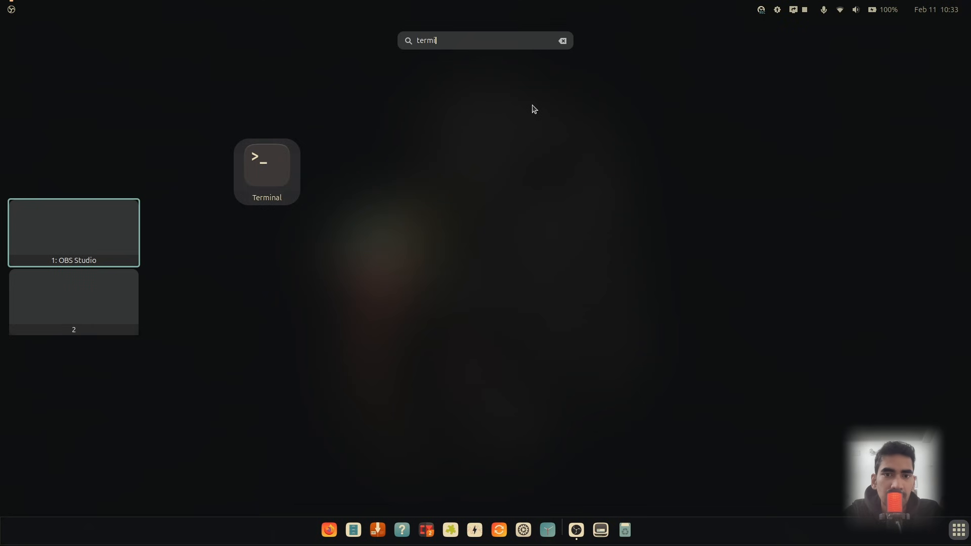
click(248, 179)
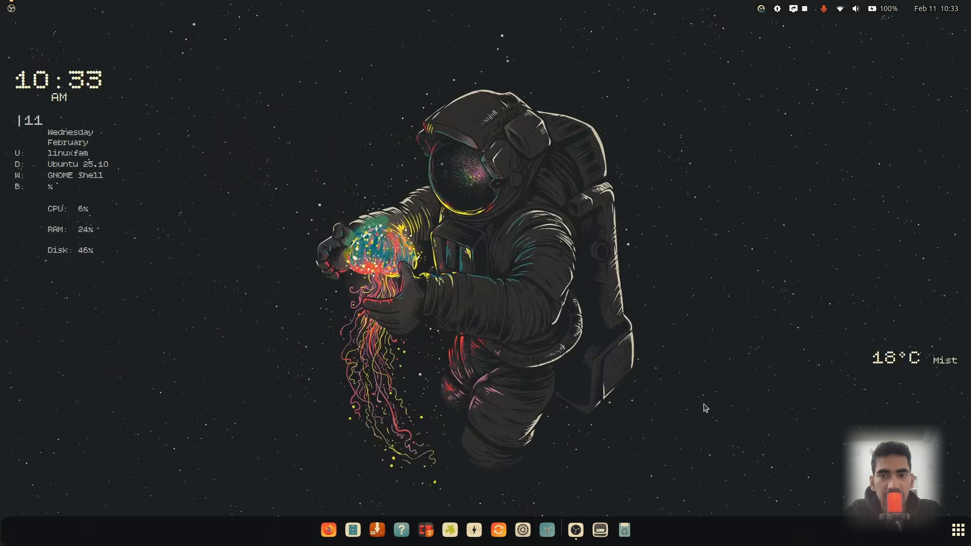
right_click(596, 540)
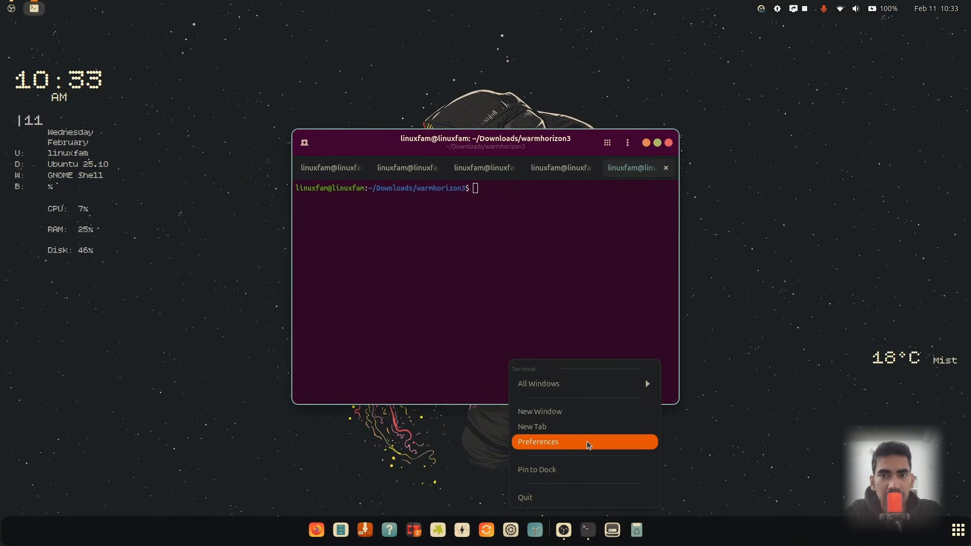
click(574, 470)
Open Terminal's preferences and choose the VS Code colour palette
right_click(529, 201)
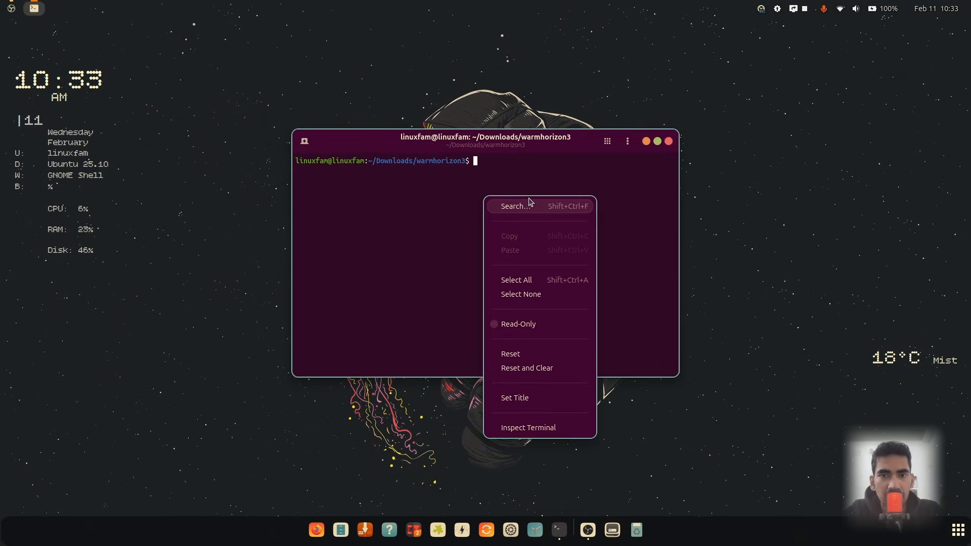
click(614, 207)
click(627, 142)
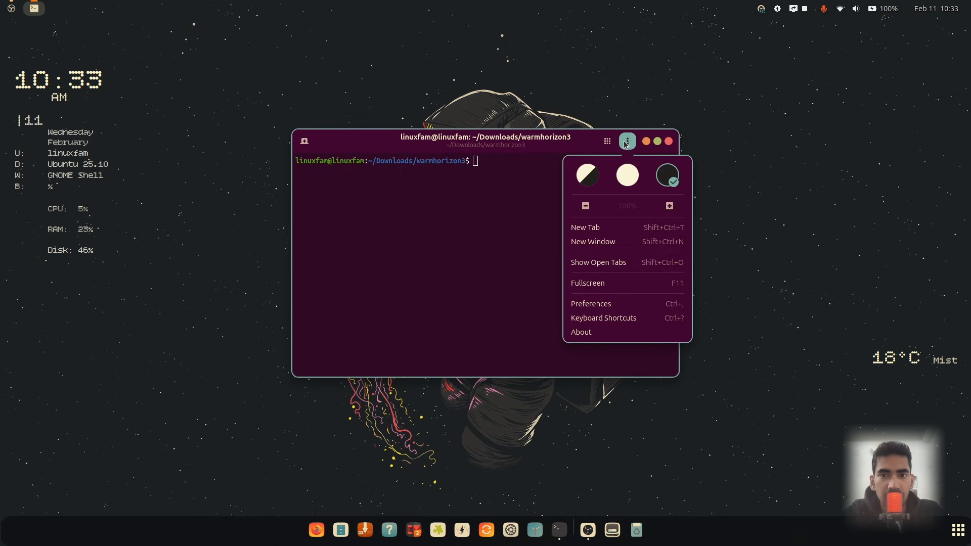
click(608, 303)
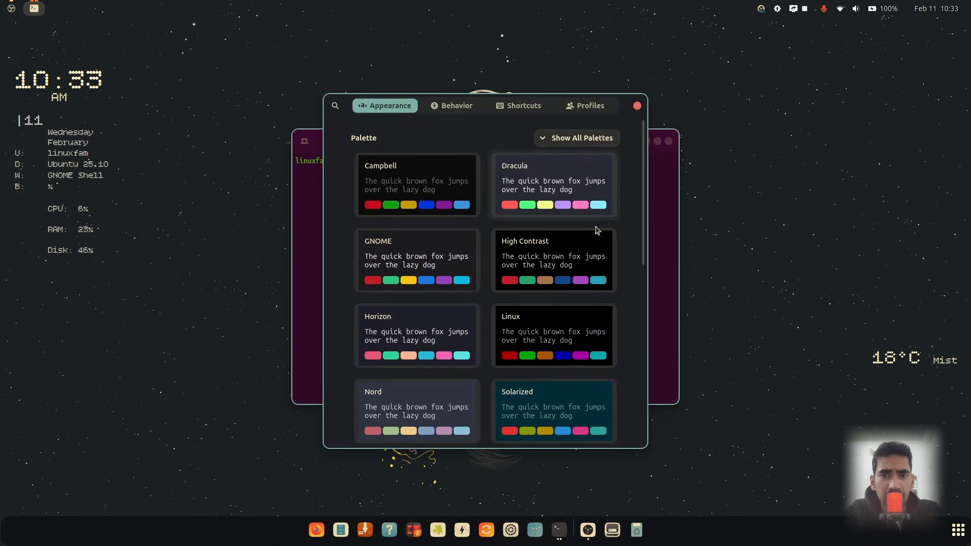
scroll(602, 255, down, 10)
scroll(601, 255, up, 4)
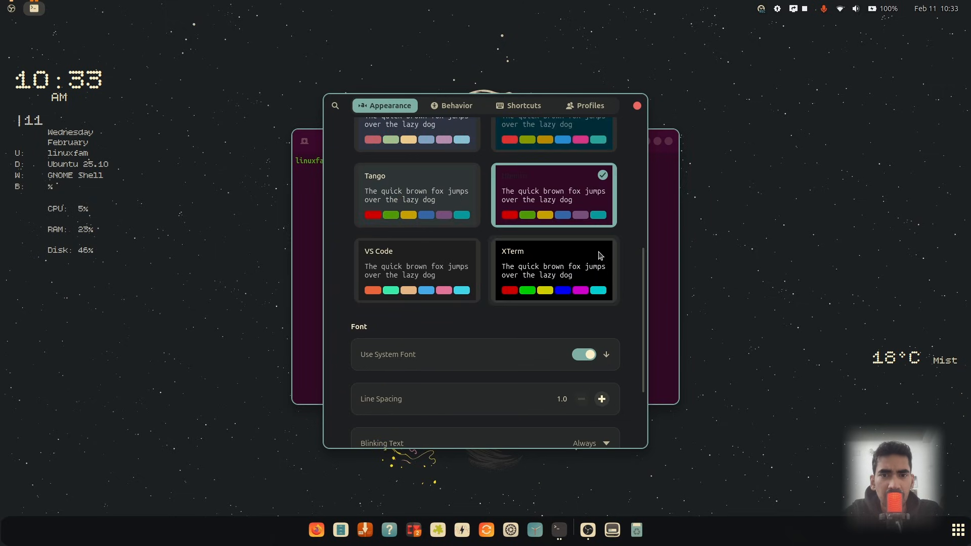
click(438, 268)
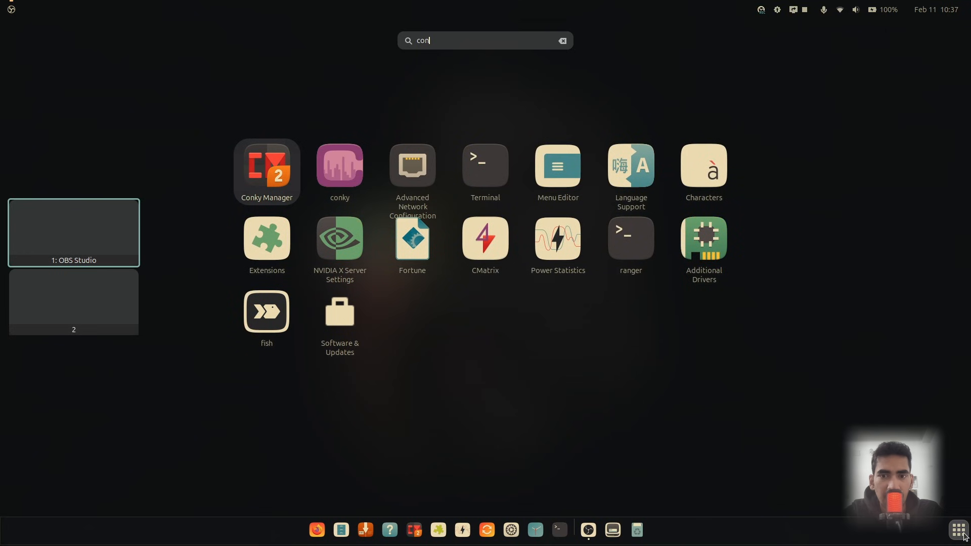
key(Return)
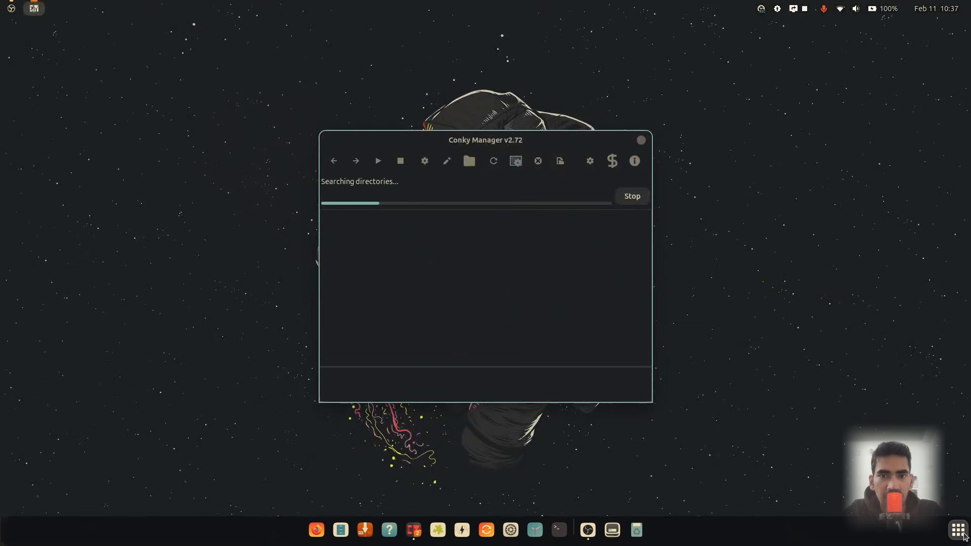
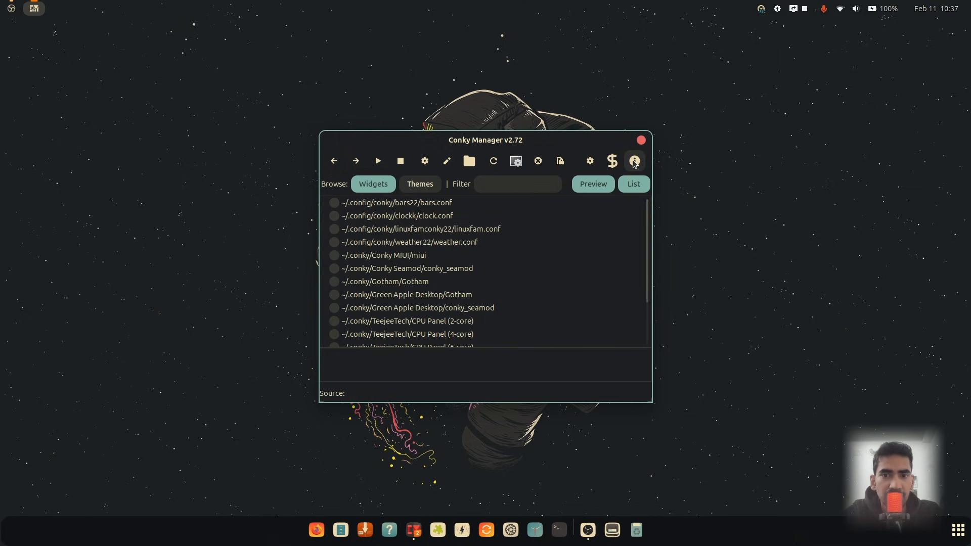
Enable running Conky at system startup in Conky Manager's application settings
click(591, 163)
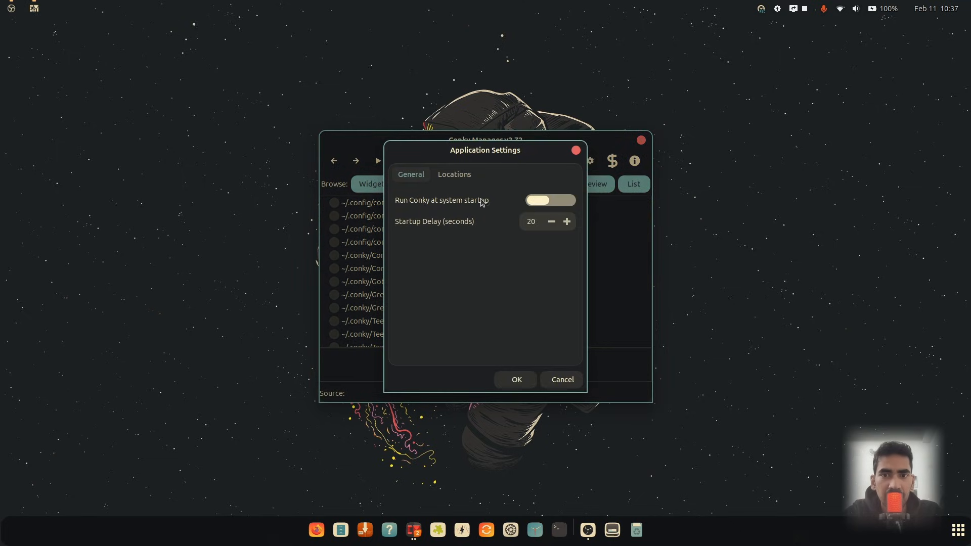
click(556, 201)
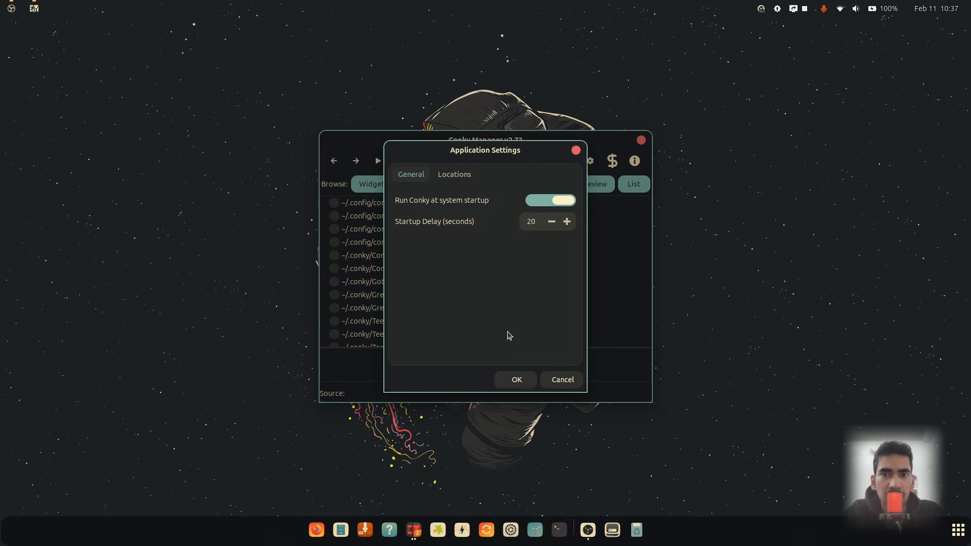
click(526, 380)
Activate the bars, clock, linuxfam and weather widgets, then close Conky Manager
click(334, 202)
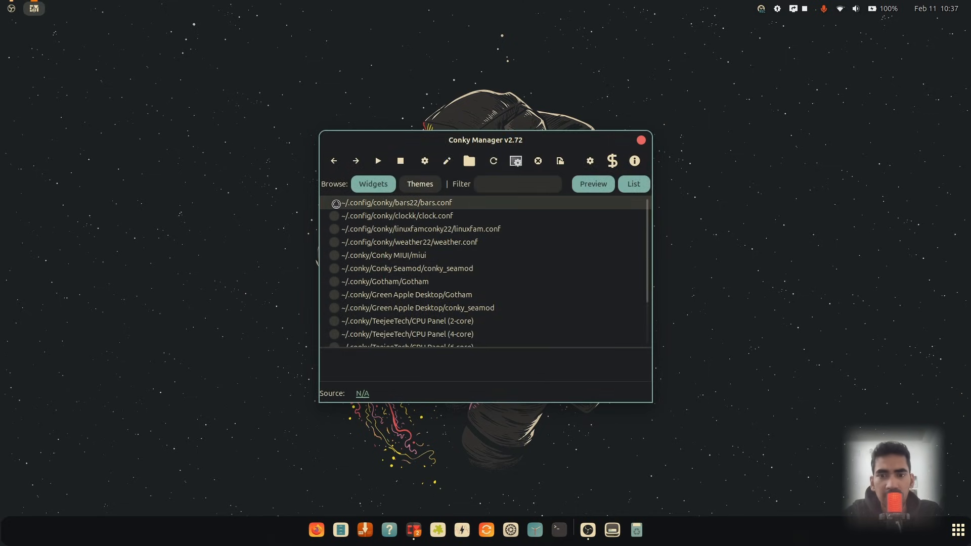
click(334, 218)
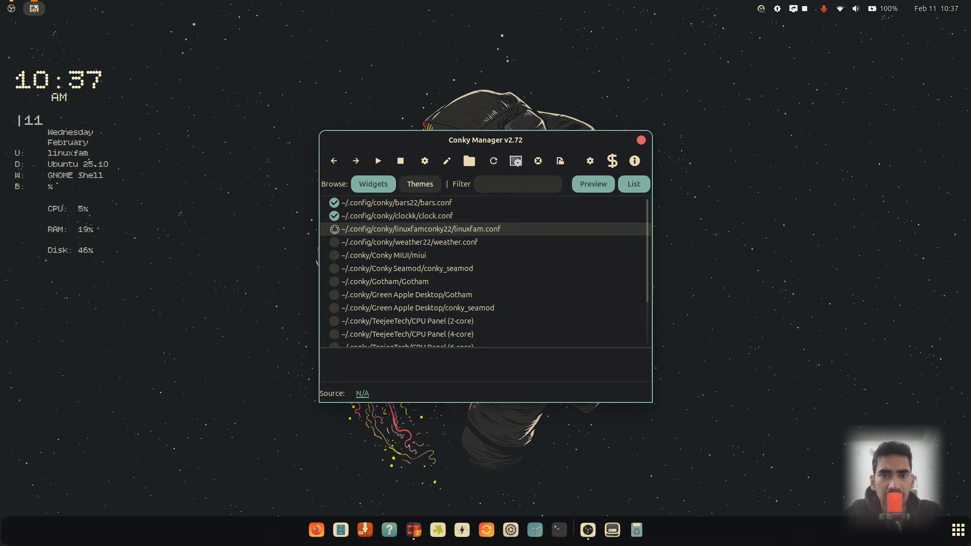
click(334, 229)
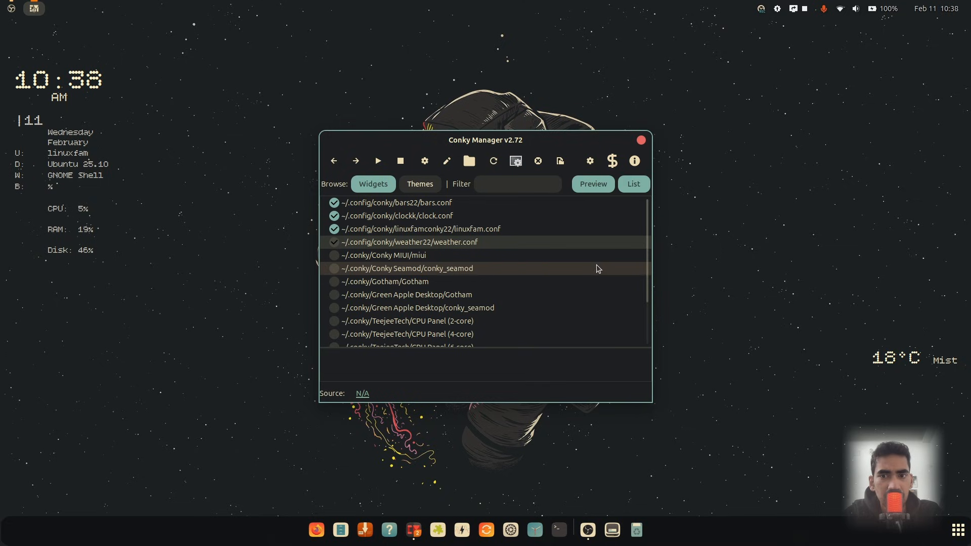
click(641, 141)
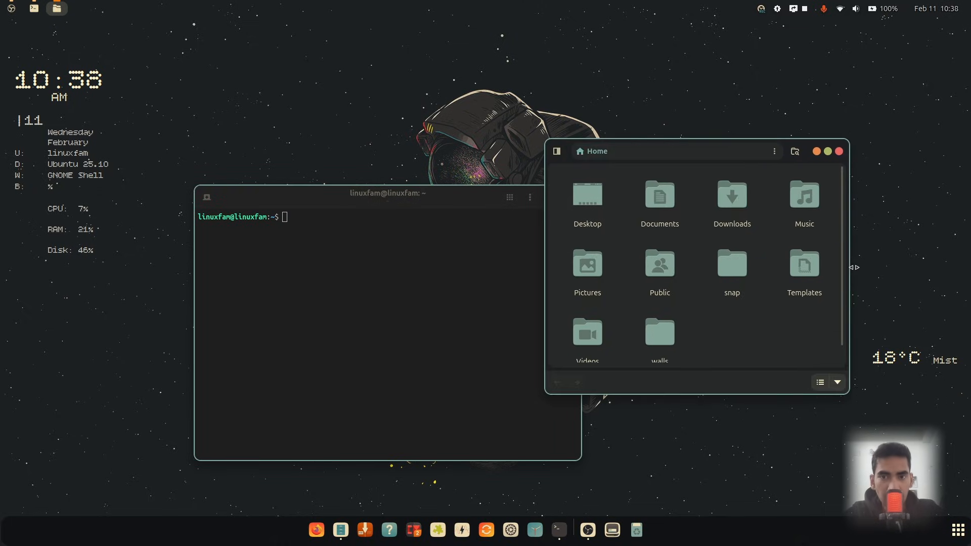
Open the fish commands file from Downloads/warmhorizon3 in Text Editor
drag(859, 262, 938, 261)
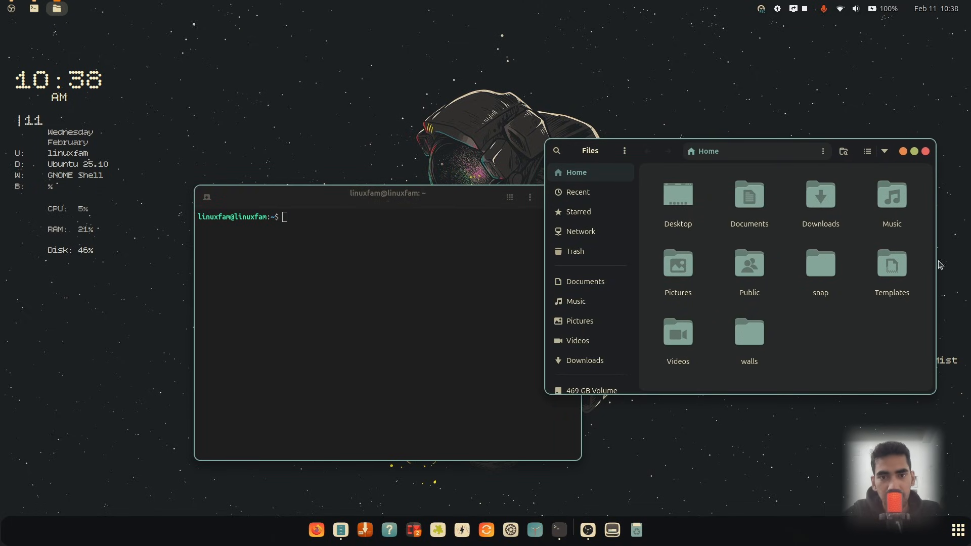
double_click(827, 219)
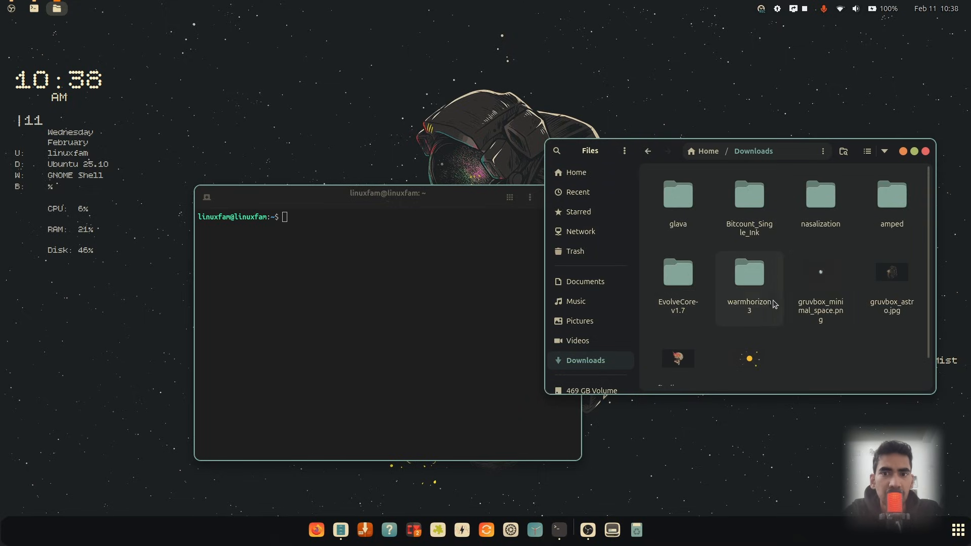
double_click(758, 293)
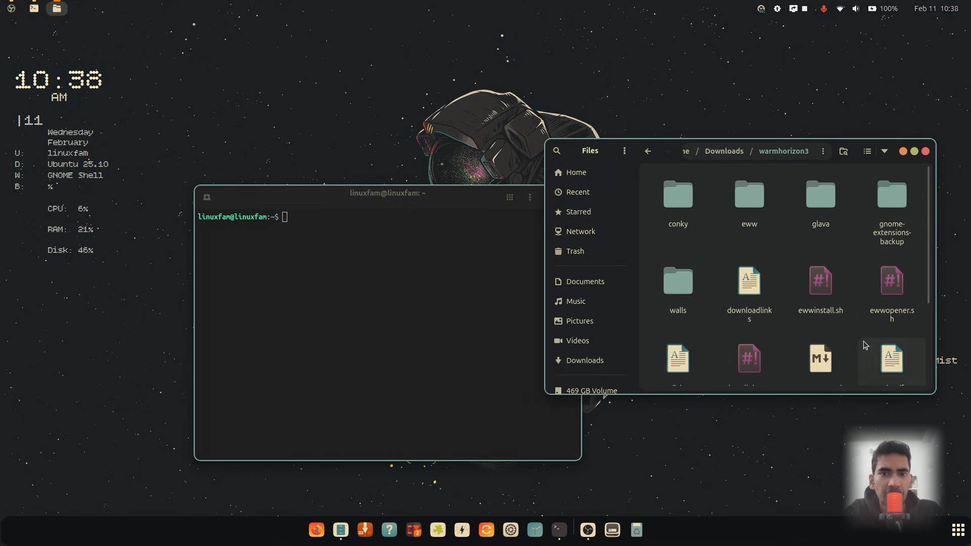
scroll(864, 340, down, 3)
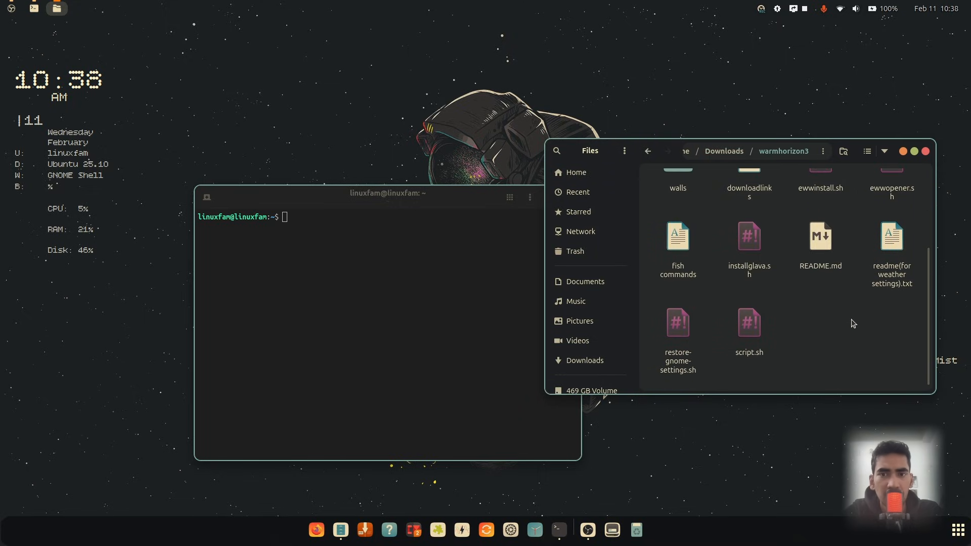
double_click(677, 240)
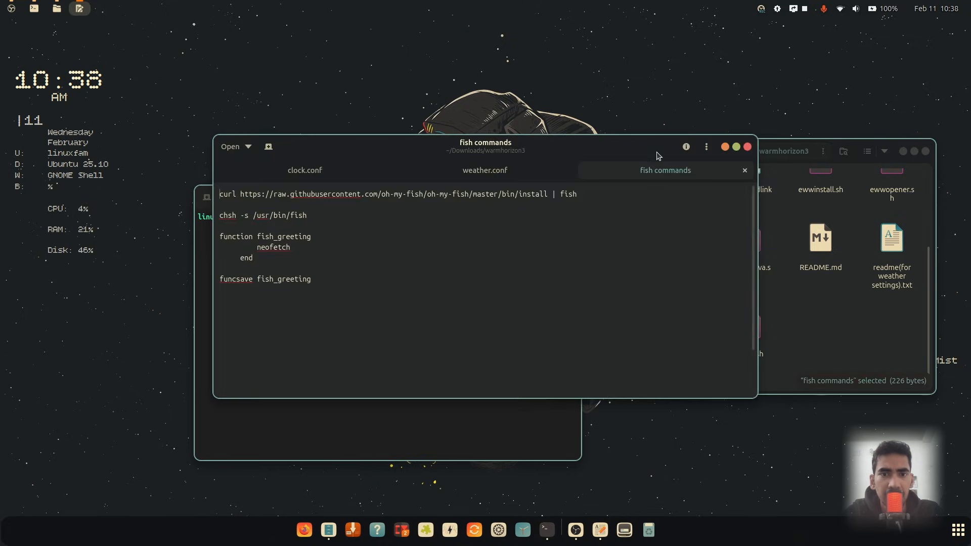
Copy the Oh My Fish curl install command from the fish commands file and run it in Terminal
drag(423, 152, 761, 180)
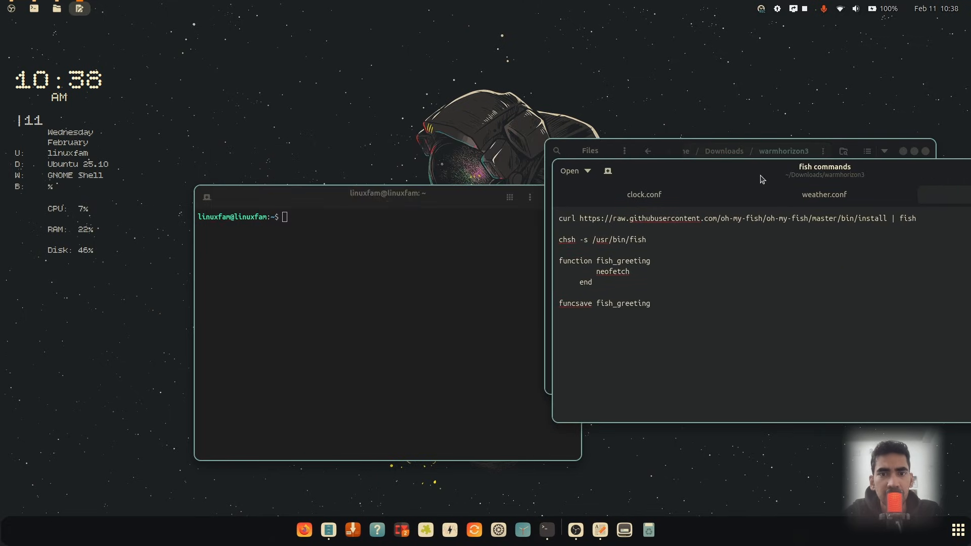
triple_click(722, 217)
key(ctrl+c)
click(389, 239)
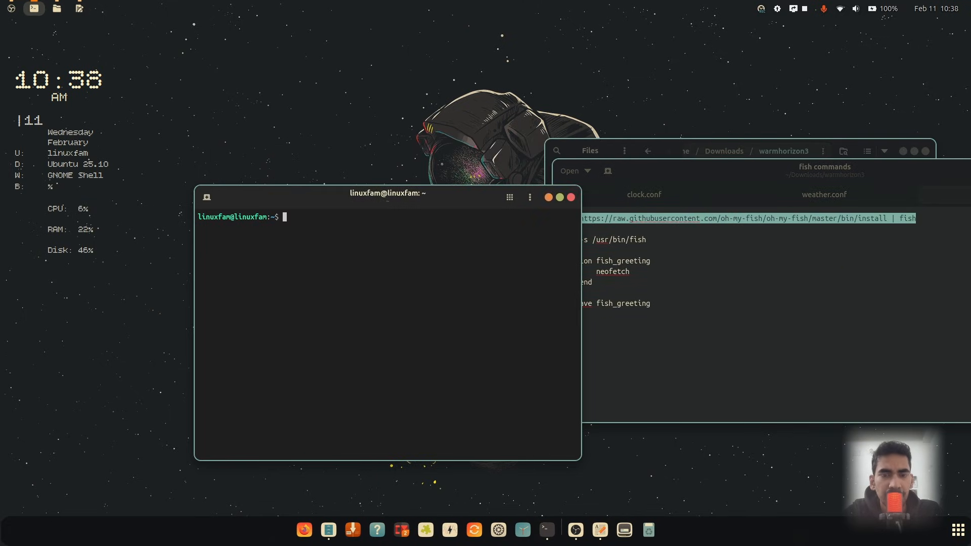
key(ctrl+shift+v)
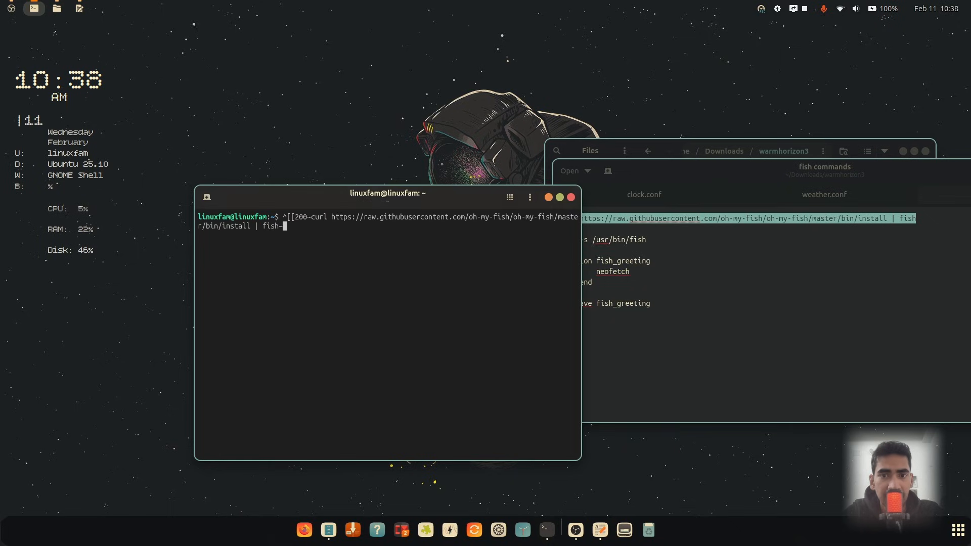
key(ctrl+c)
text(c)
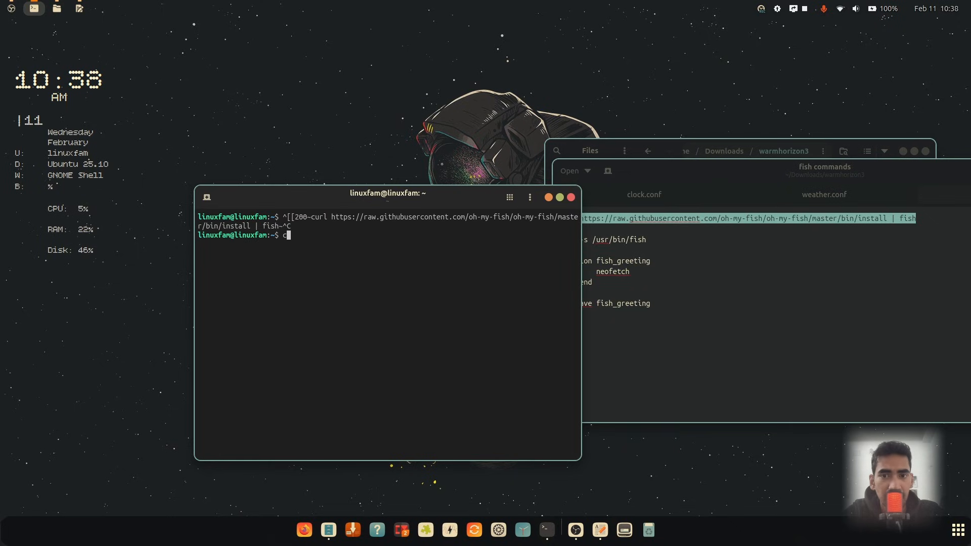
text(lear)
key(Return)
key(ctrl+shift+v)
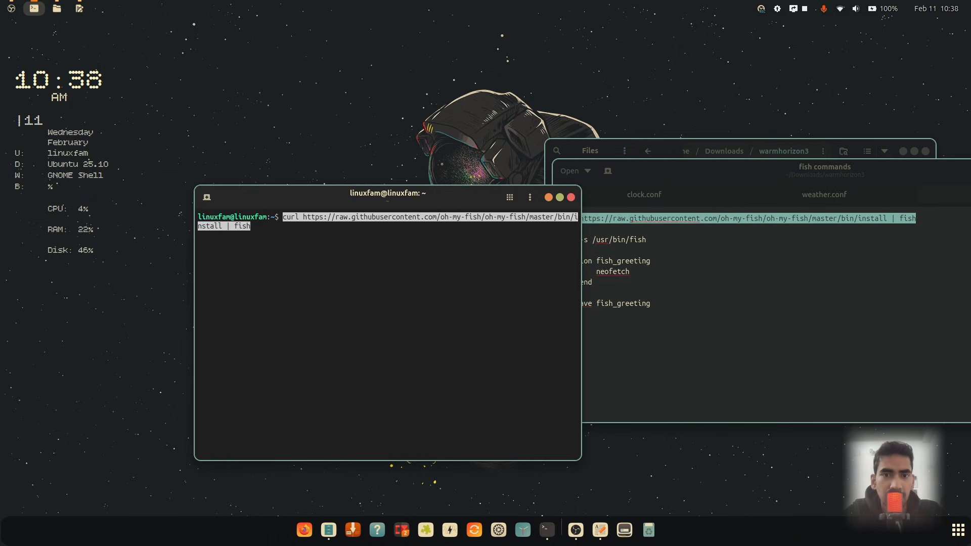
key(Return)
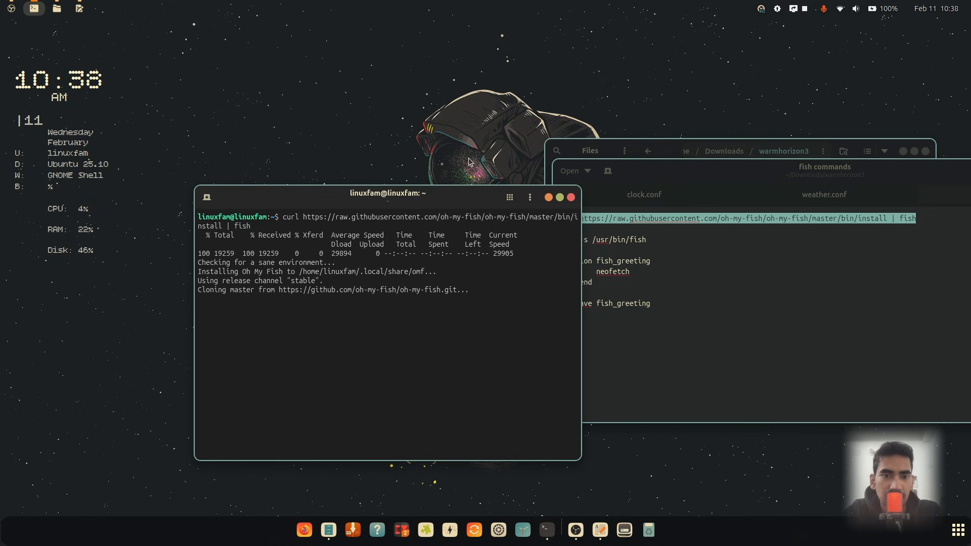
Copy the chsh -s /usr/bin/fish command into Terminal, run it and answer the account password prompt
click(741, 258)
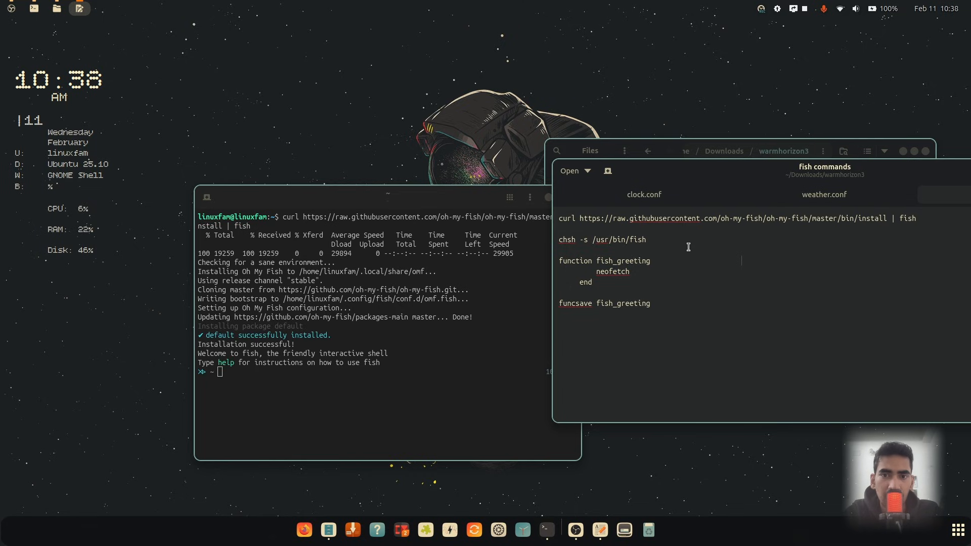
triple_click(628, 239)
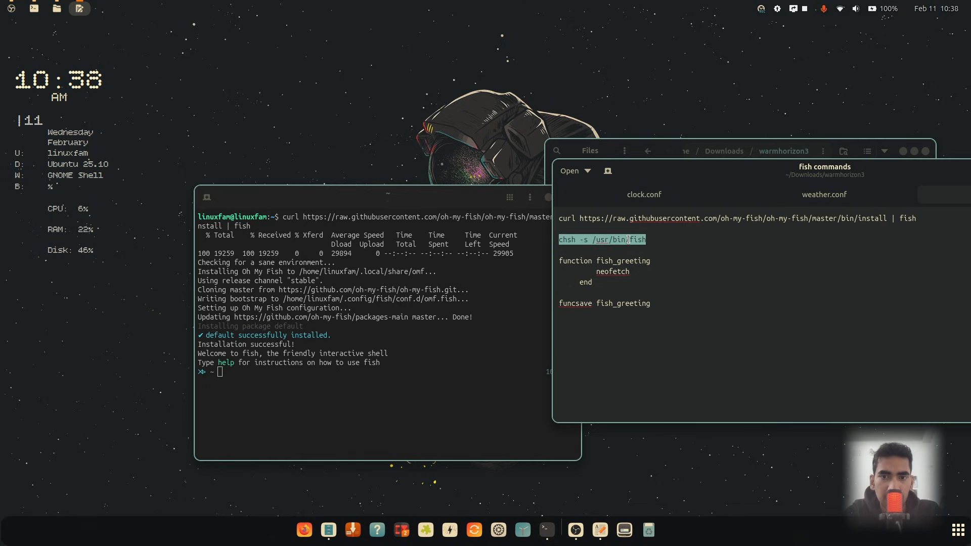
click(365, 380)
key(ctrl+shift+v)
key(Return)
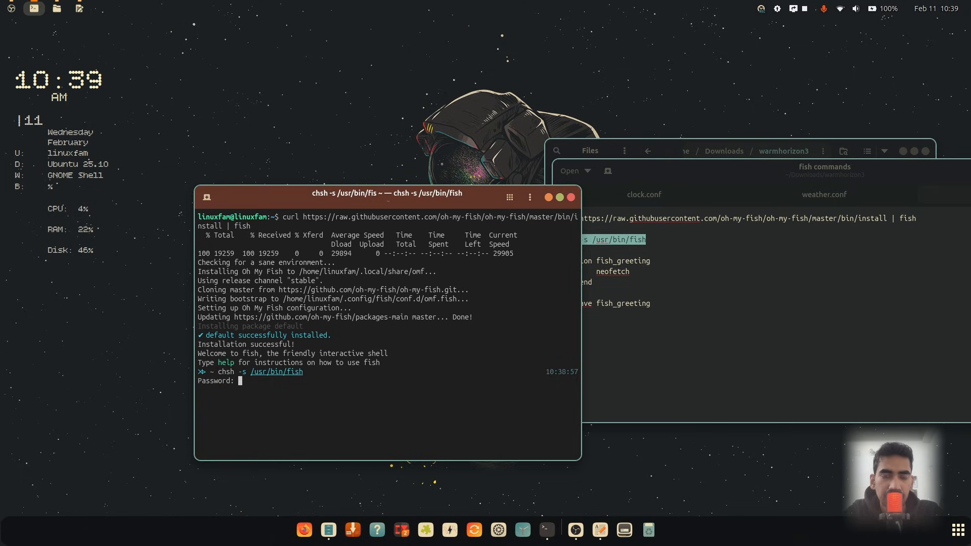
key(Return)
Define a fish_greeting function in Terminal that runs neofetch, copying its first line from the file
click(667, 314)
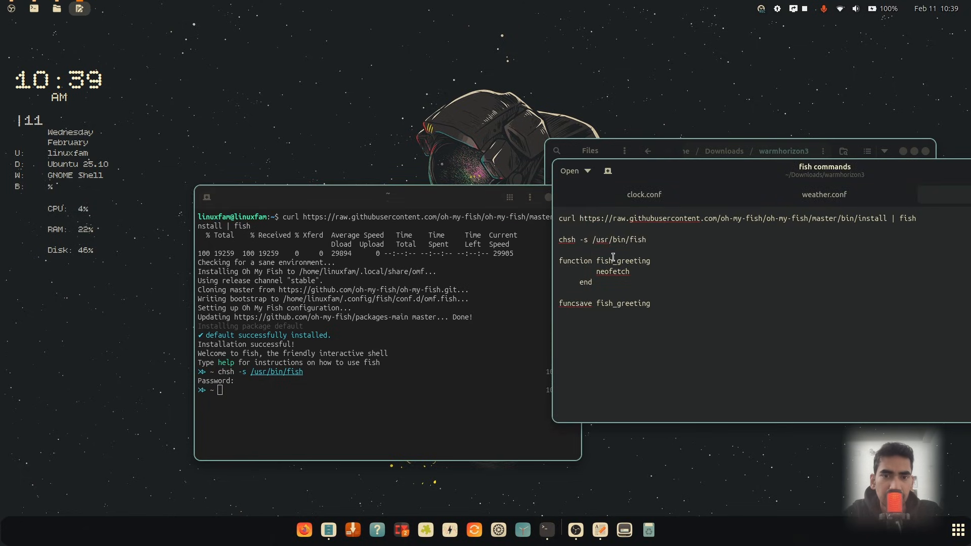
triple_click(613, 257)
click(625, 256)
double_click(637, 263)
drag(653, 261, 558, 262)
key(super+c)
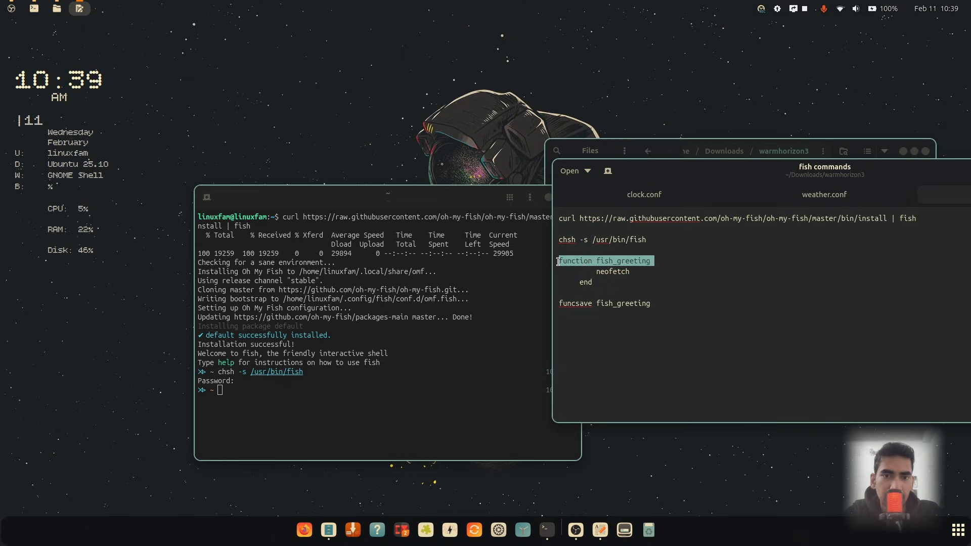
click(528, 316)
middle_click(396, 388)
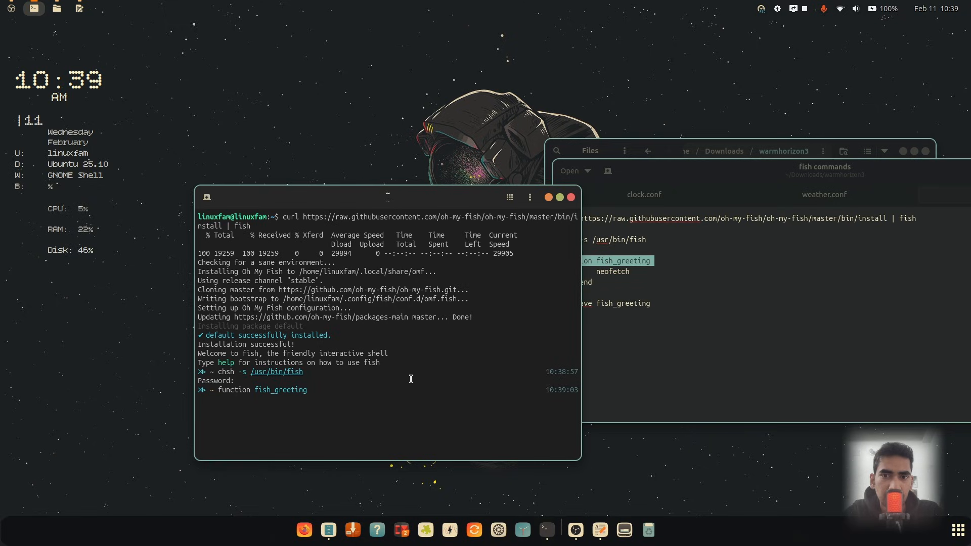
key(Return)
text(neofetch)
key(Return)
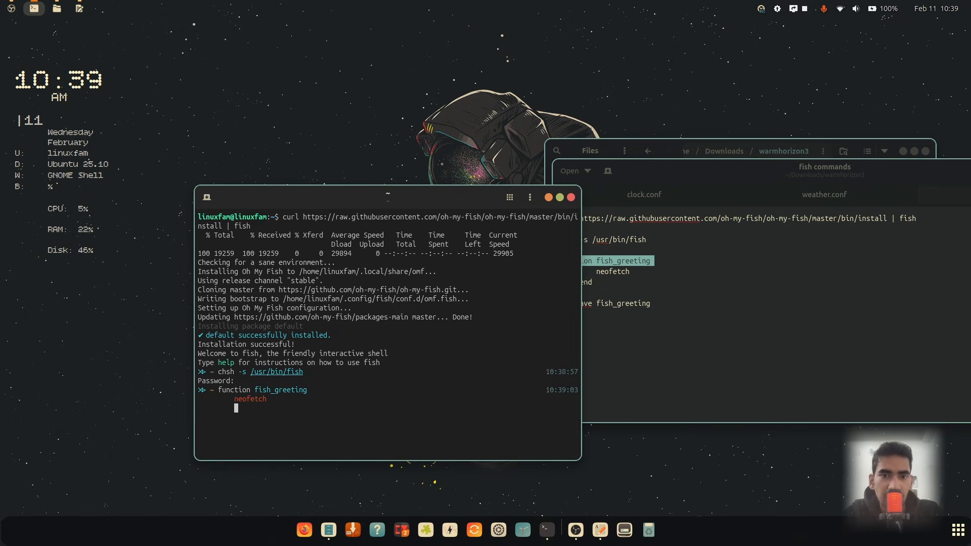
text(end)
key(Return)
Save the fish_greeting function with funcsave fish_greeting and clear the terminal
click(769, 336)
triple_click(637, 304)
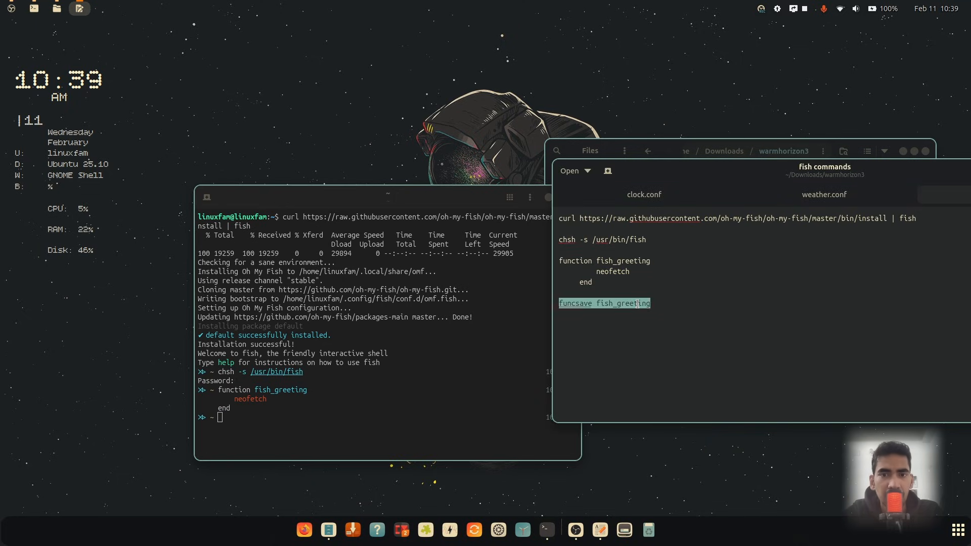
click(322, 423)
text(funcsave fish_greeting)
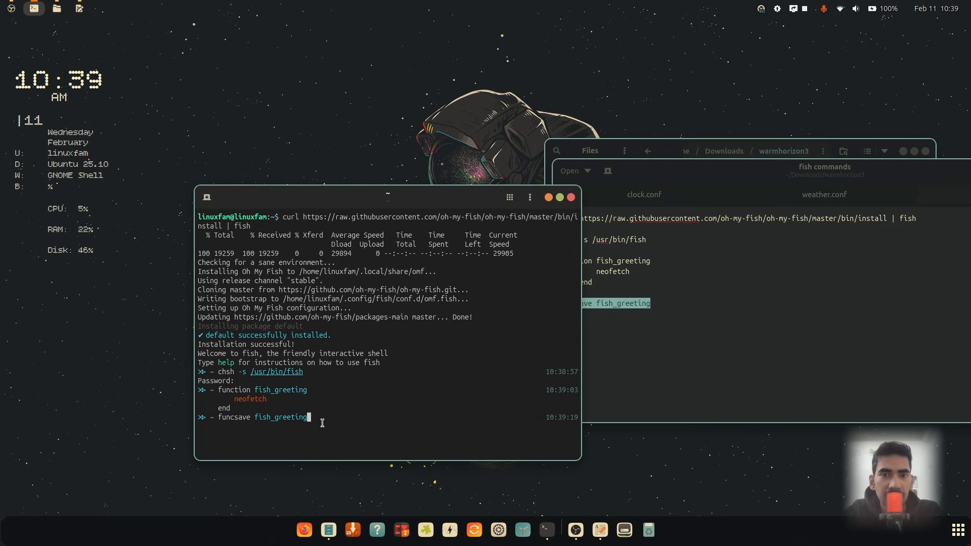
key(Return)
text(clear)
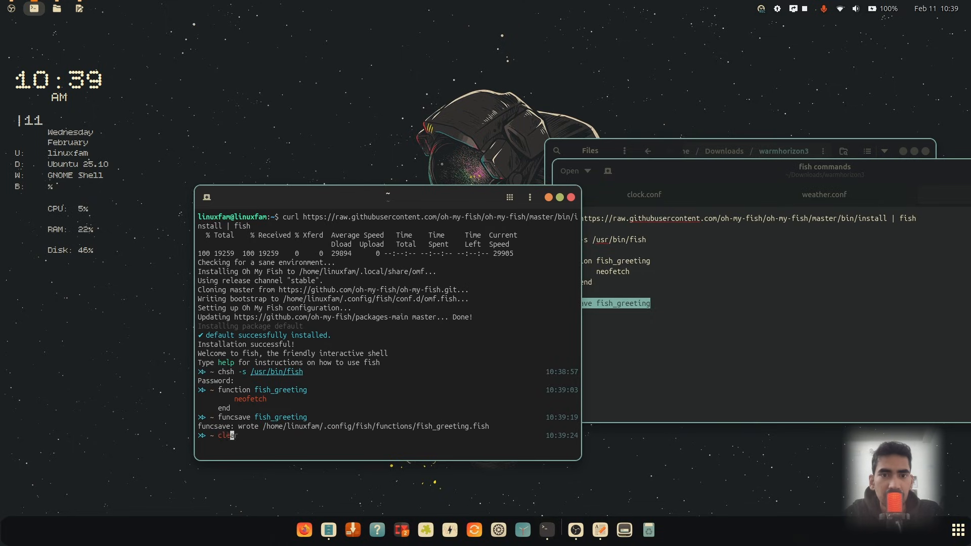
key(Return)
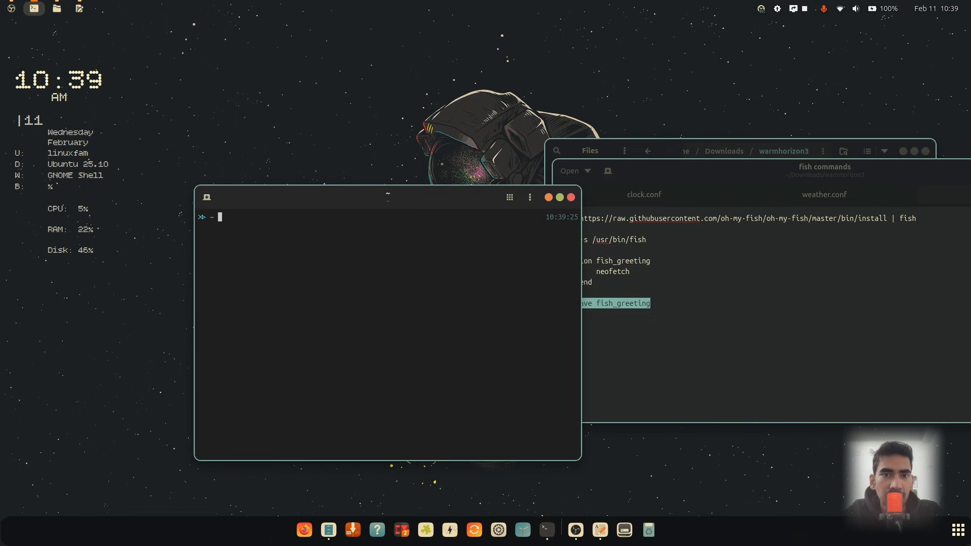
Close and reopen Terminal to check the greeting, and select the neofetch name in its output
click(571, 198)
click(547, 530)
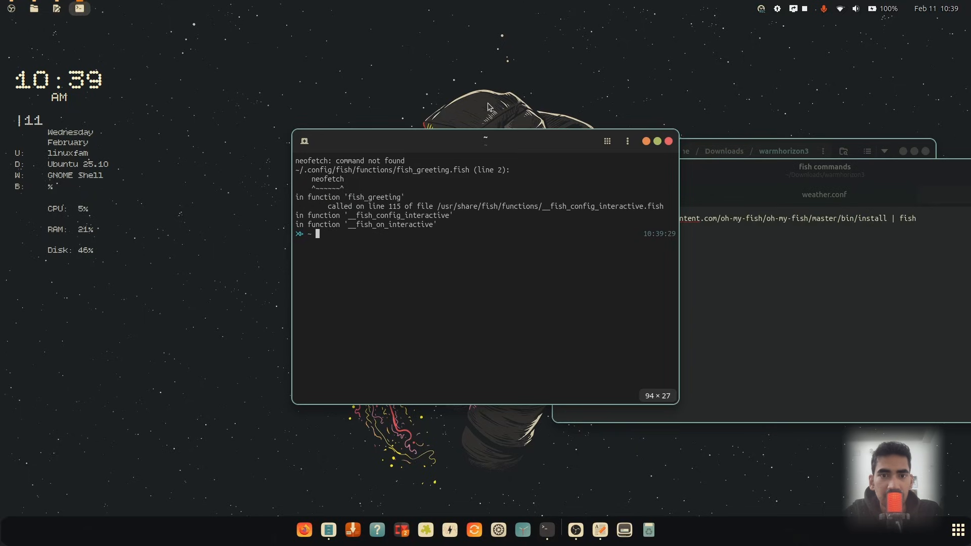
drag(454, 142, 314, 208)
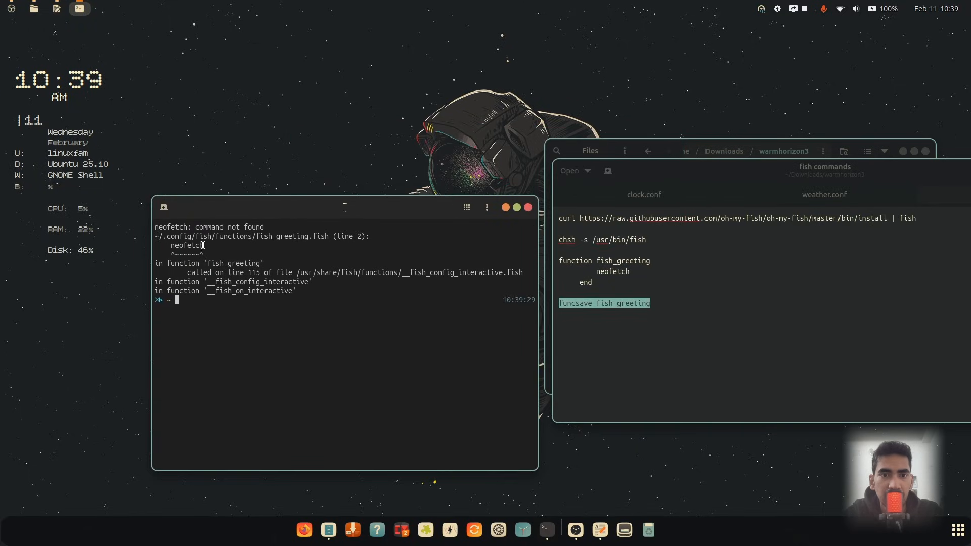
drag(204, 245, 167, 245)
click(211, 265)
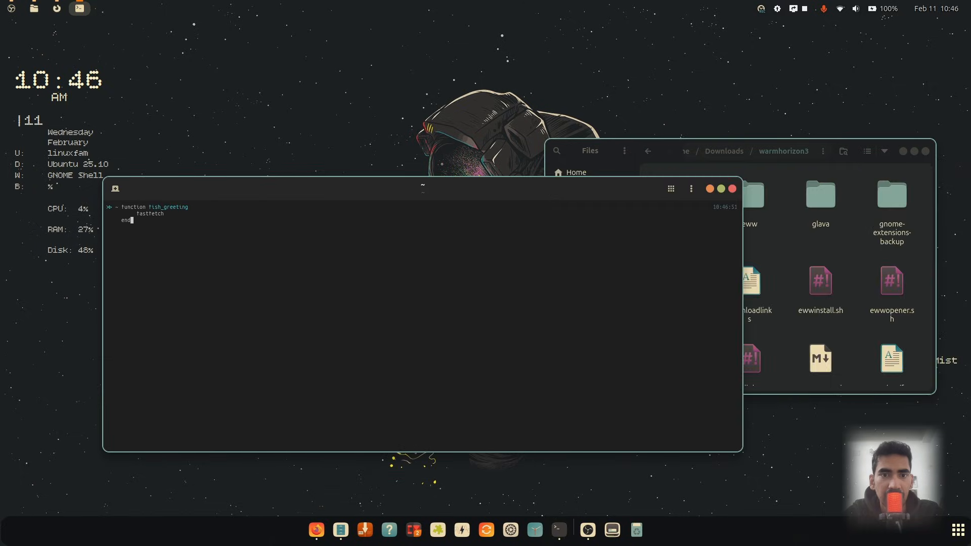
Redefine the fish_greeting function to run fastfetch instead of neofetch and save it with funcsave fish_greeting
key(BackSpace)
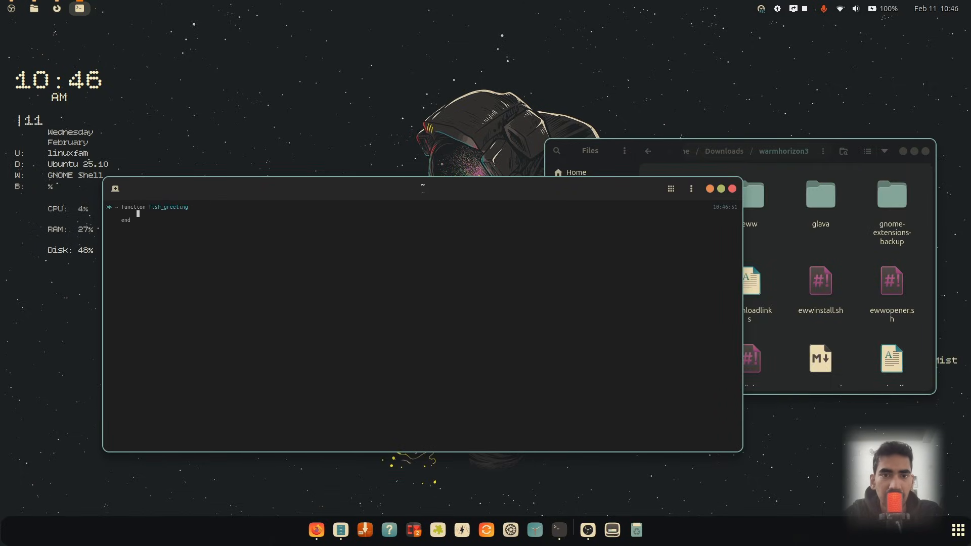
key(BackSpace)
key(BackSpace)
key(BackSpace)
key(BackSpace)
key(BackSpace)
text(funcsave fish_greeting)
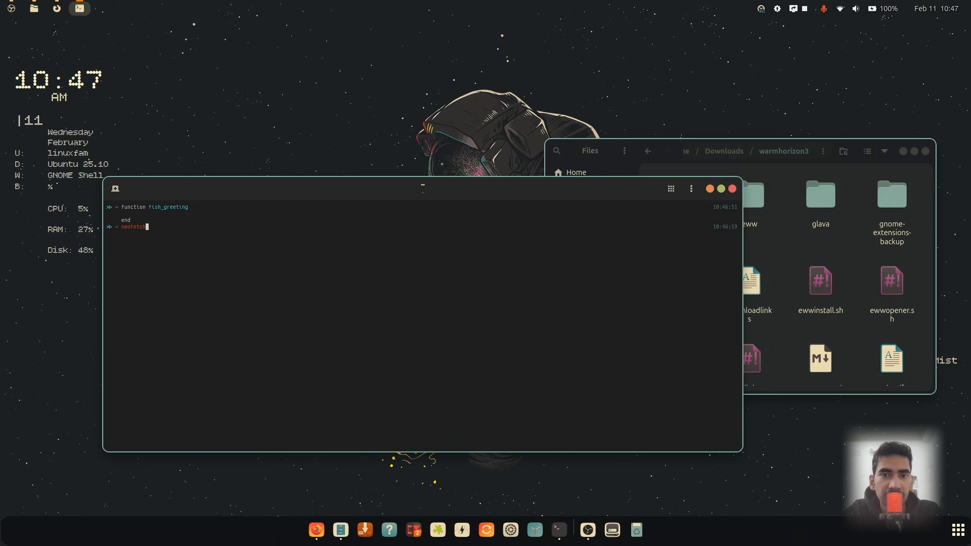
key(Return)
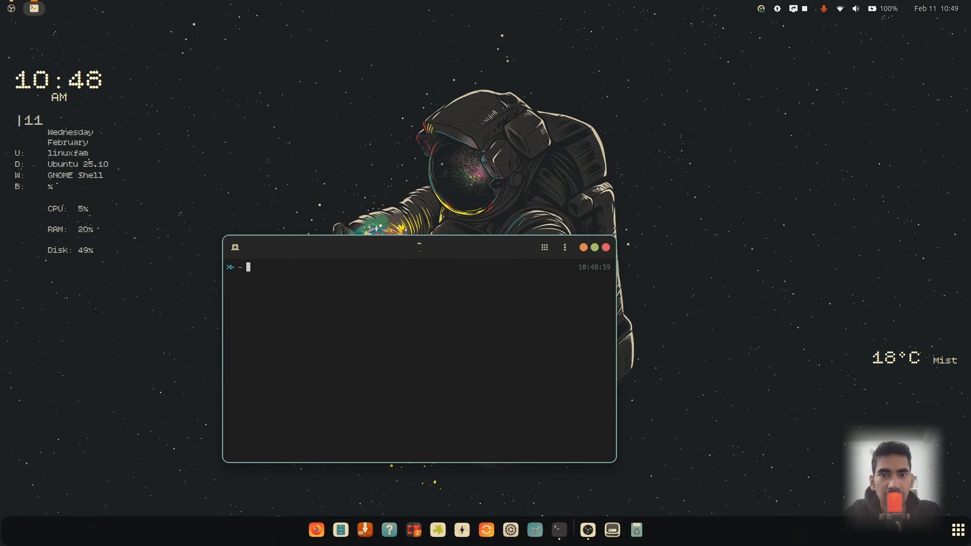
text(sudo apt)
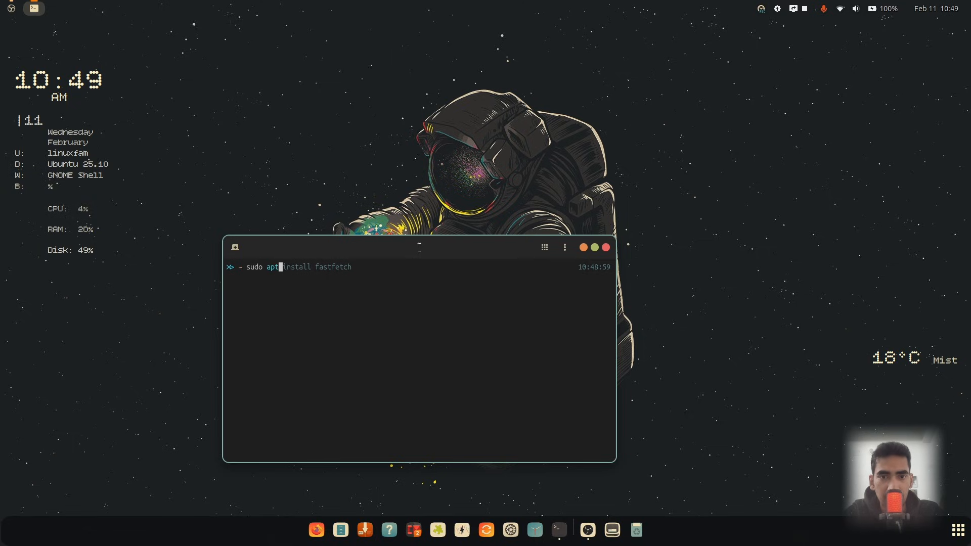
key(BackSpace)
key(BackSpace)
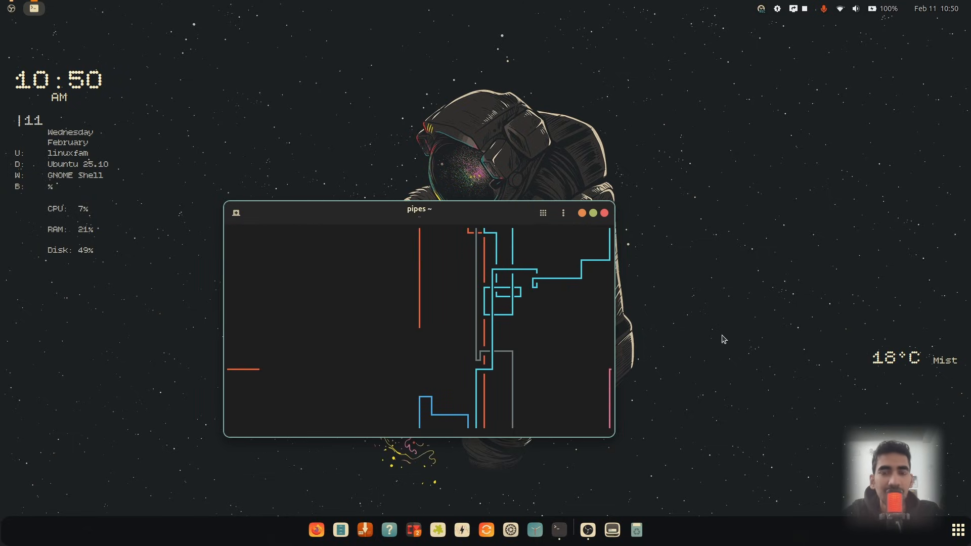
Move the pipes terminal window to the upper right, then open a second Terminal window and place it at the lower left
mouse_move(374, 219)
mouse_down()
mouse_move(676, 124)
mouse_move(707, 74)
mouse_up()
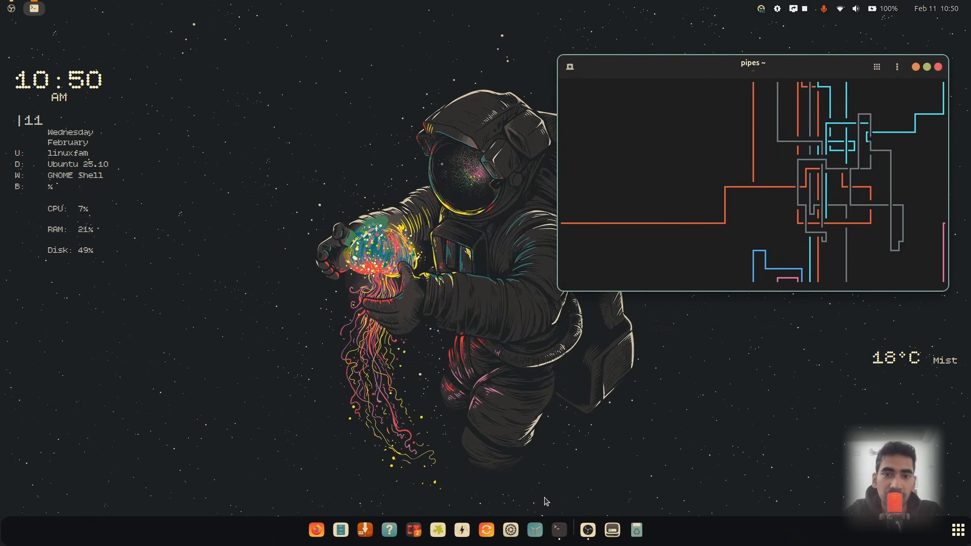
right_click(560, 535)
click(566, 413)
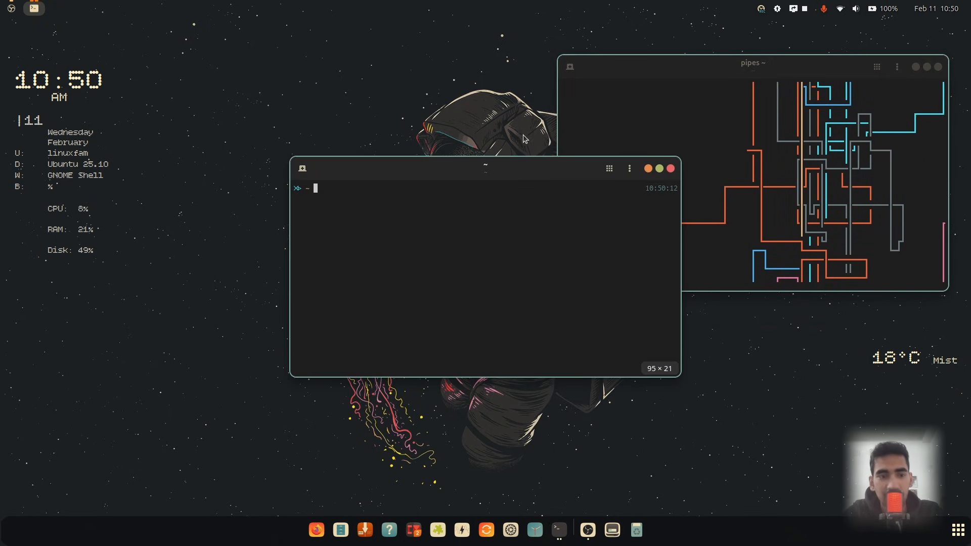
drag(511, 181, 355, 296)
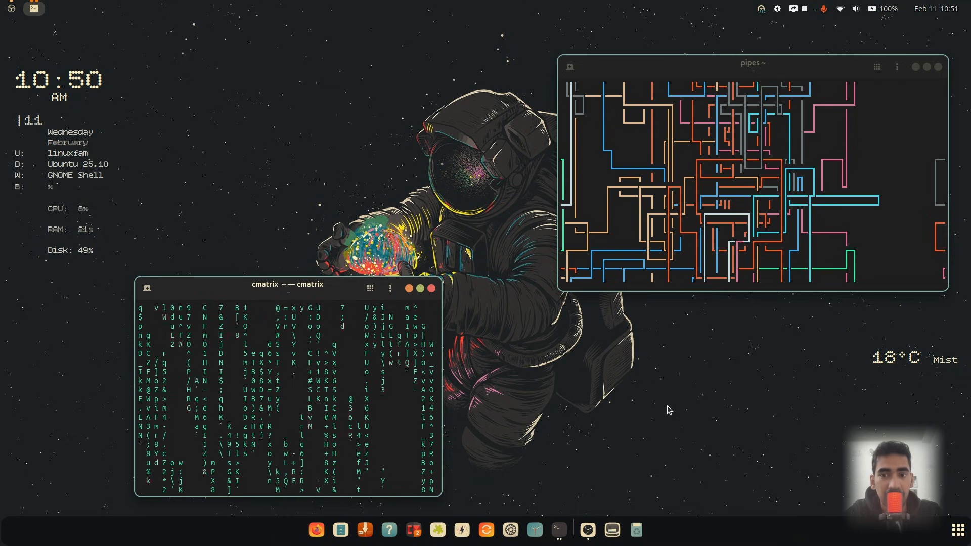
Open a third Terminal window, placing it at the lower right and narrowing it beside the cmatrix window
right_click(559, 529)
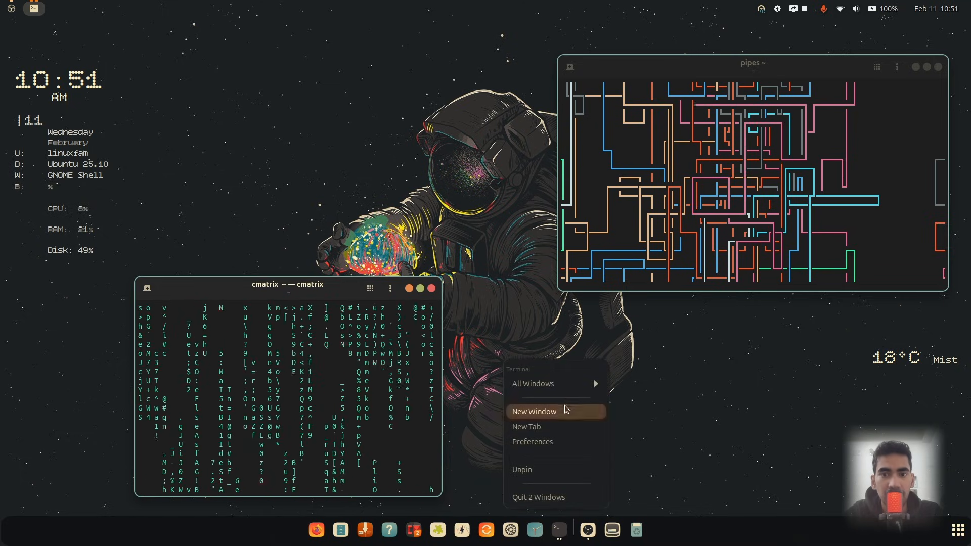
click(534, 411)
drag(519, 168, 829, 388)
drag(954, 477, 870, 476)
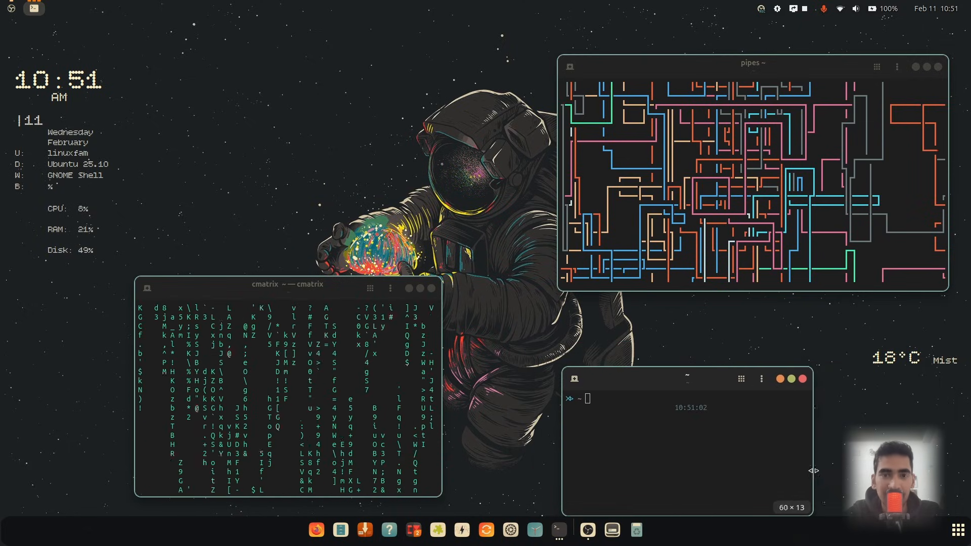
drag(723, 386, 687, 382)
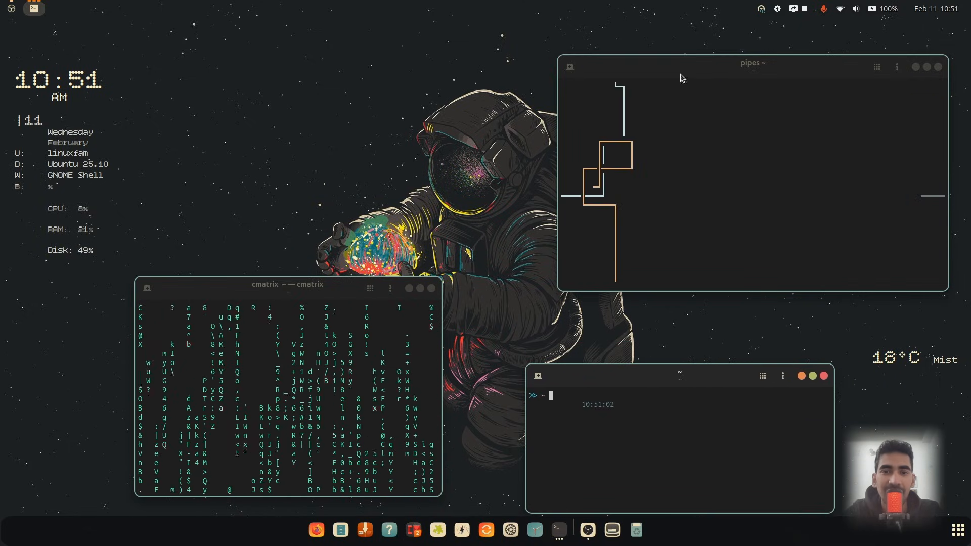